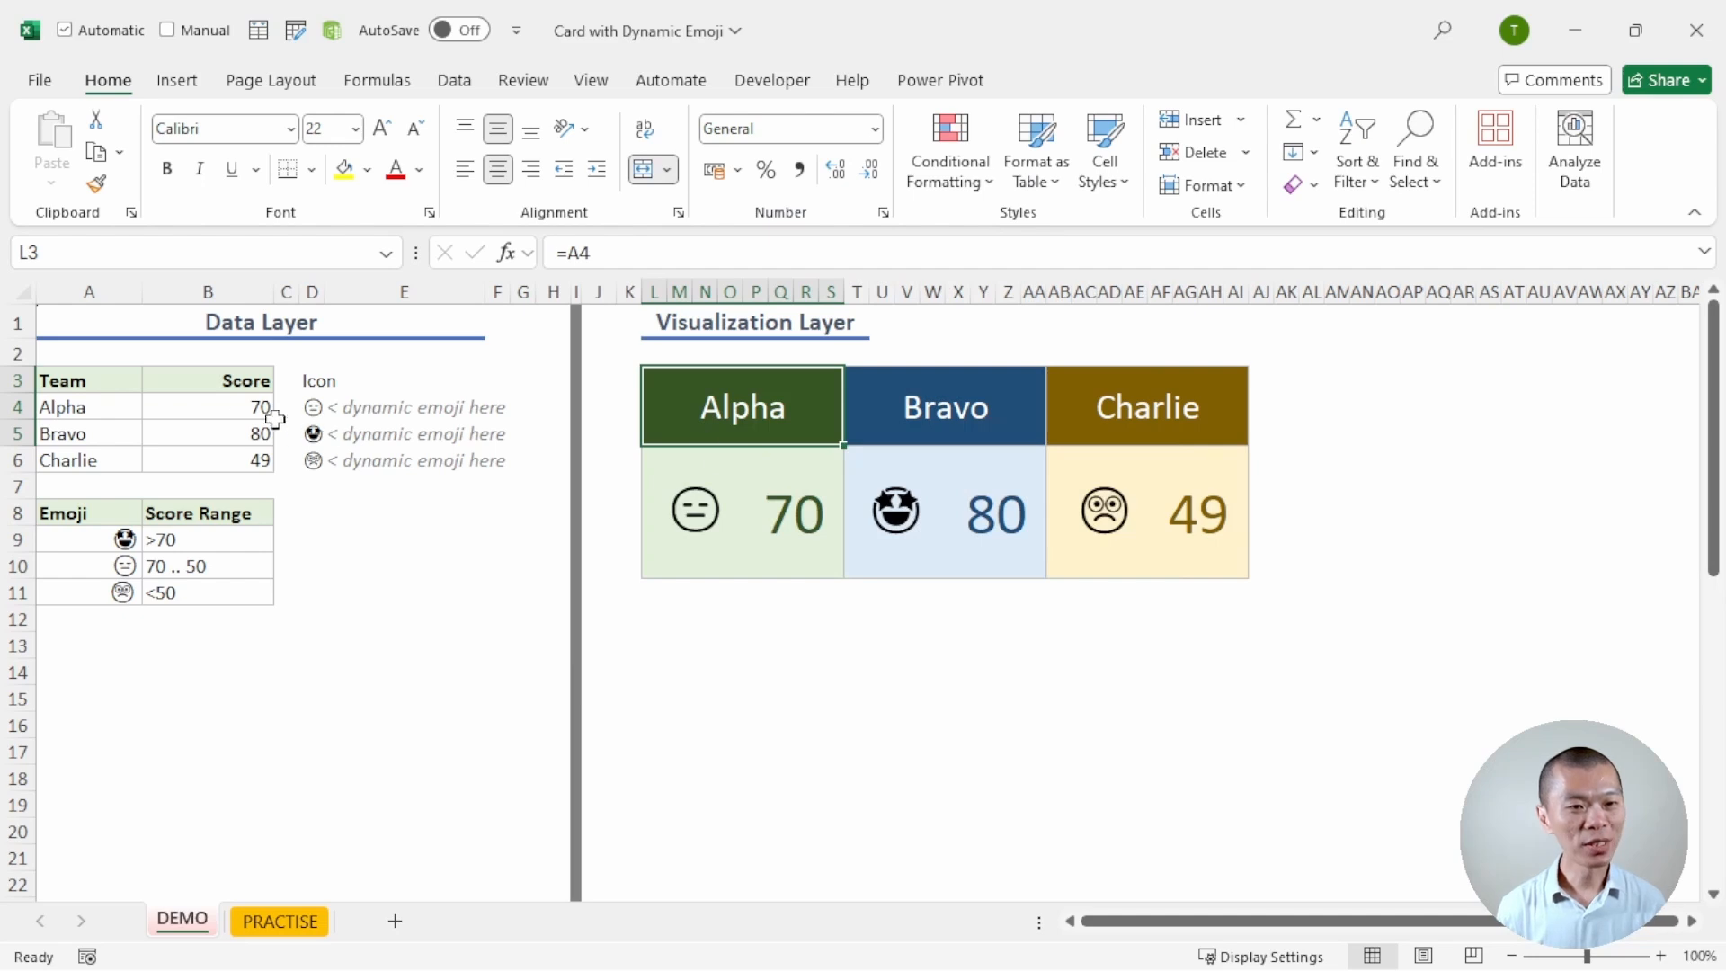
# - Examine Alpha's score and the emoji score ranges in the data layer of the DEMO sheet
pyautogui.click(205, 401)
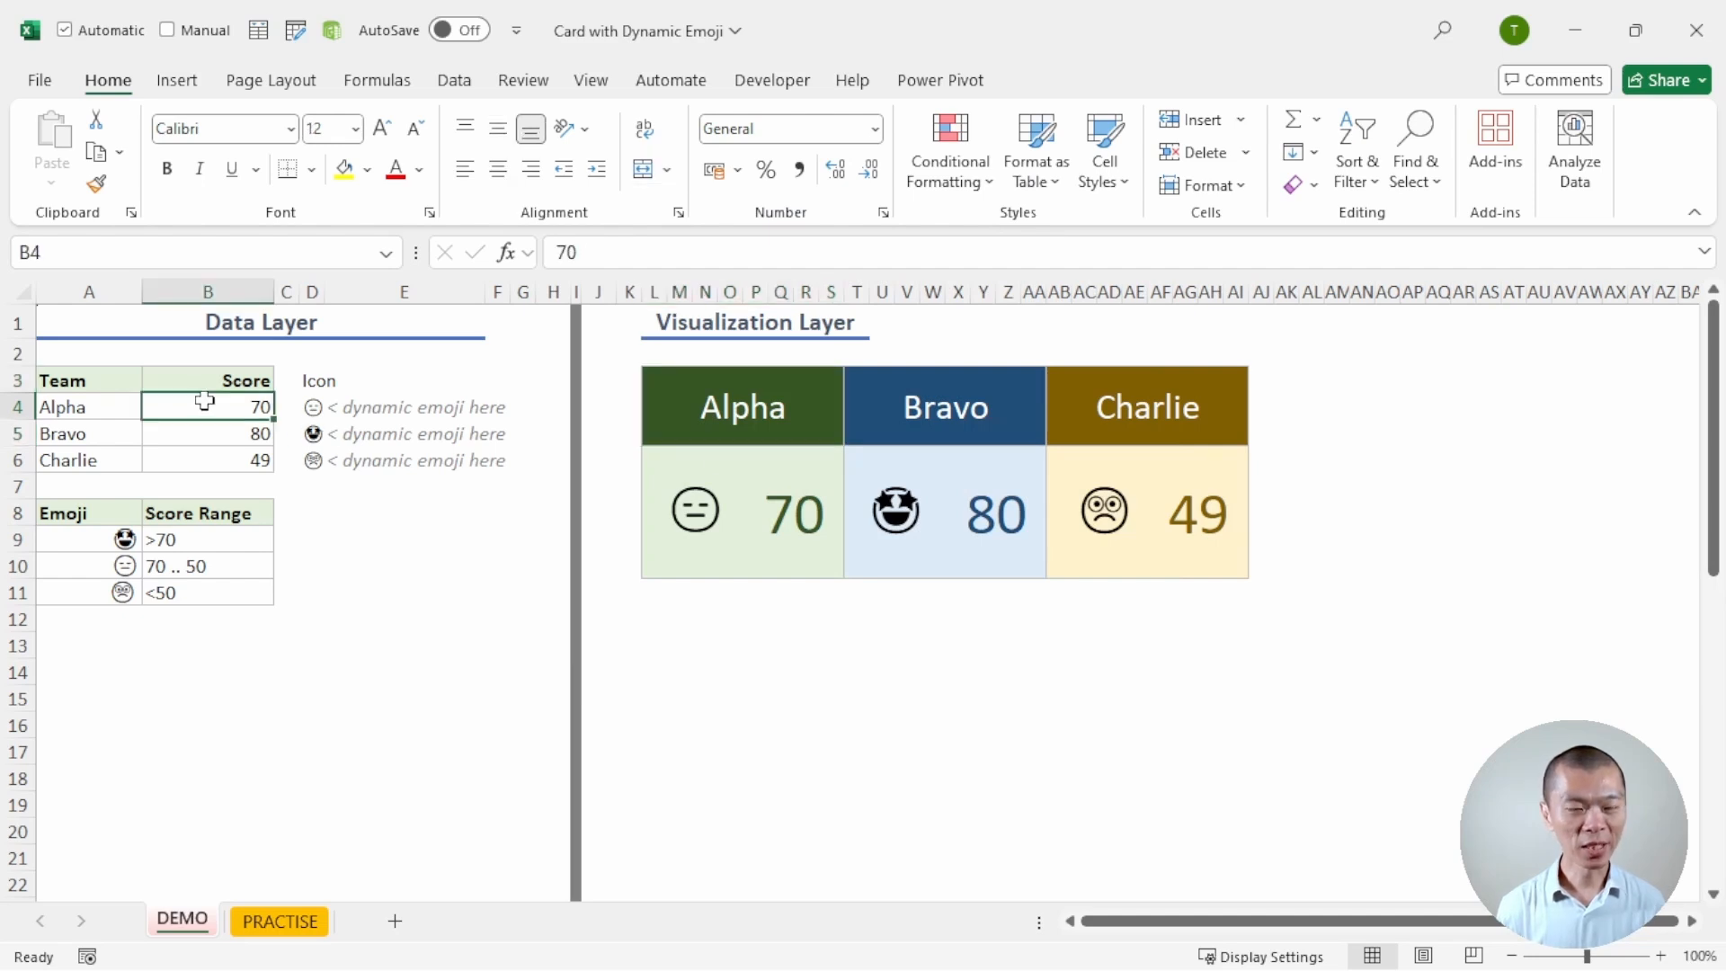
pyautogui.click(207, 540)
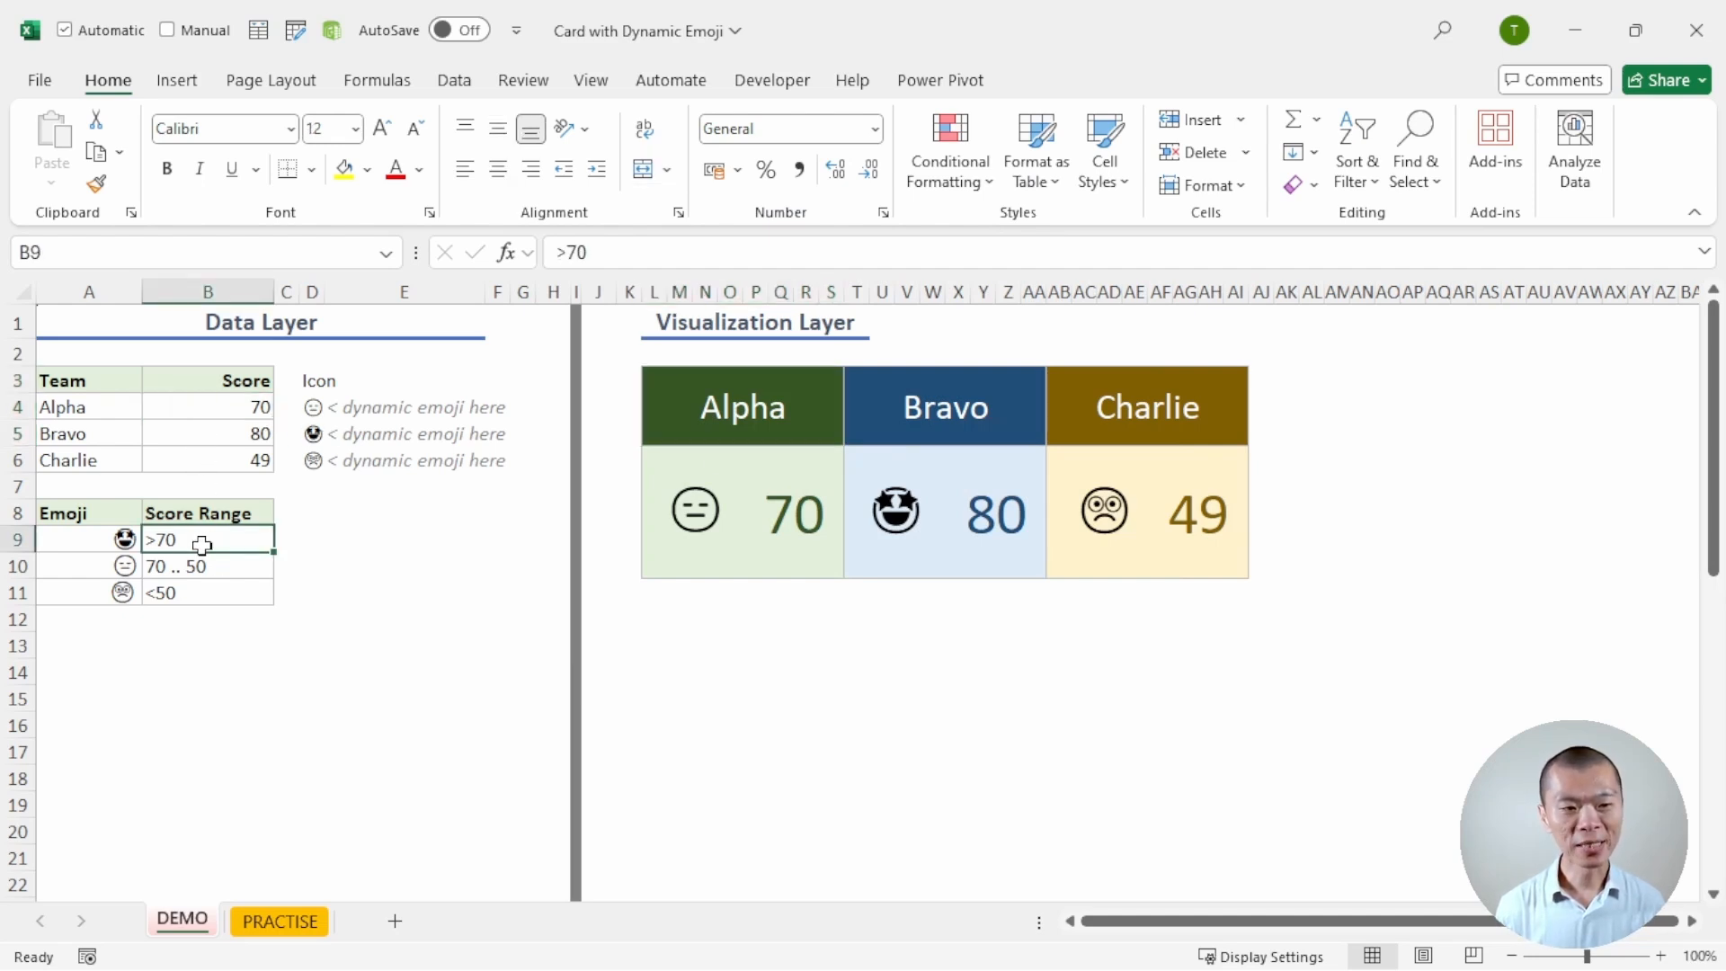
pyautogui.click(82, 542)
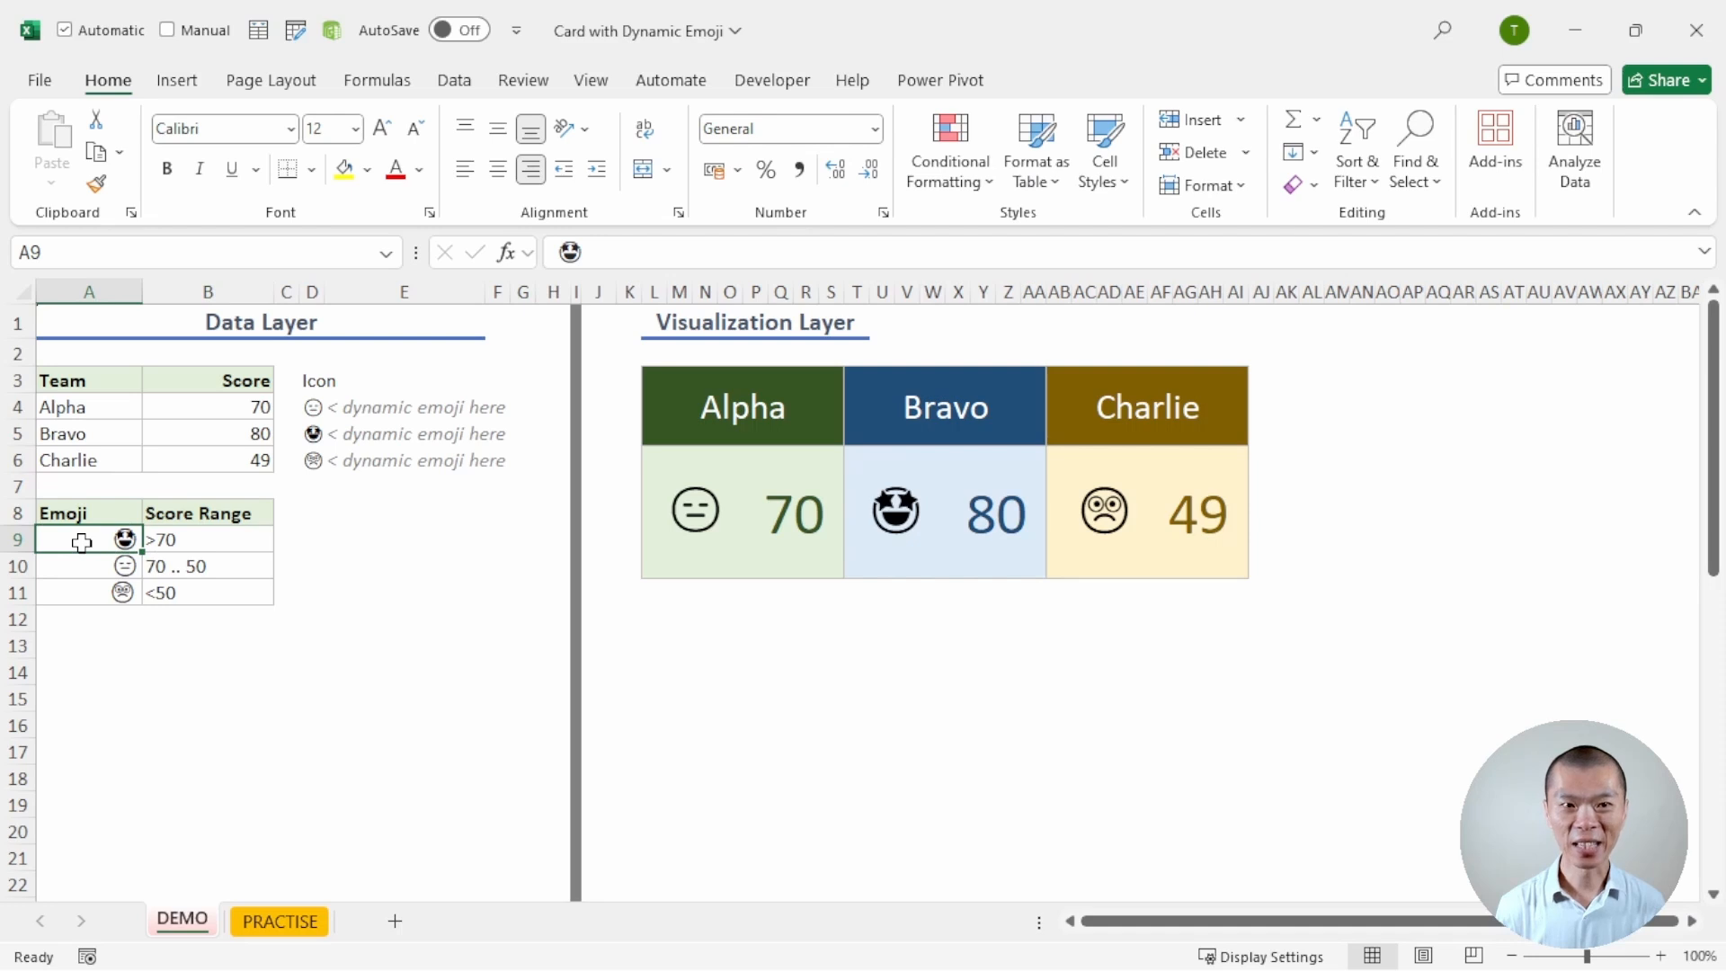
pyautogui.click(184, 565)
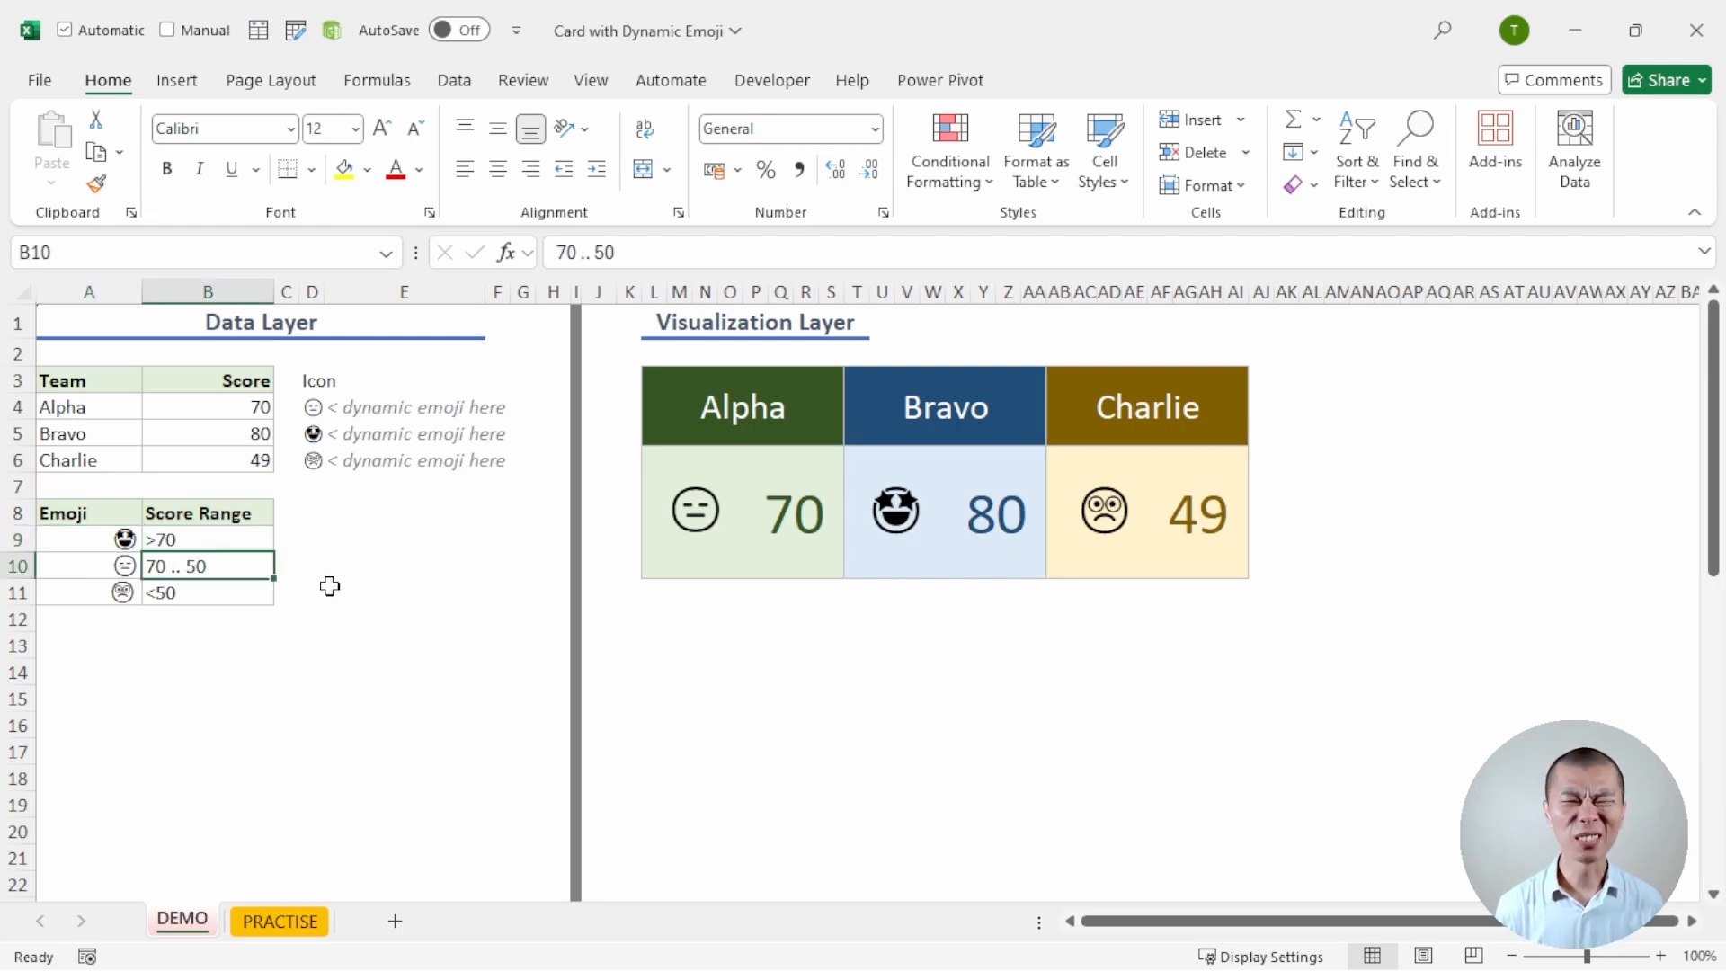
pyautogui.click(216, 599)
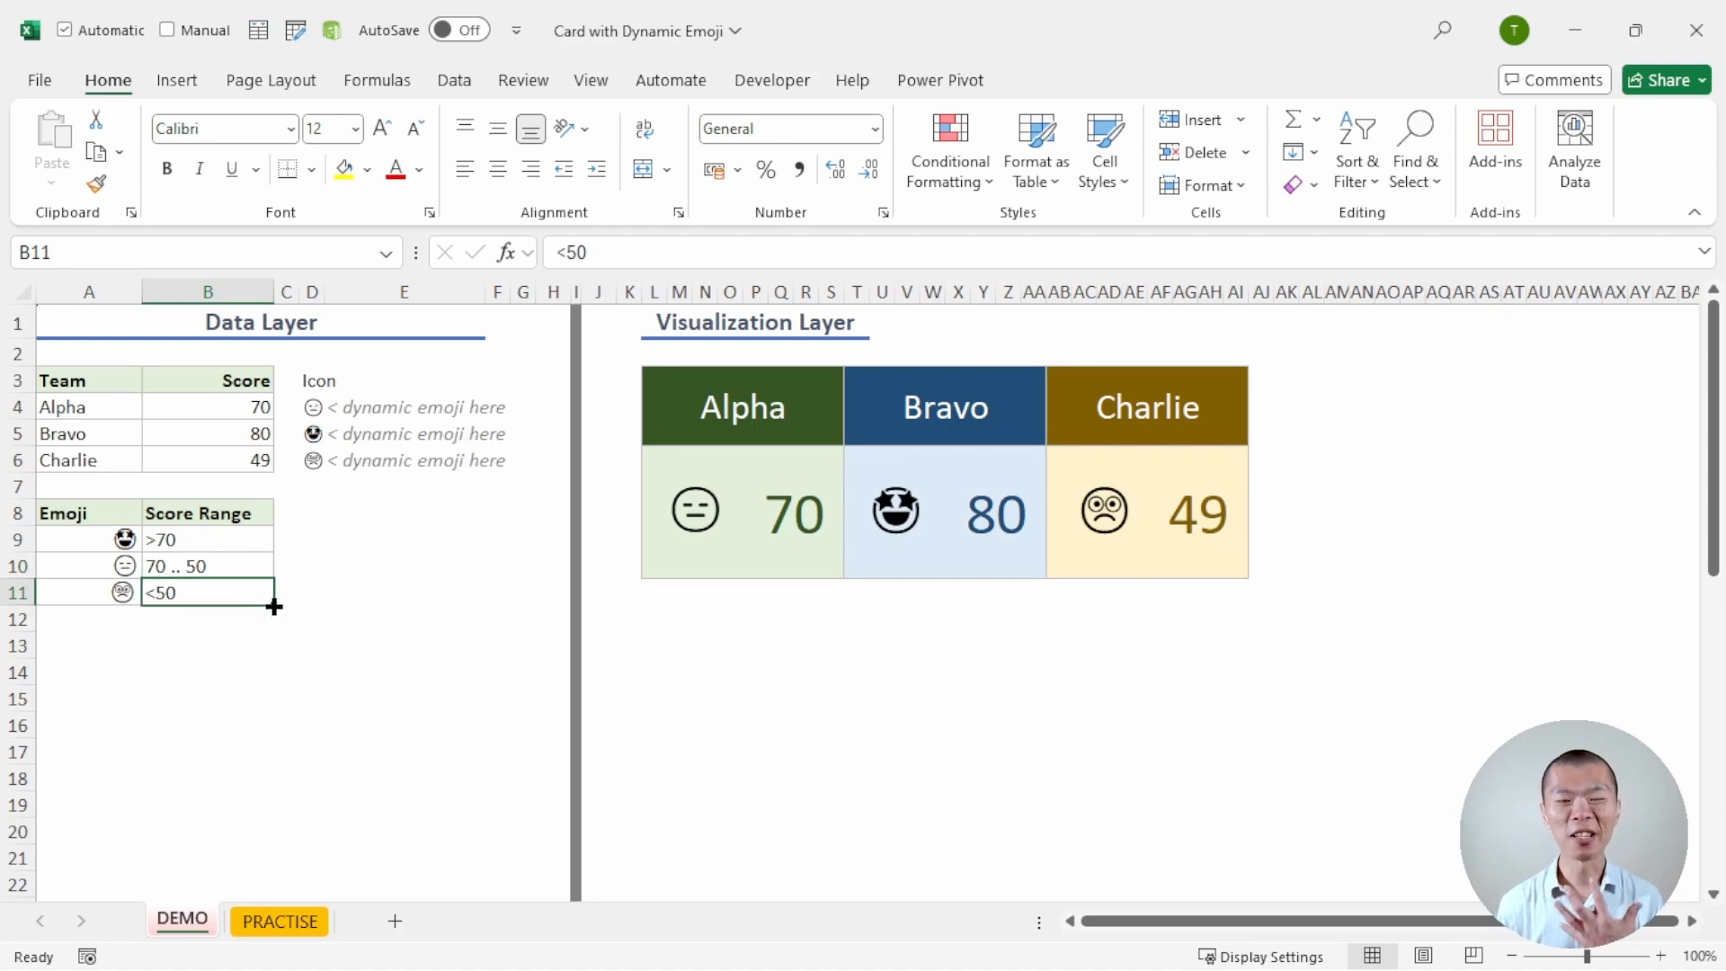
# - Set Alpha's score in cell B4 of the DEMO sheet to 71
pyautogui.click(229, 401)
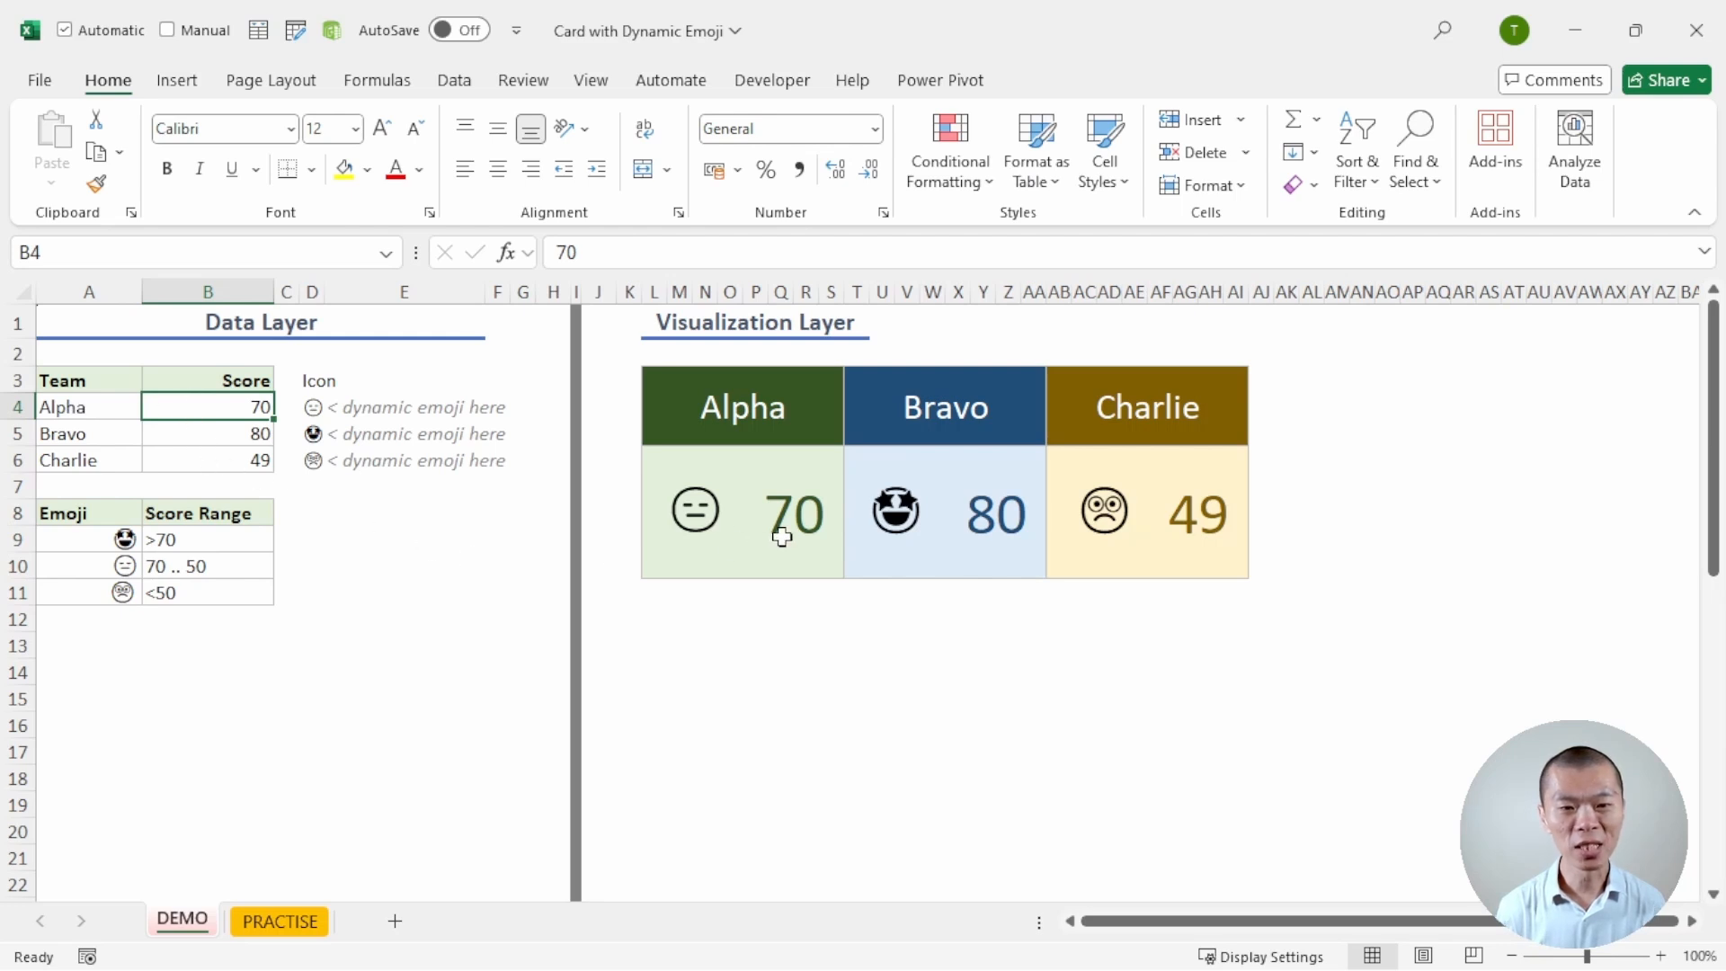
pyautogui.write('71')
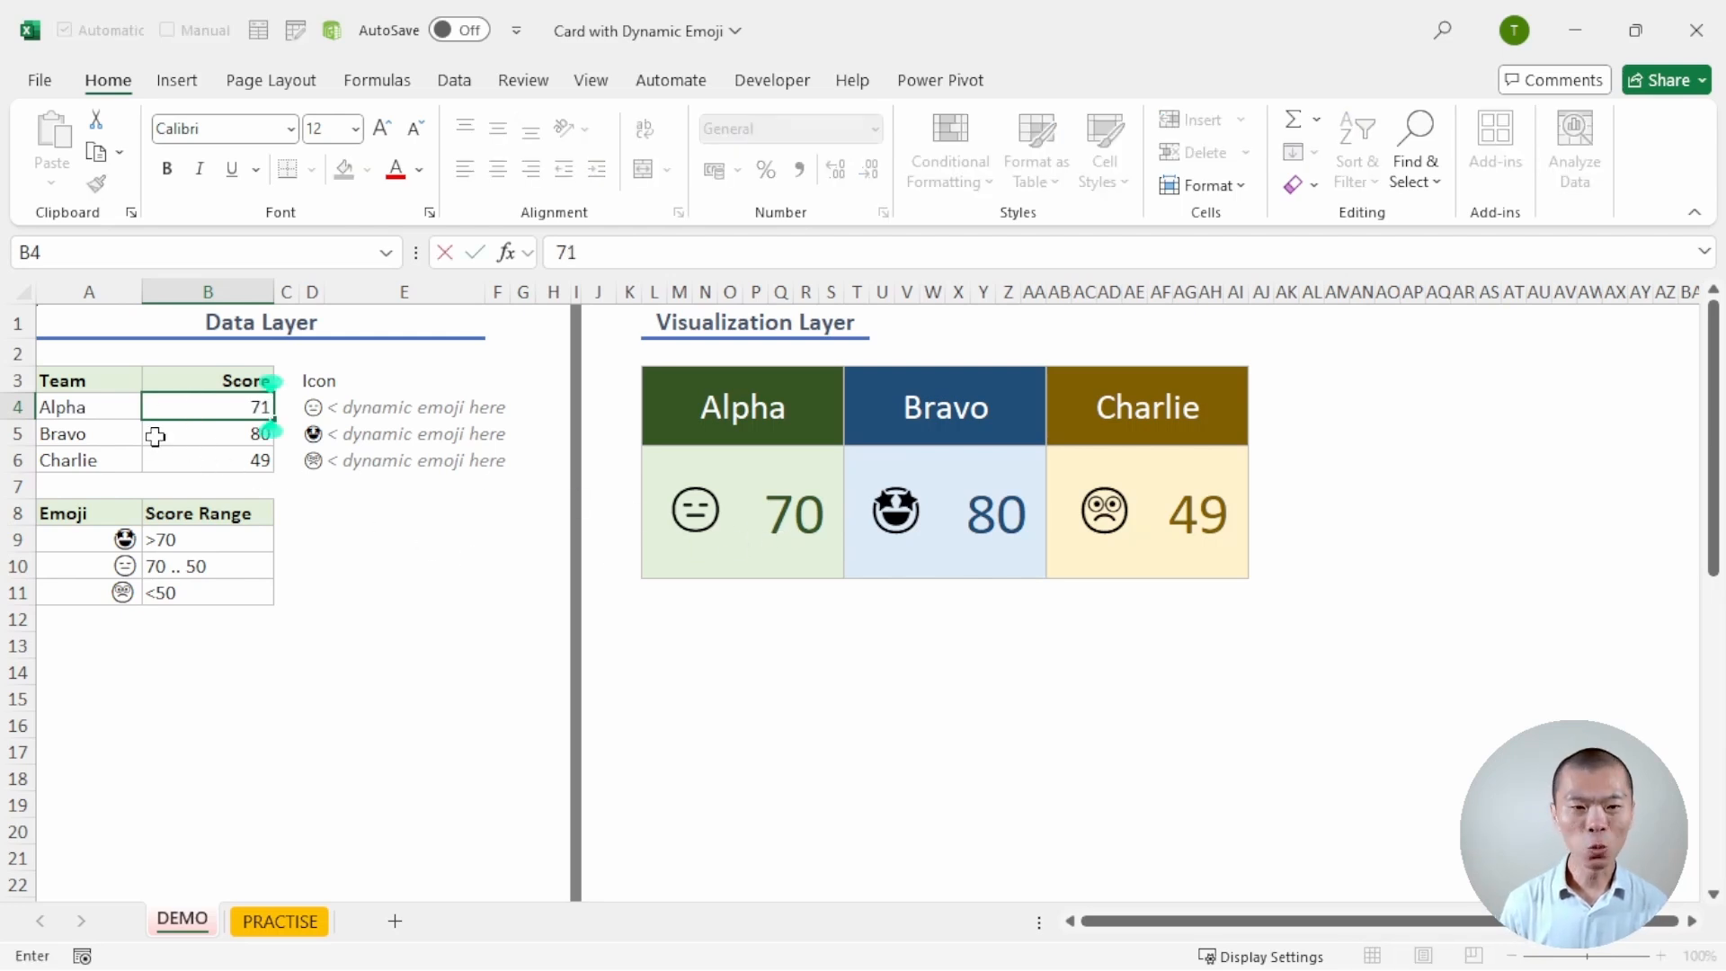
pyautogui.hotkey('ctrl', 'Return')
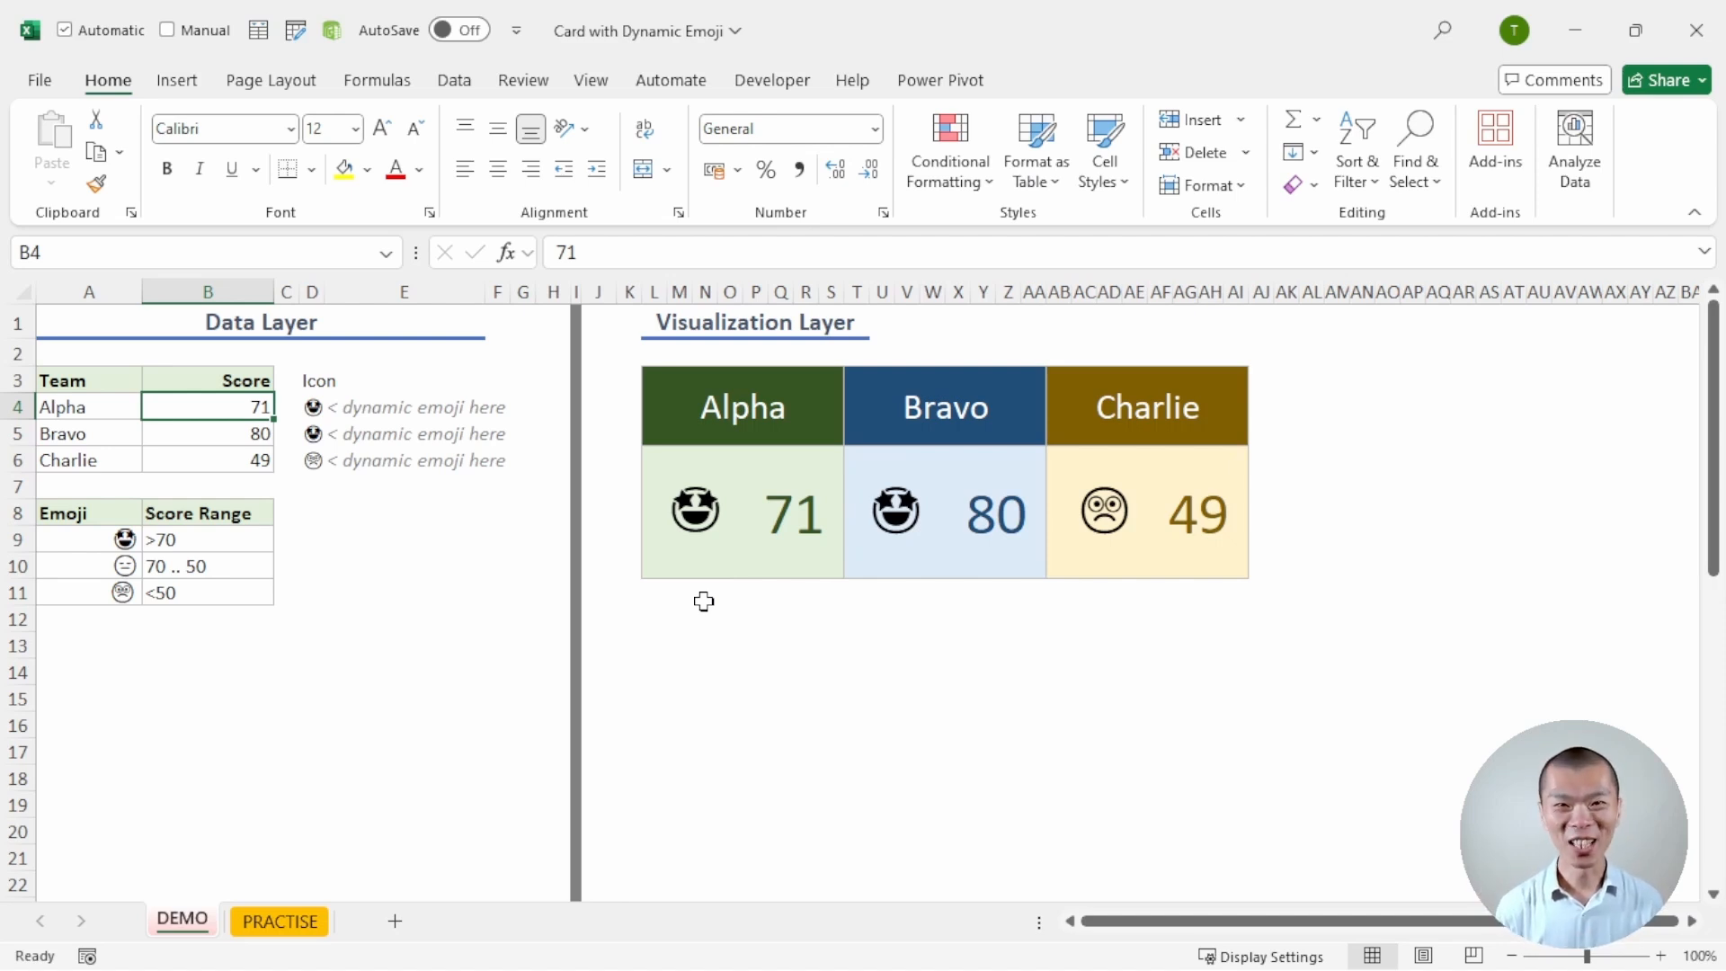
# - On the PRACTISE sheet, insert the star-struck emoji into cell A9 for the >70 score range
pyautogui.hotkey('ctrl', 'pagedown')
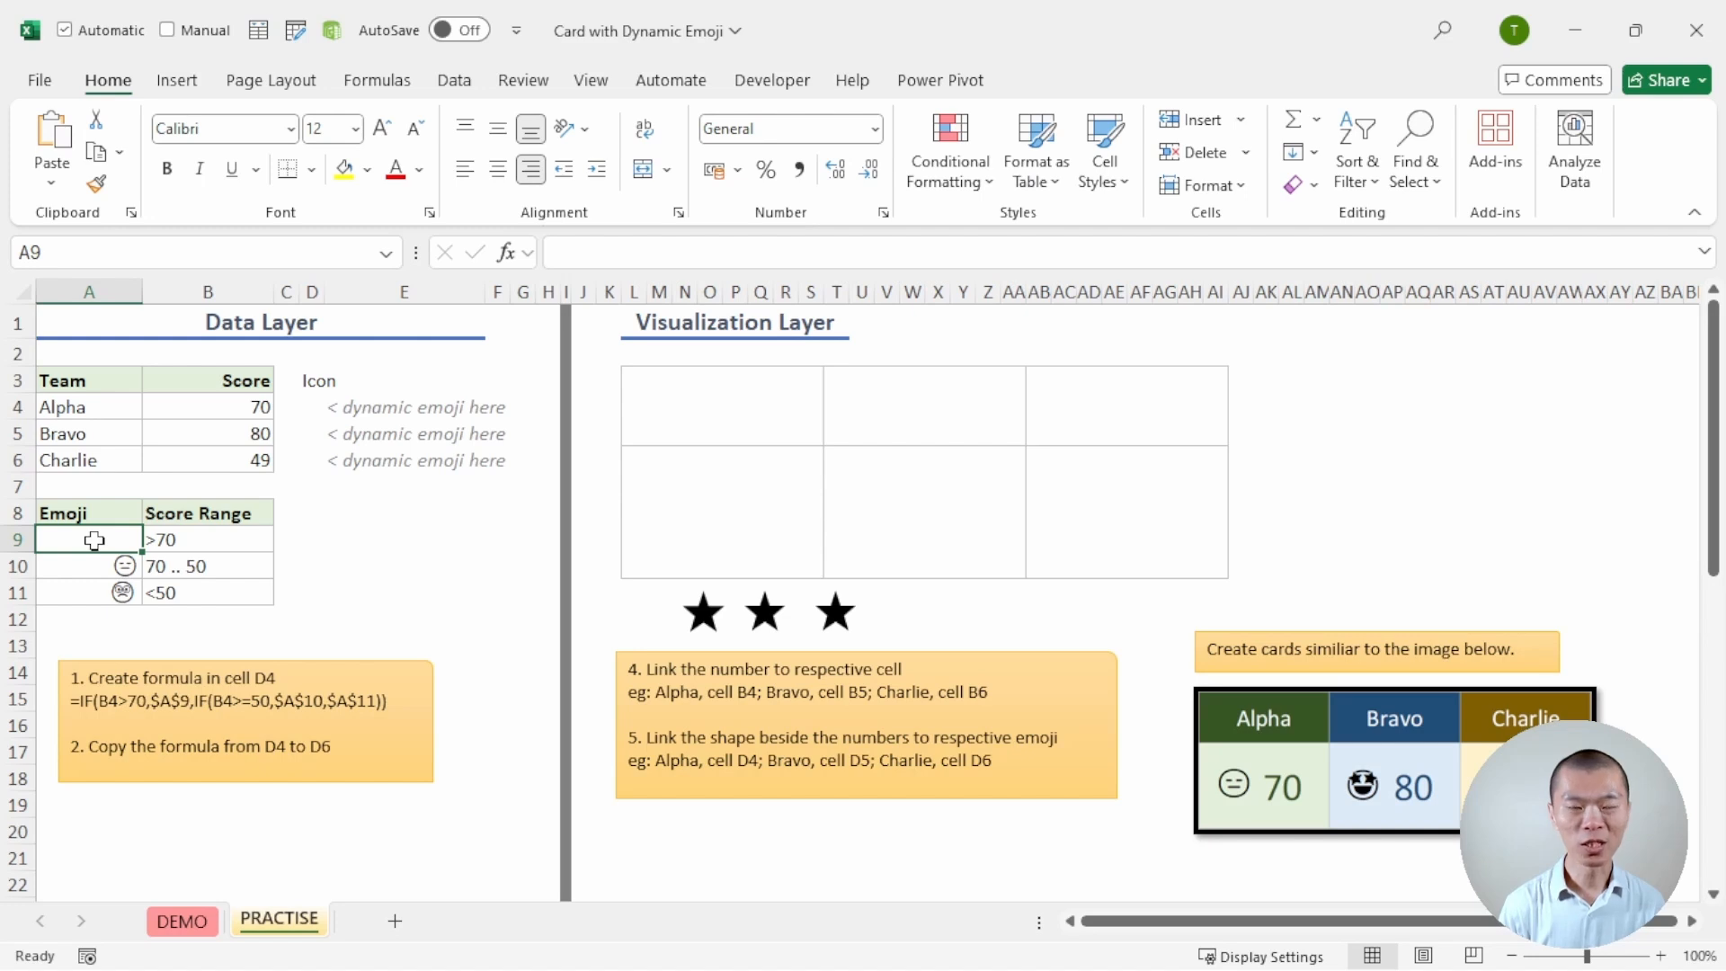
pyautogui.press('super+period')
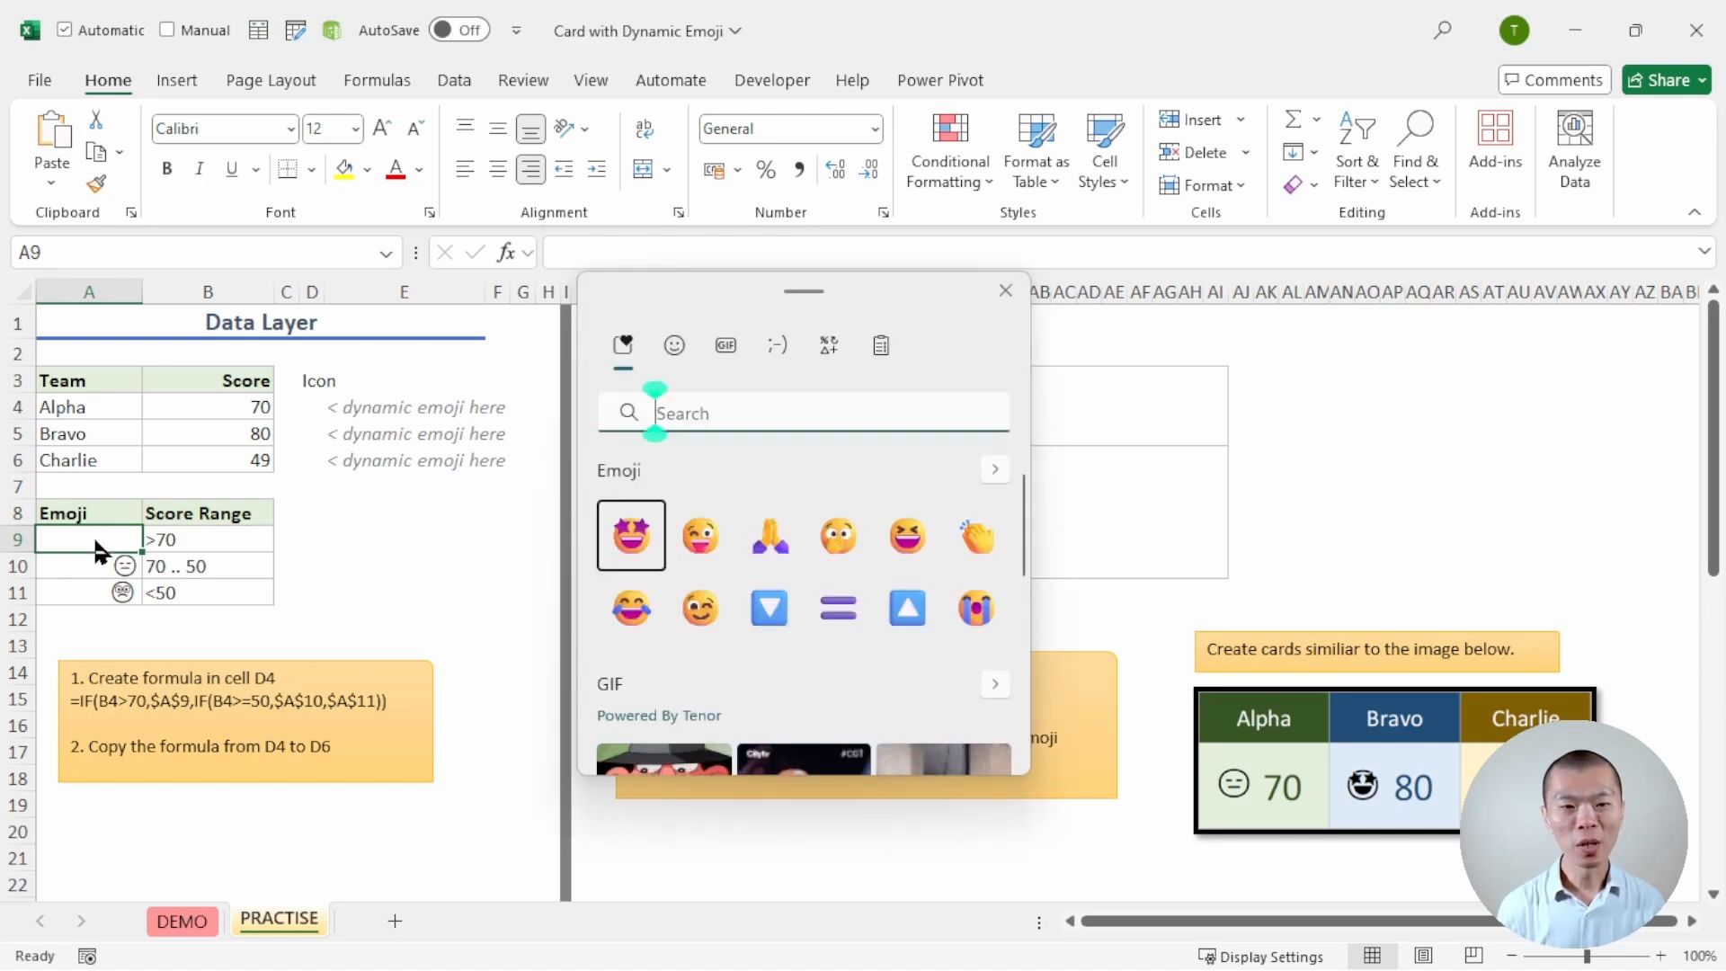
pyautogui.click(632, 538)
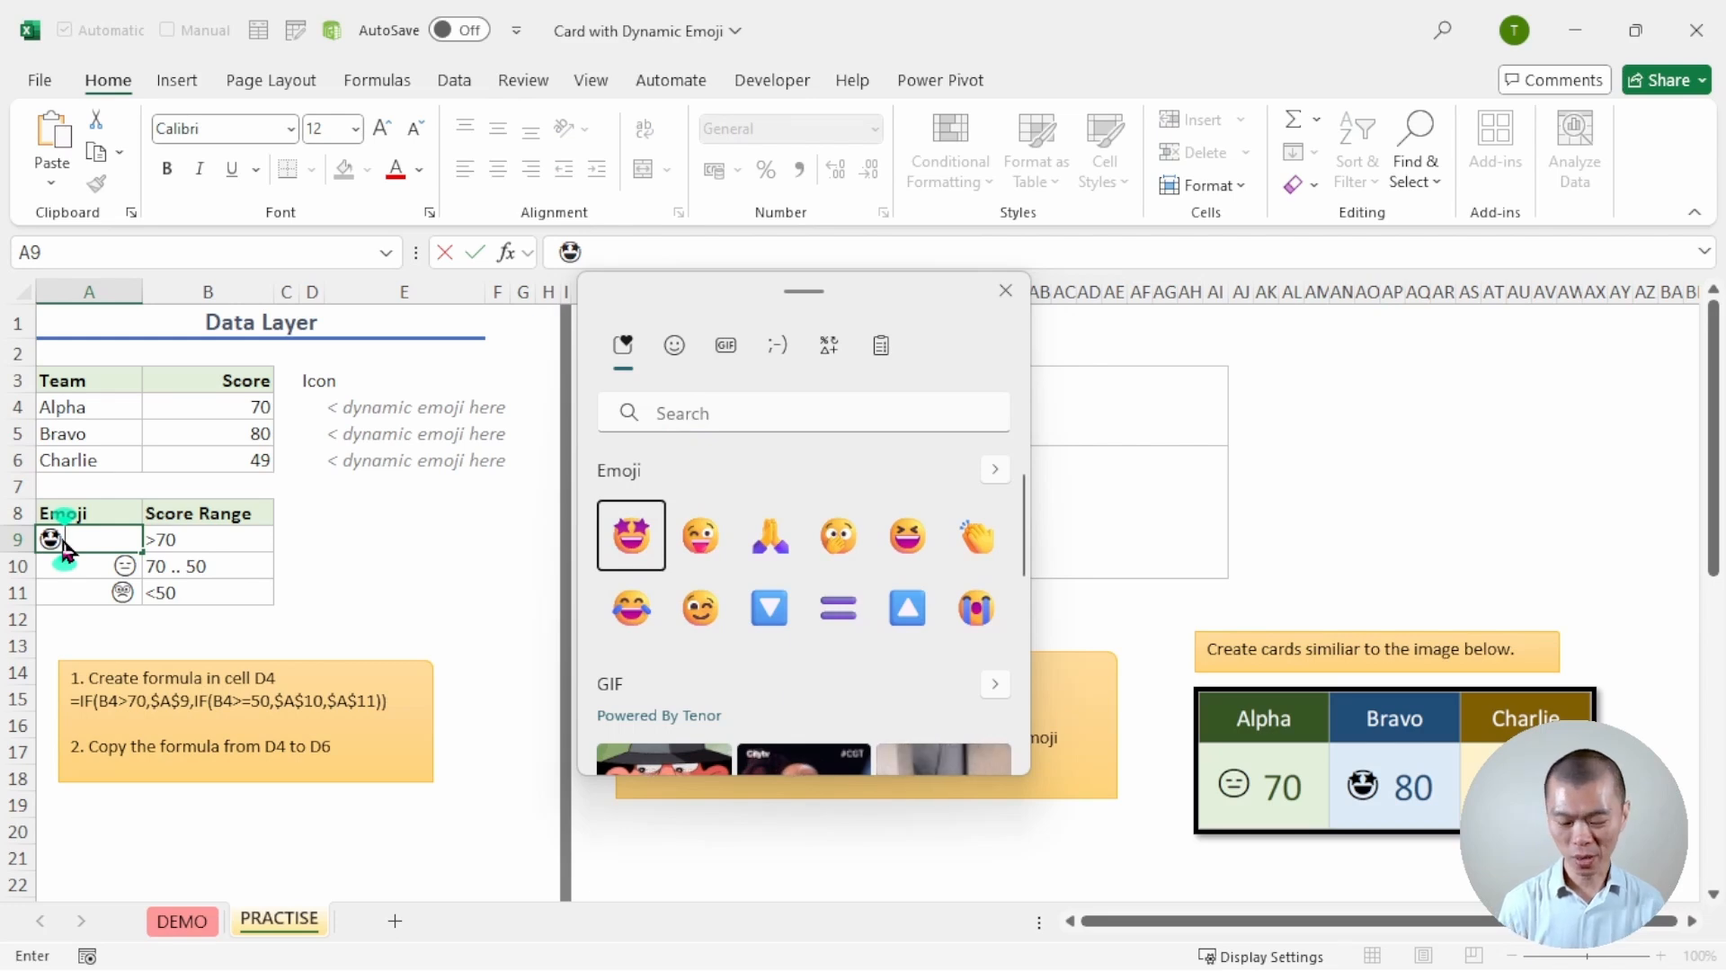
pyautogui.press('Escape')
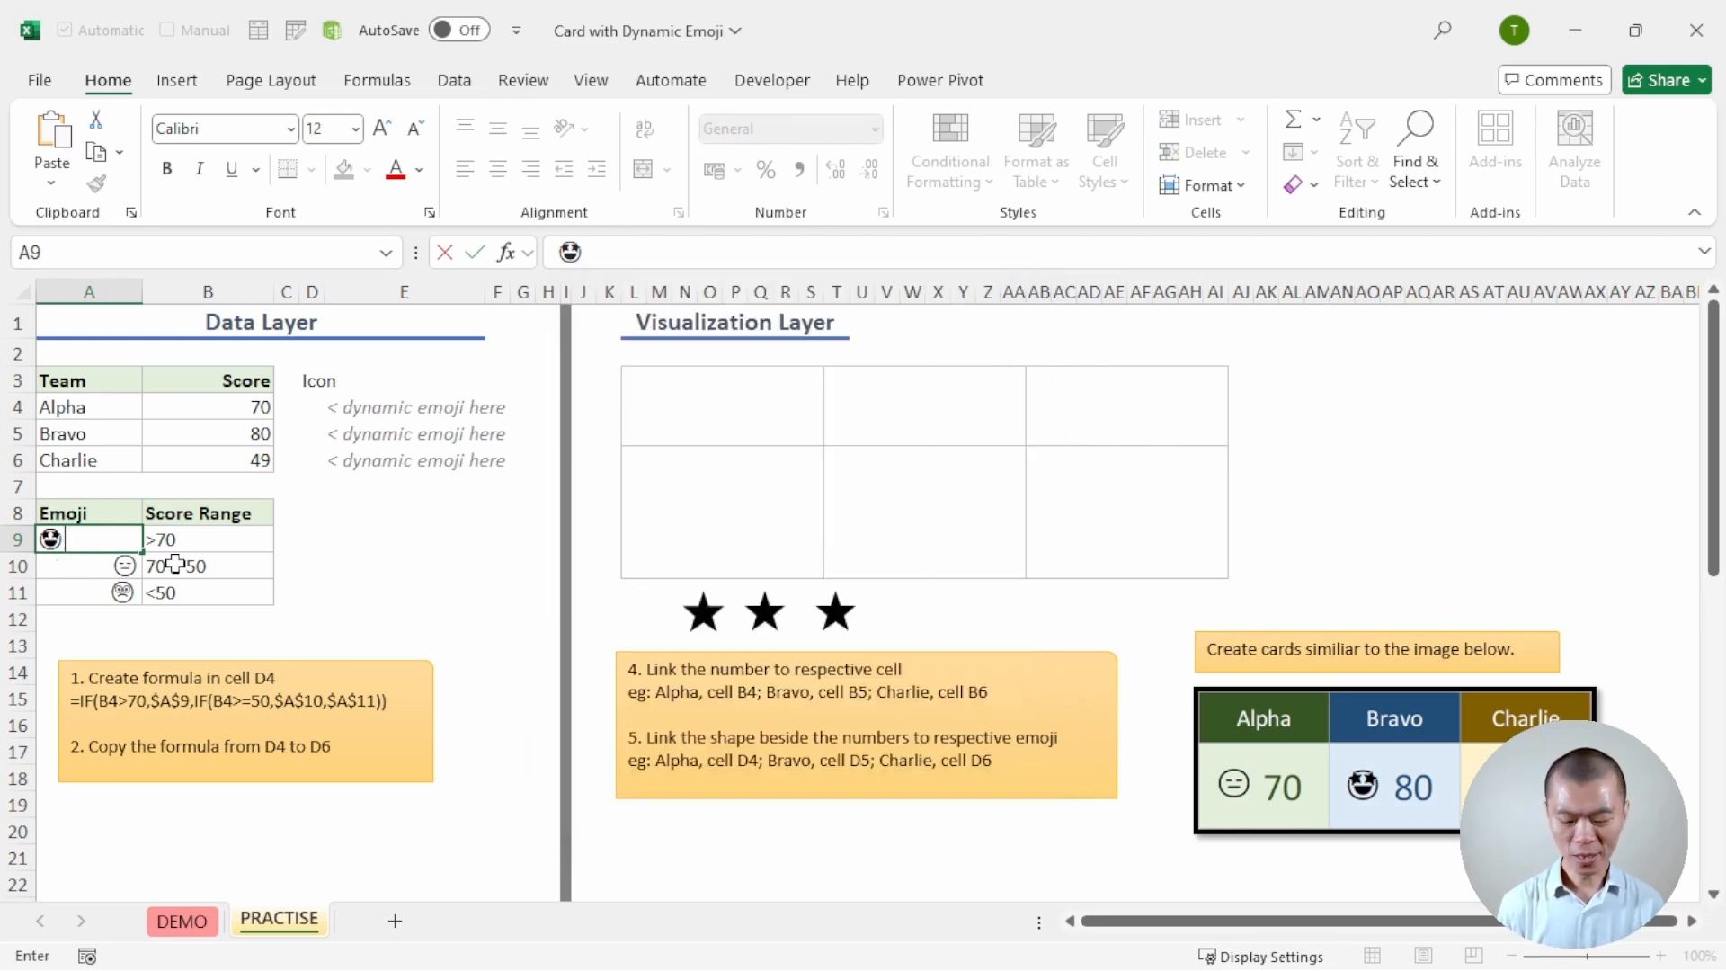
pyautogui.press('Return')
# - Start an IF formula in cell D4 that tests B4>70 and returns the absolute reference $A$9 when true
pyautogui.click(311, 408)
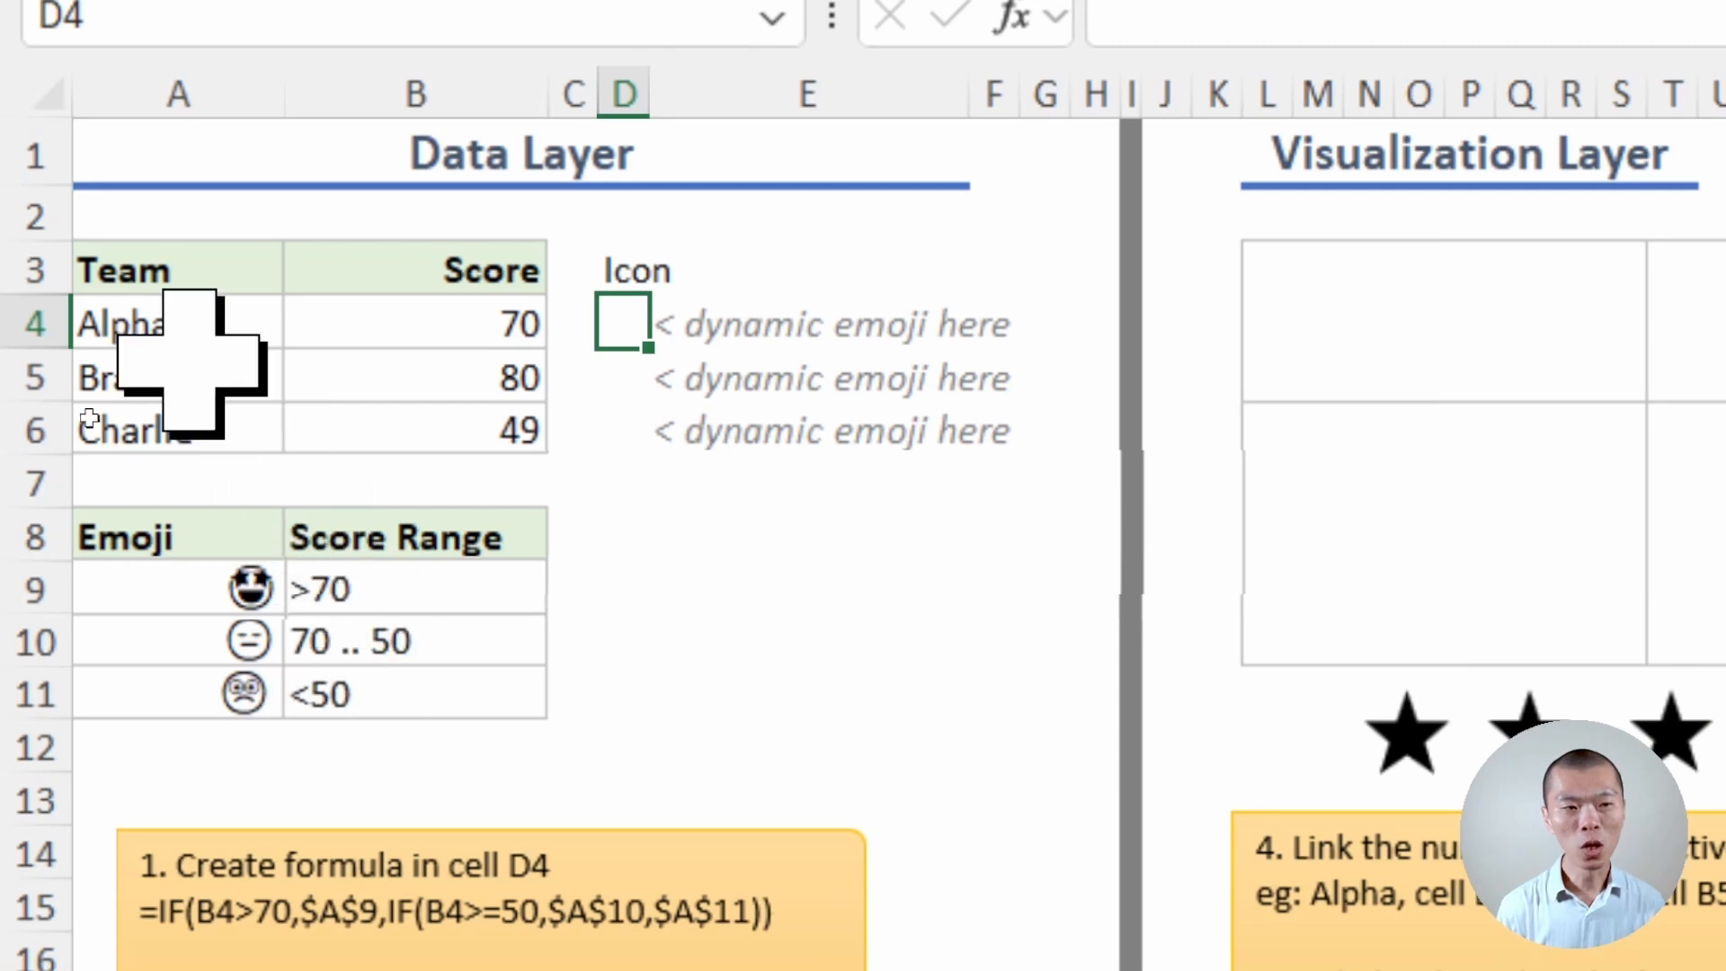
pyautogui.moveTo(154, 325); pyautogui.dragTo(144, 431)
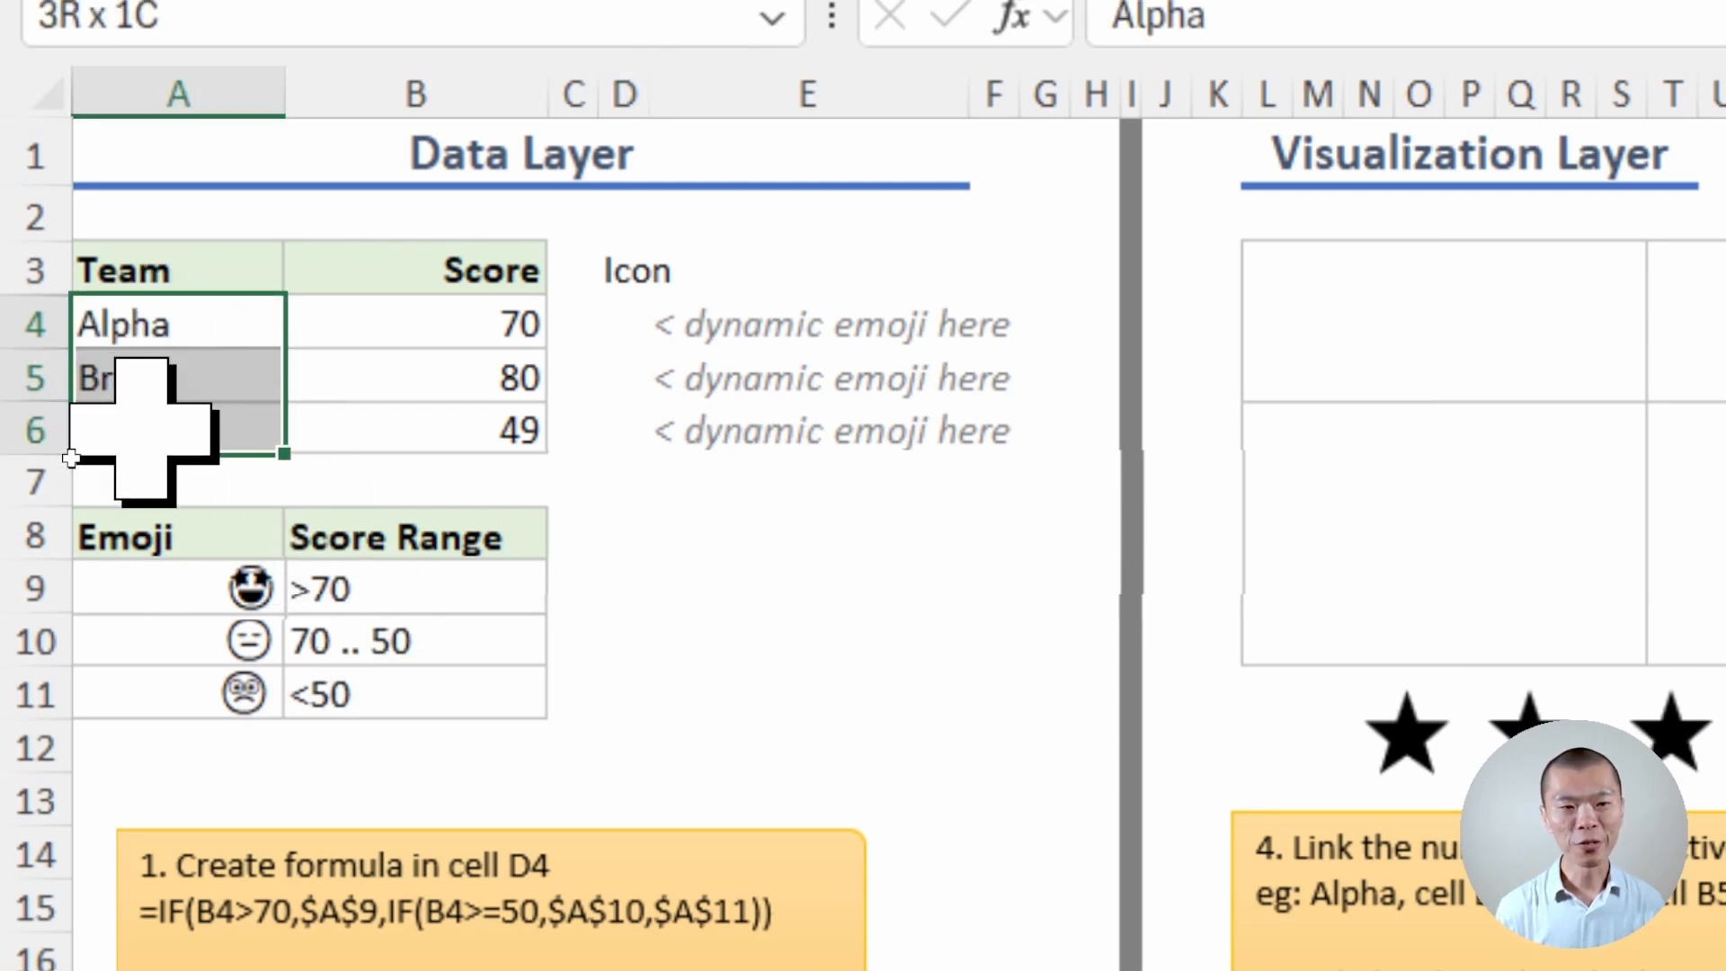
pyautogui.click(629, 319)
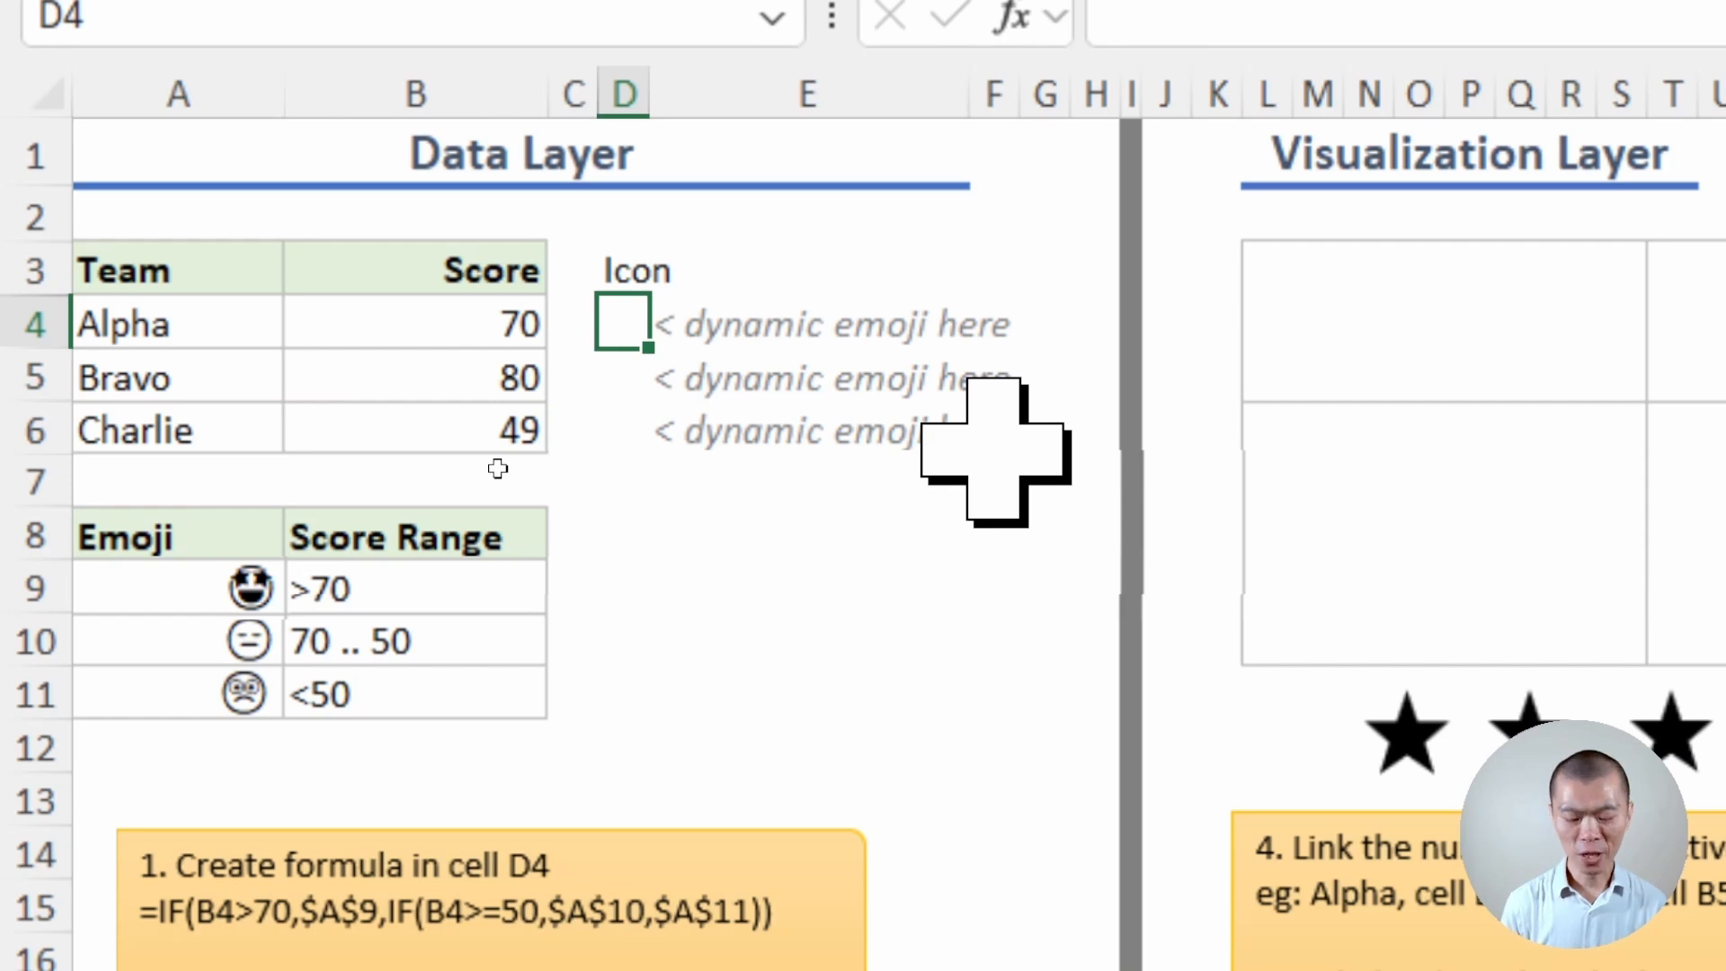
pyautogui.write('=')
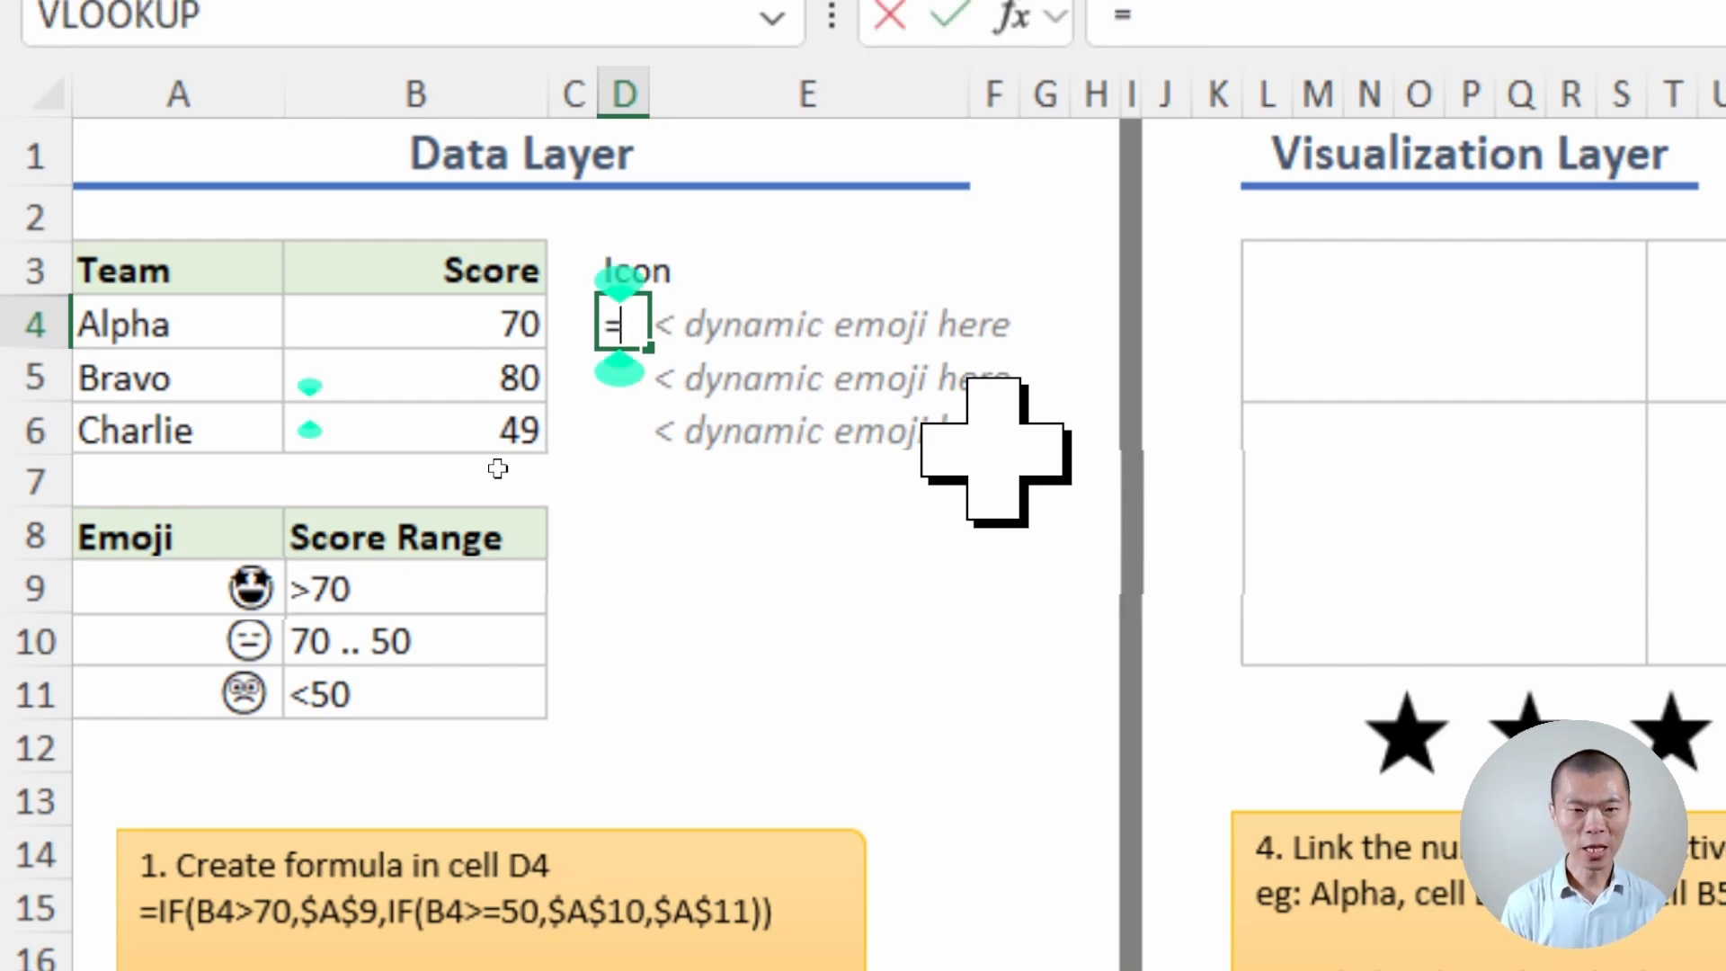
pyautogui.write('IF')
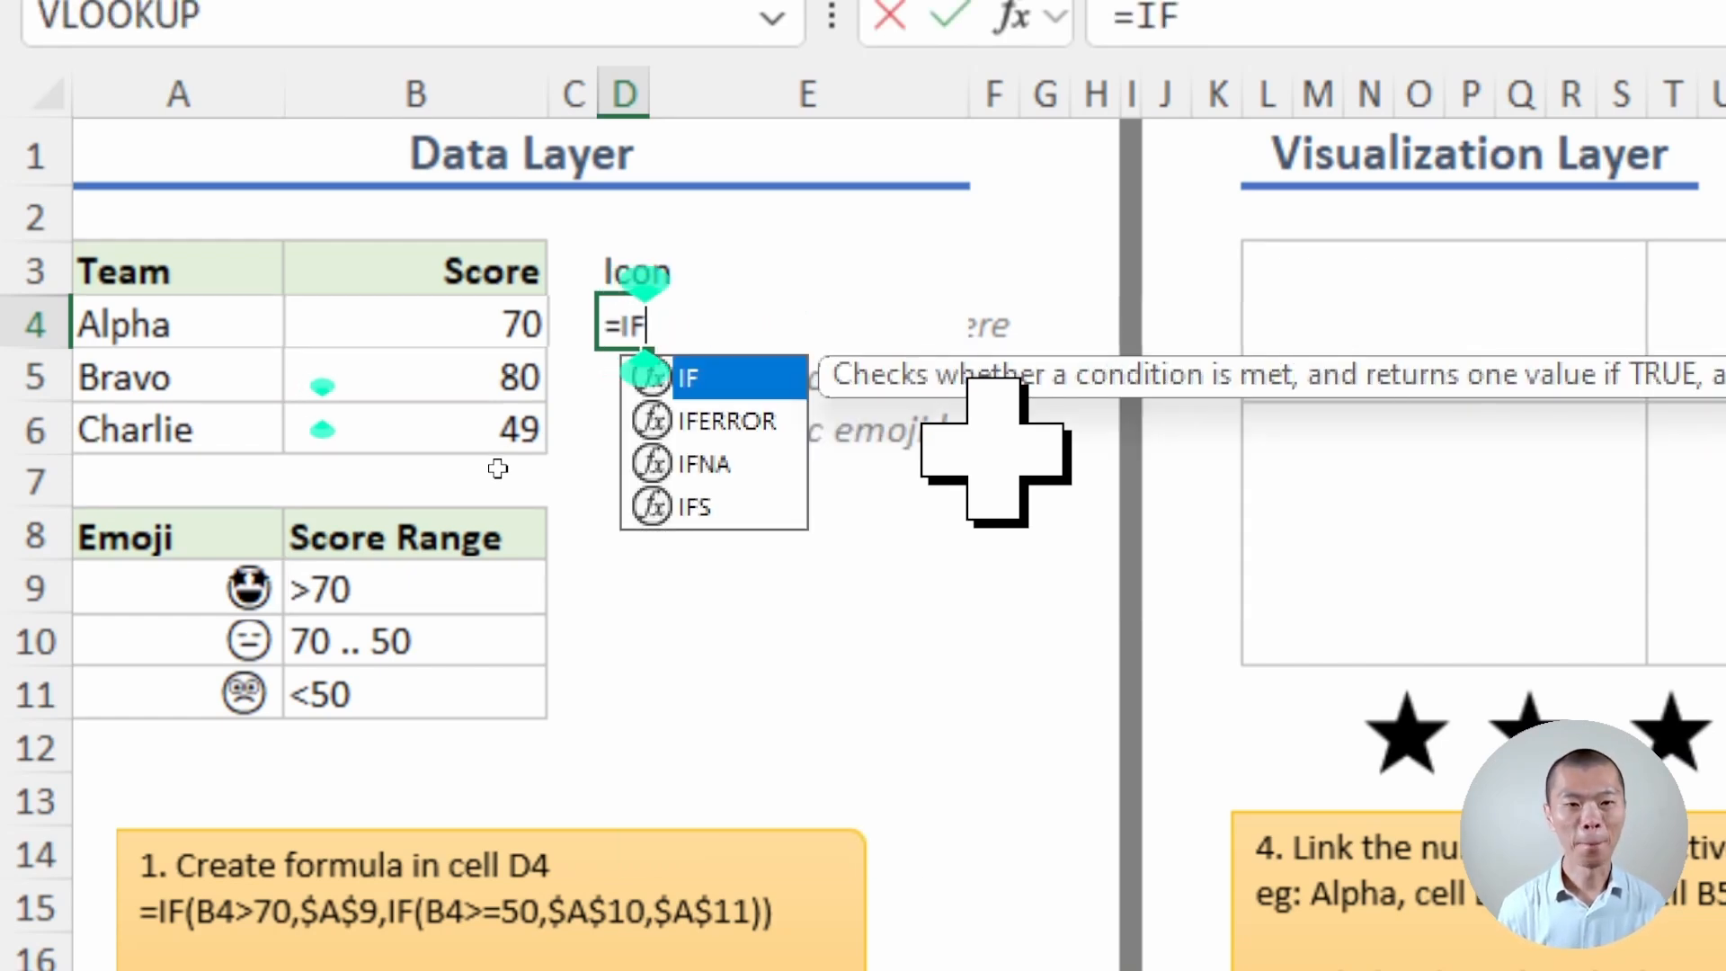
pyautogui.write('(')
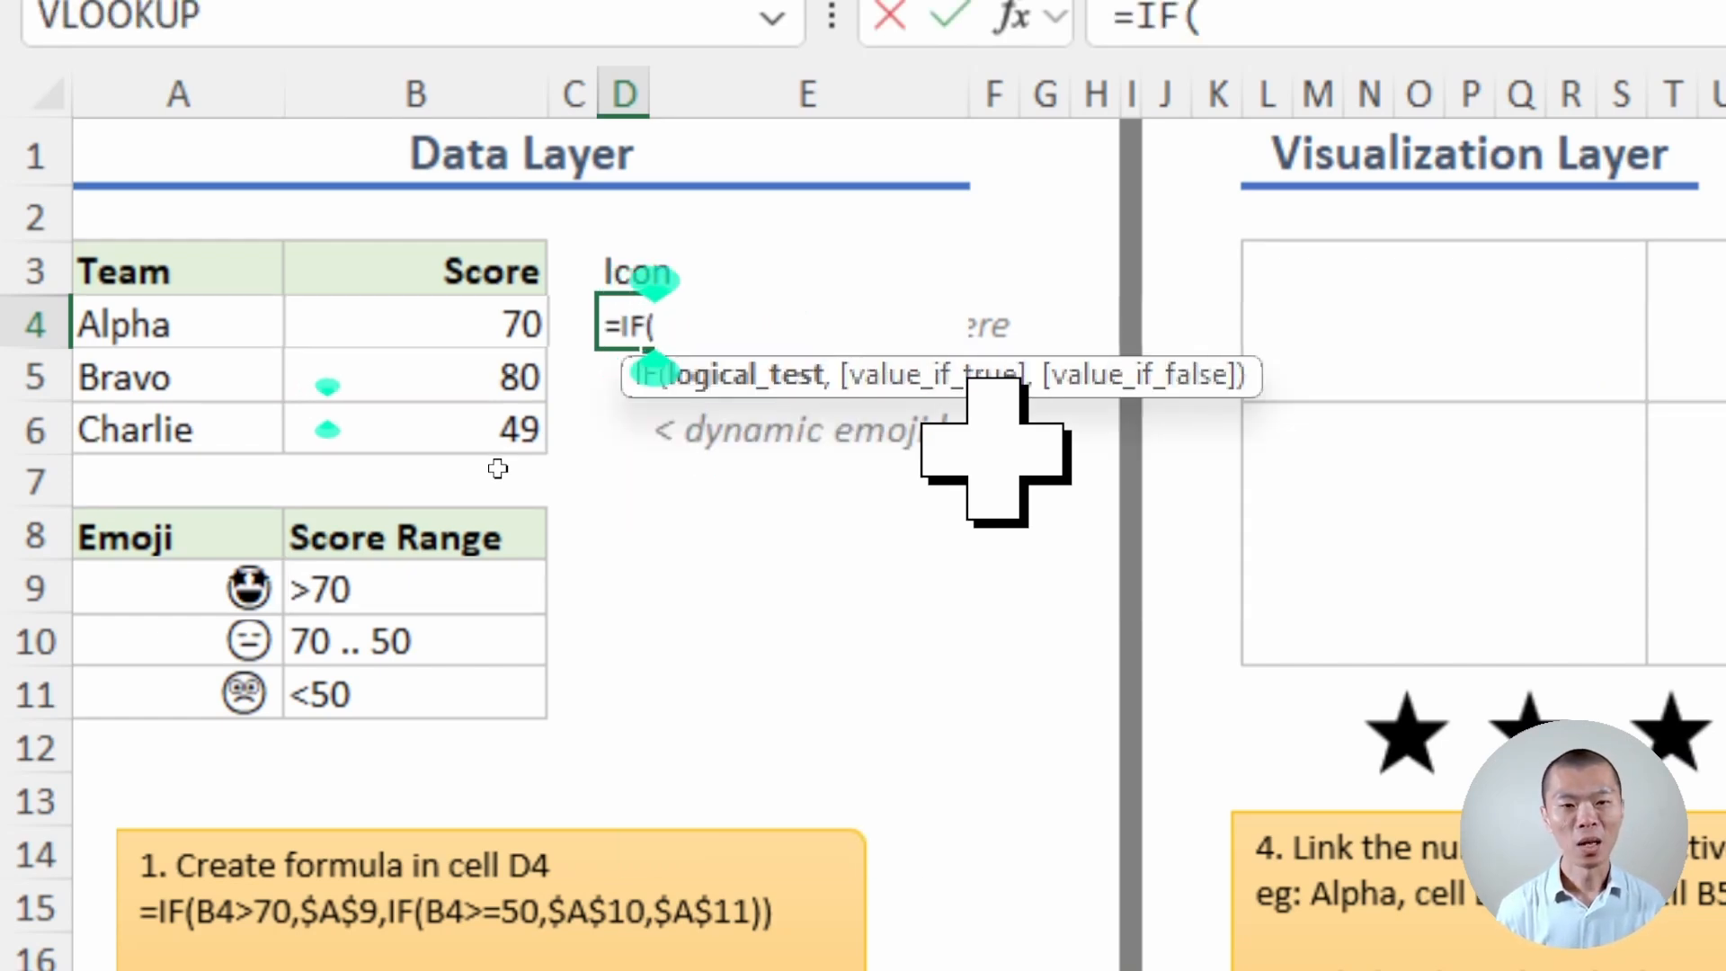
pyautogui.click(431, 322)
pyautogui.write('>')
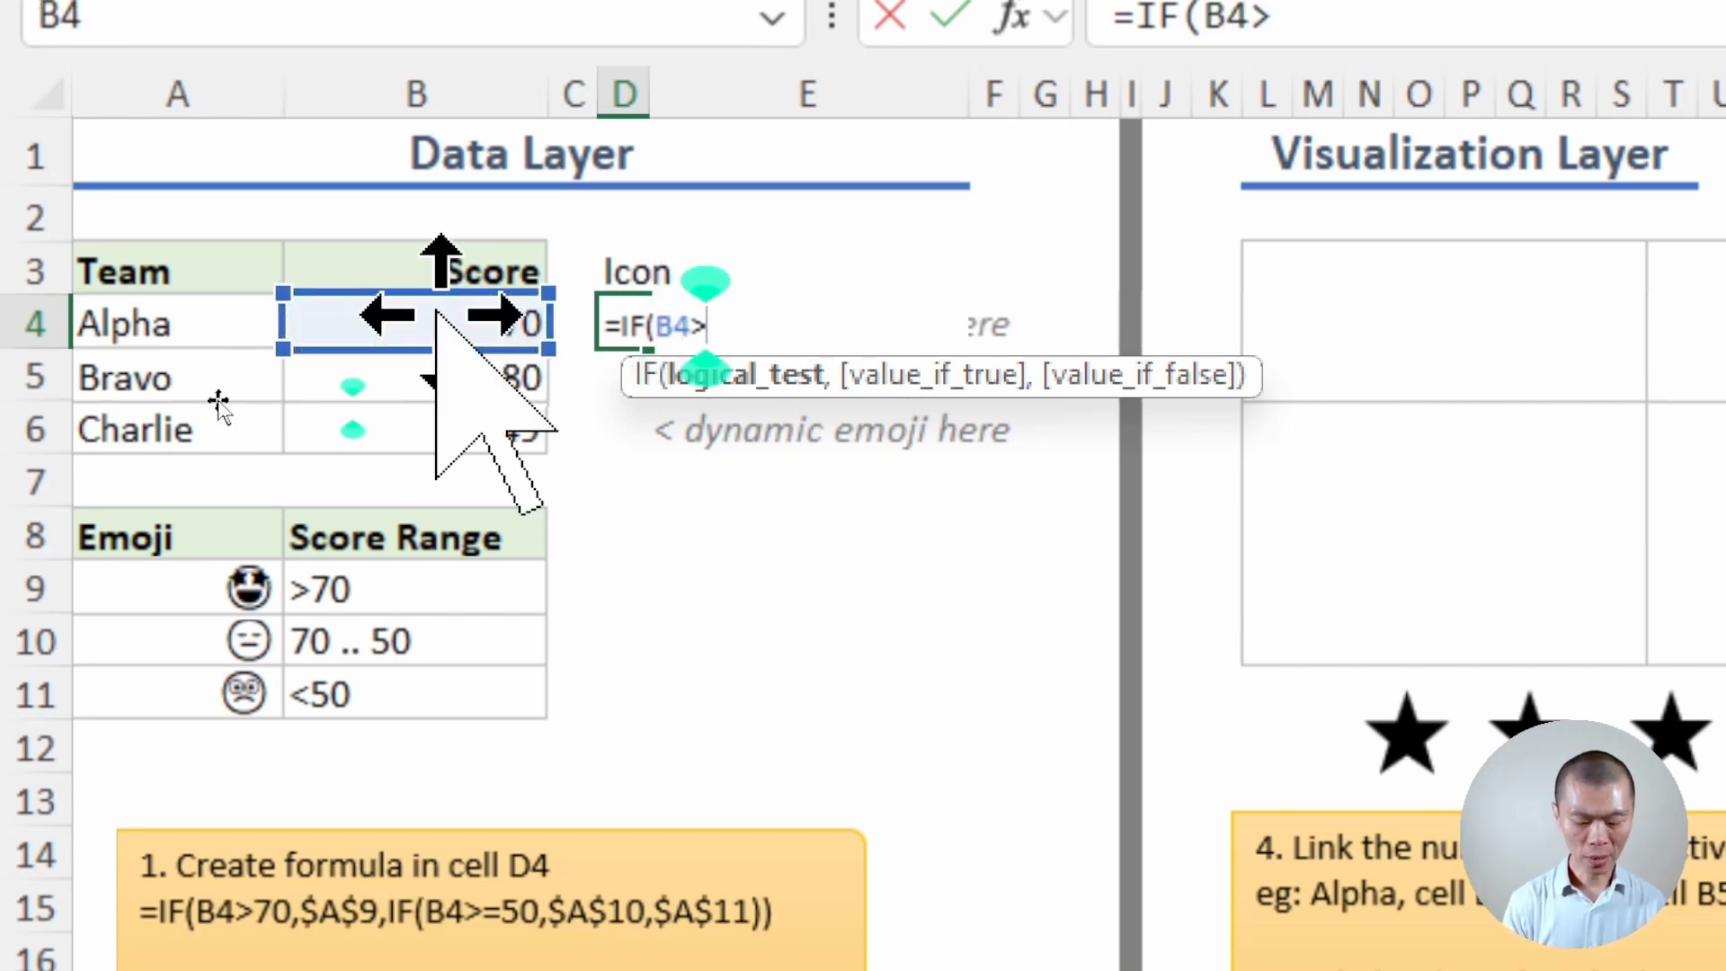
pyautogui.write('70')
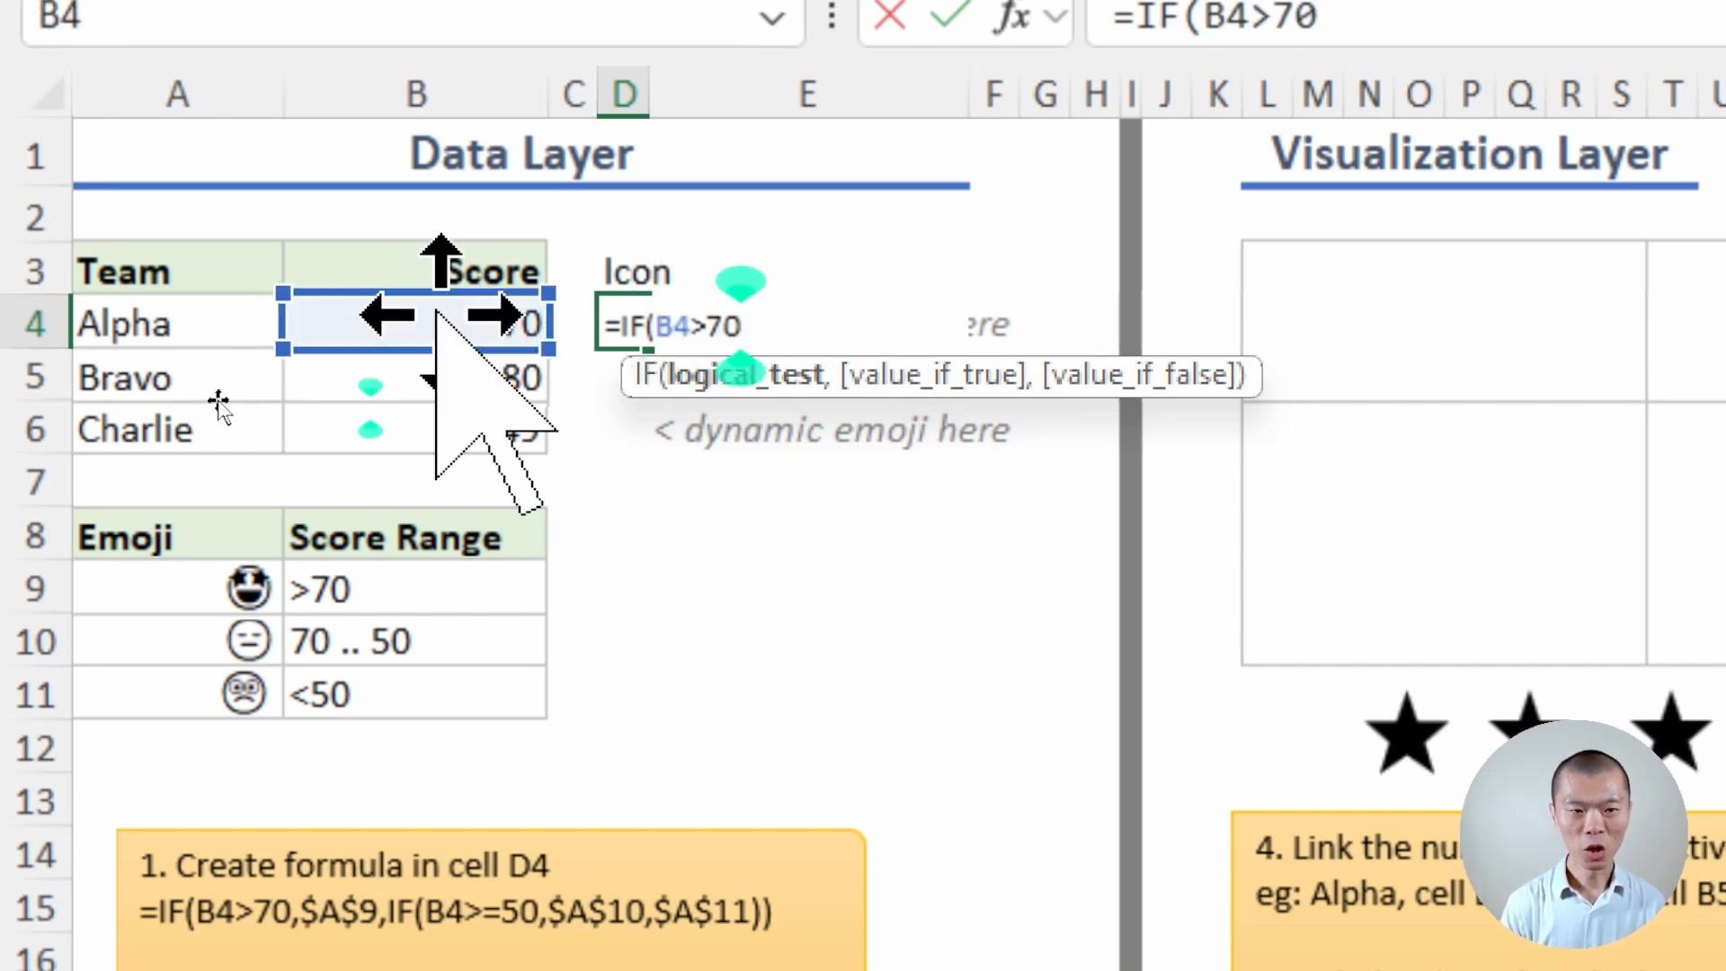
pyautogui.write(',')
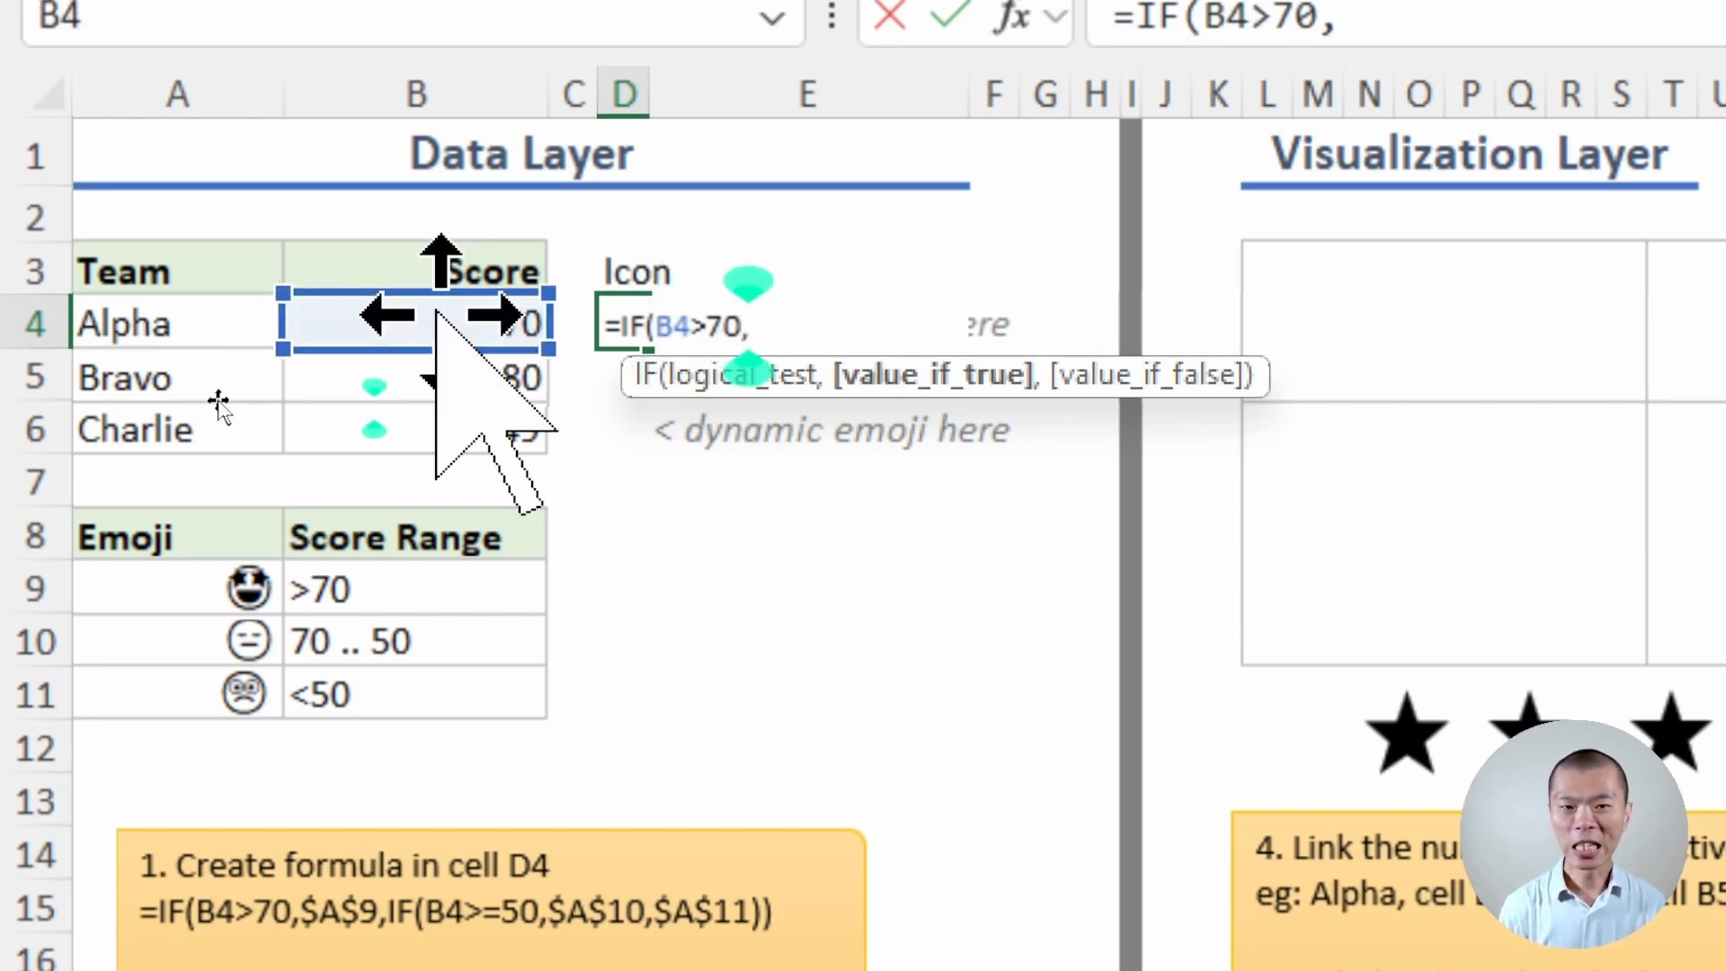
pyautogui.click(224, 593)
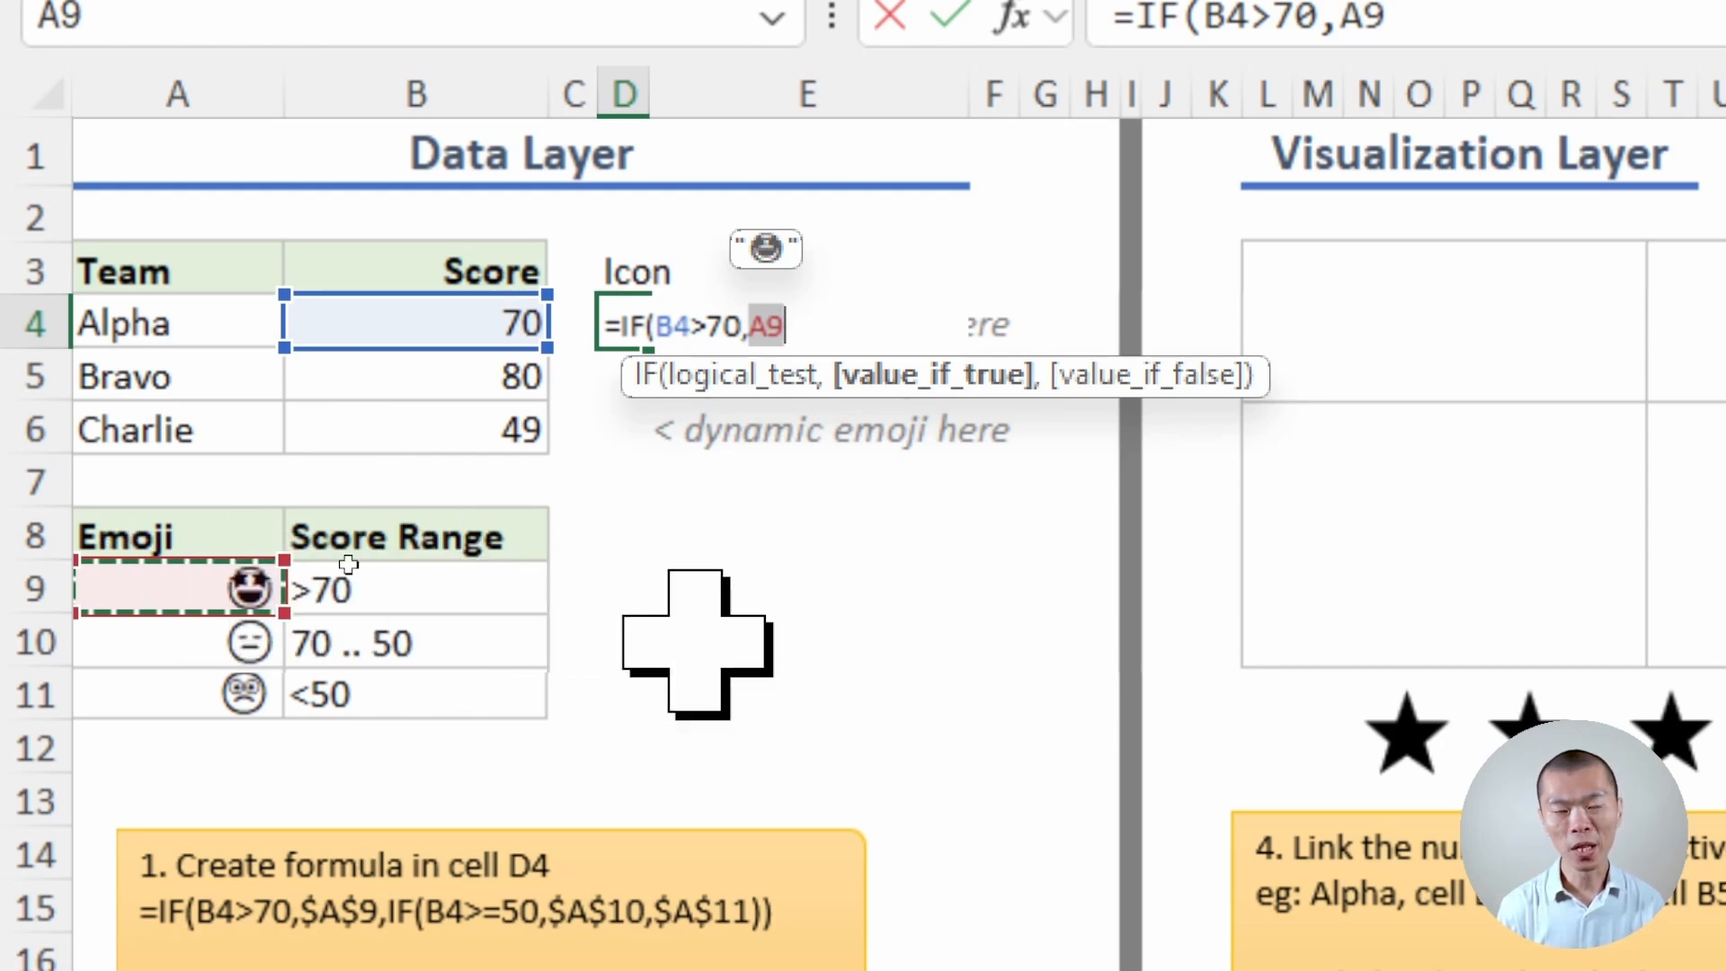
pyautogui.press('F4')
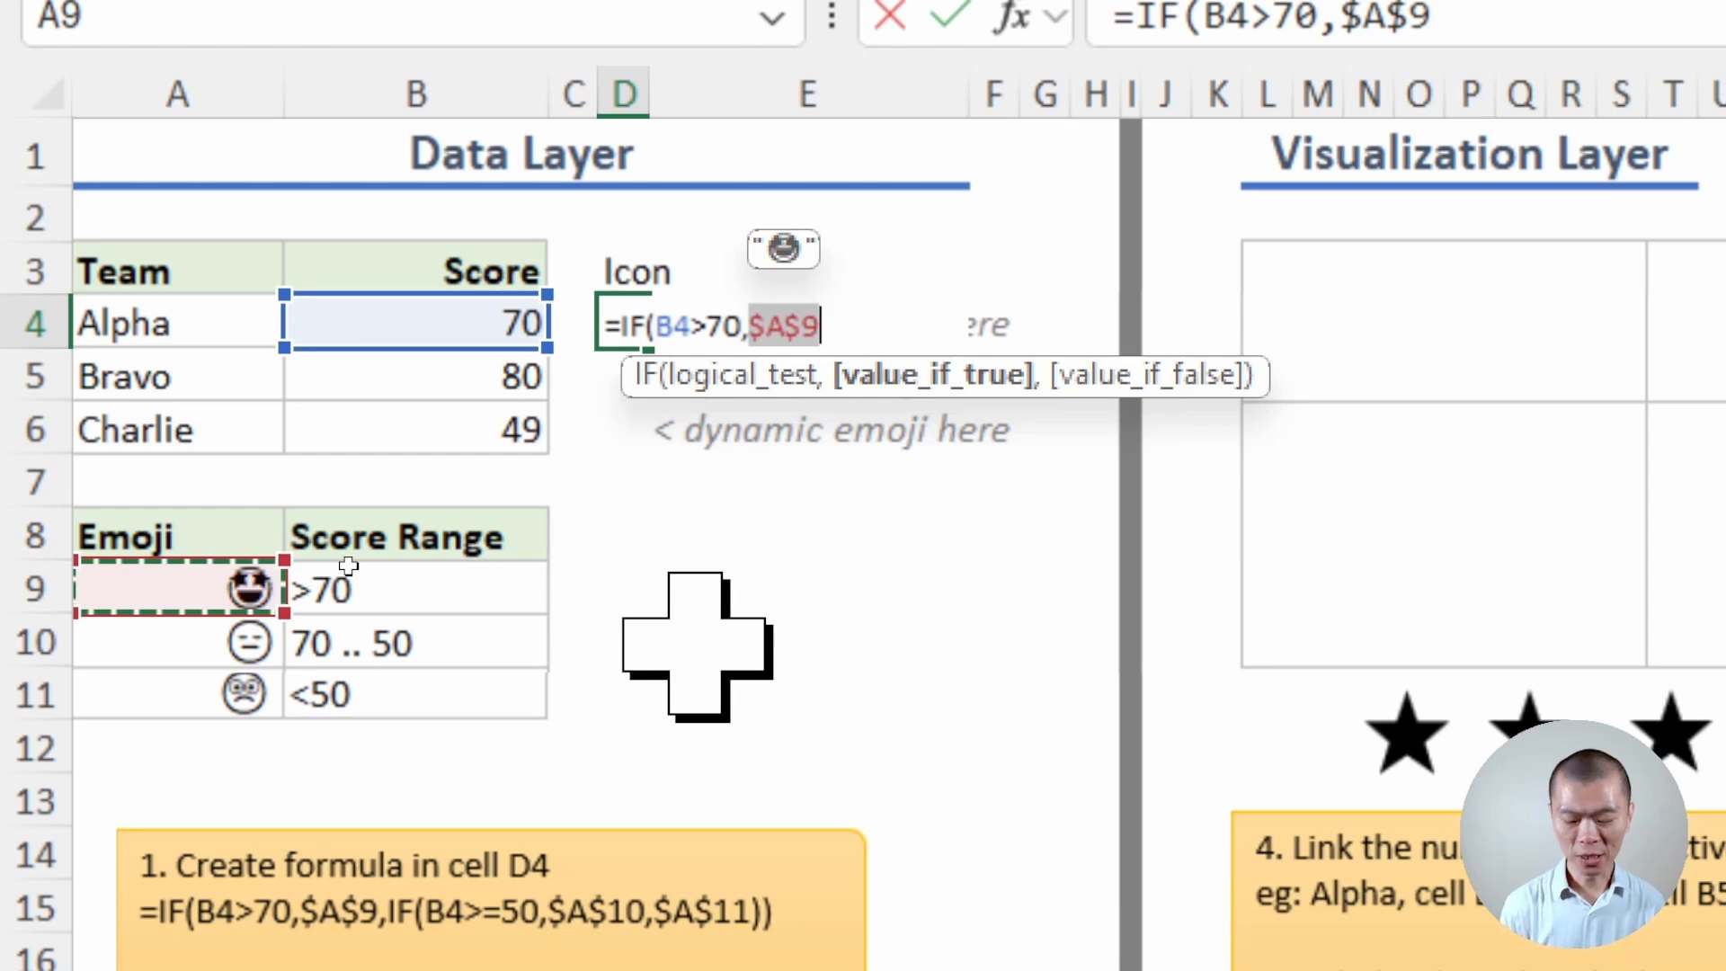
pyautogui.write(',')
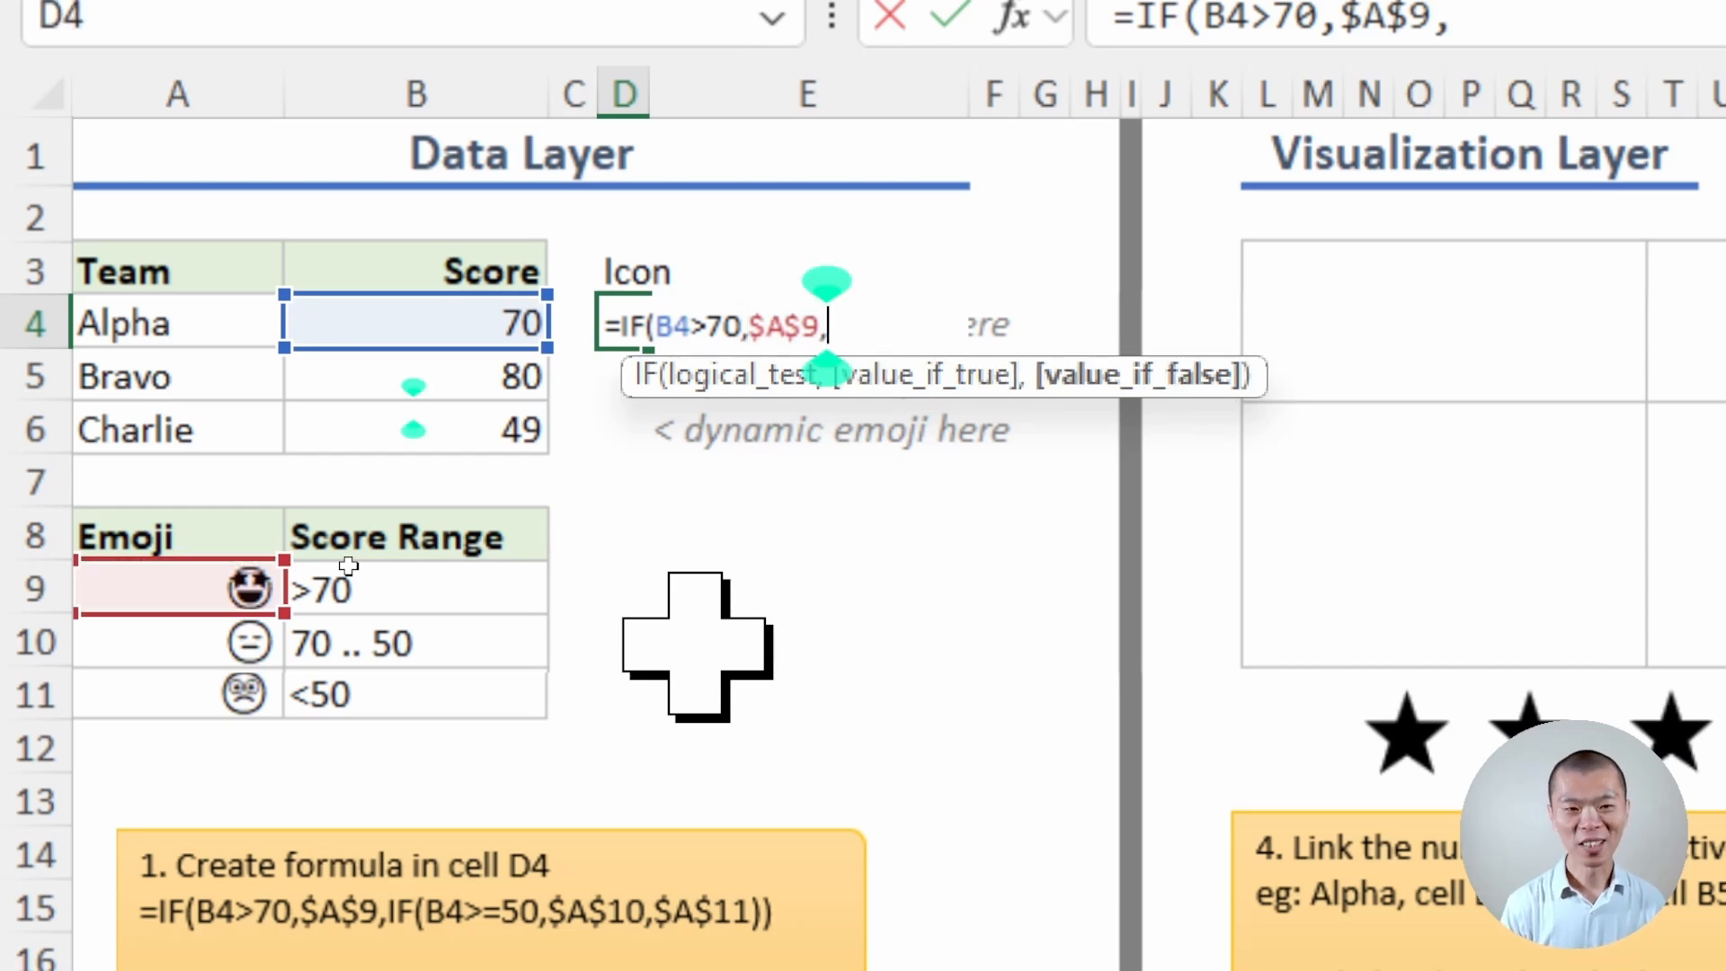
# - Nest a second IF as the false value of the D4 formula, testing whether B4>=50
pyautogui.write('IF')
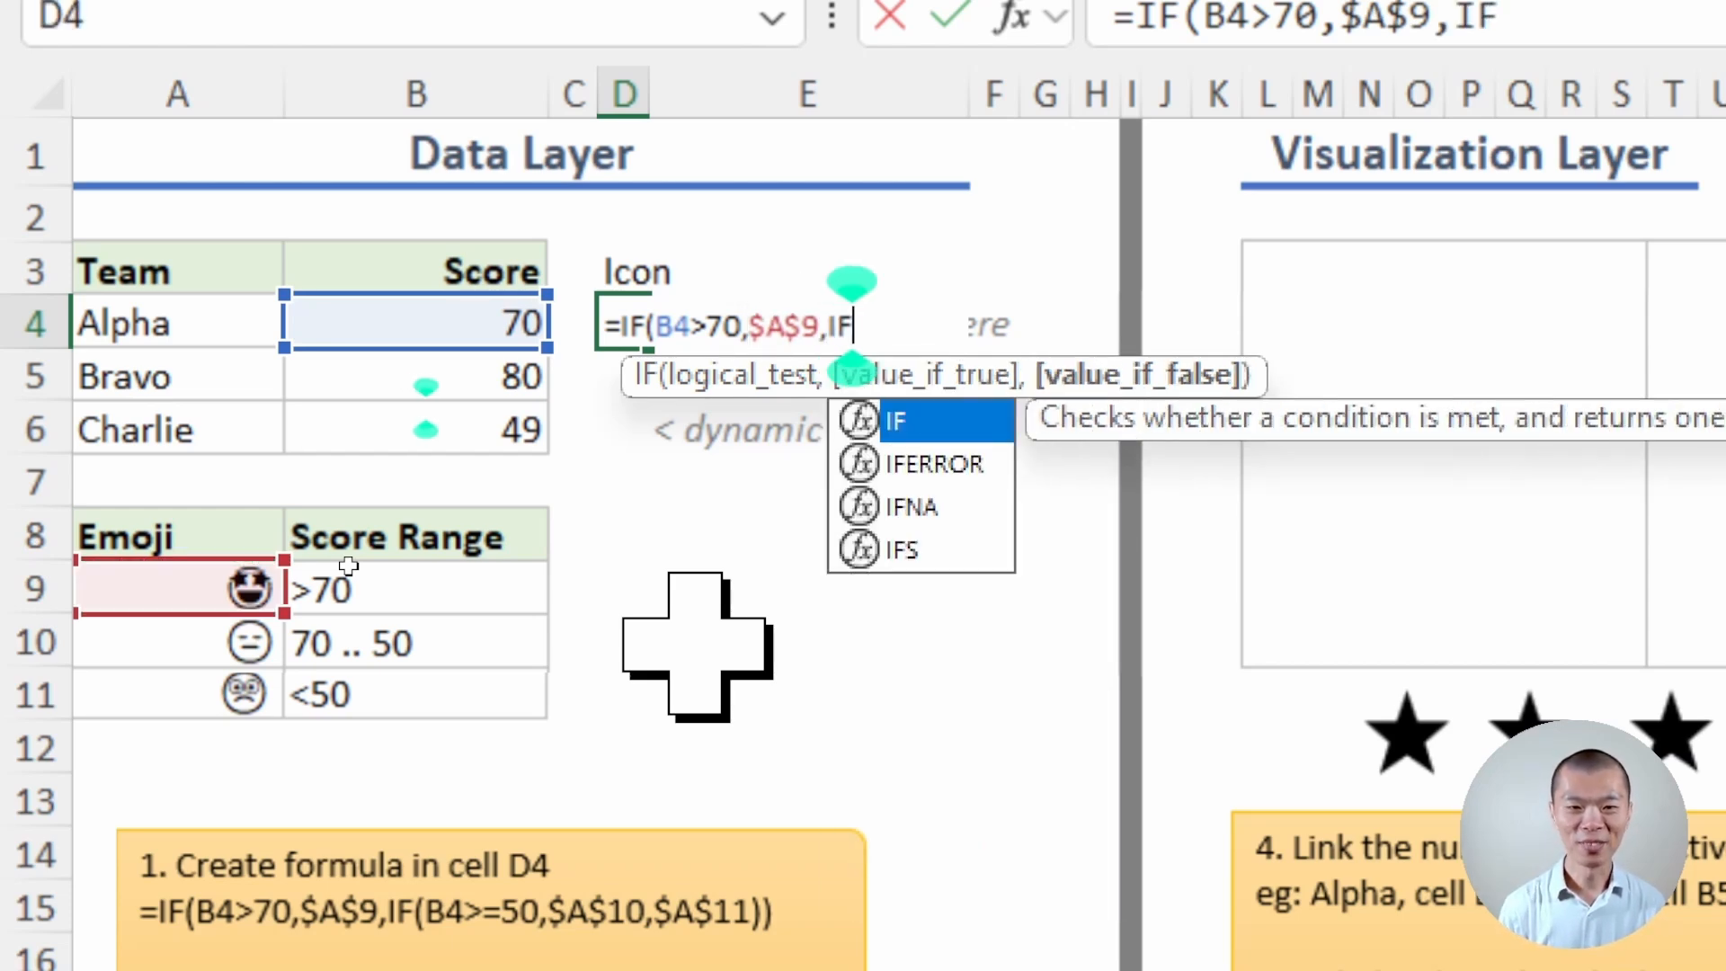
pyautogui.write('(')
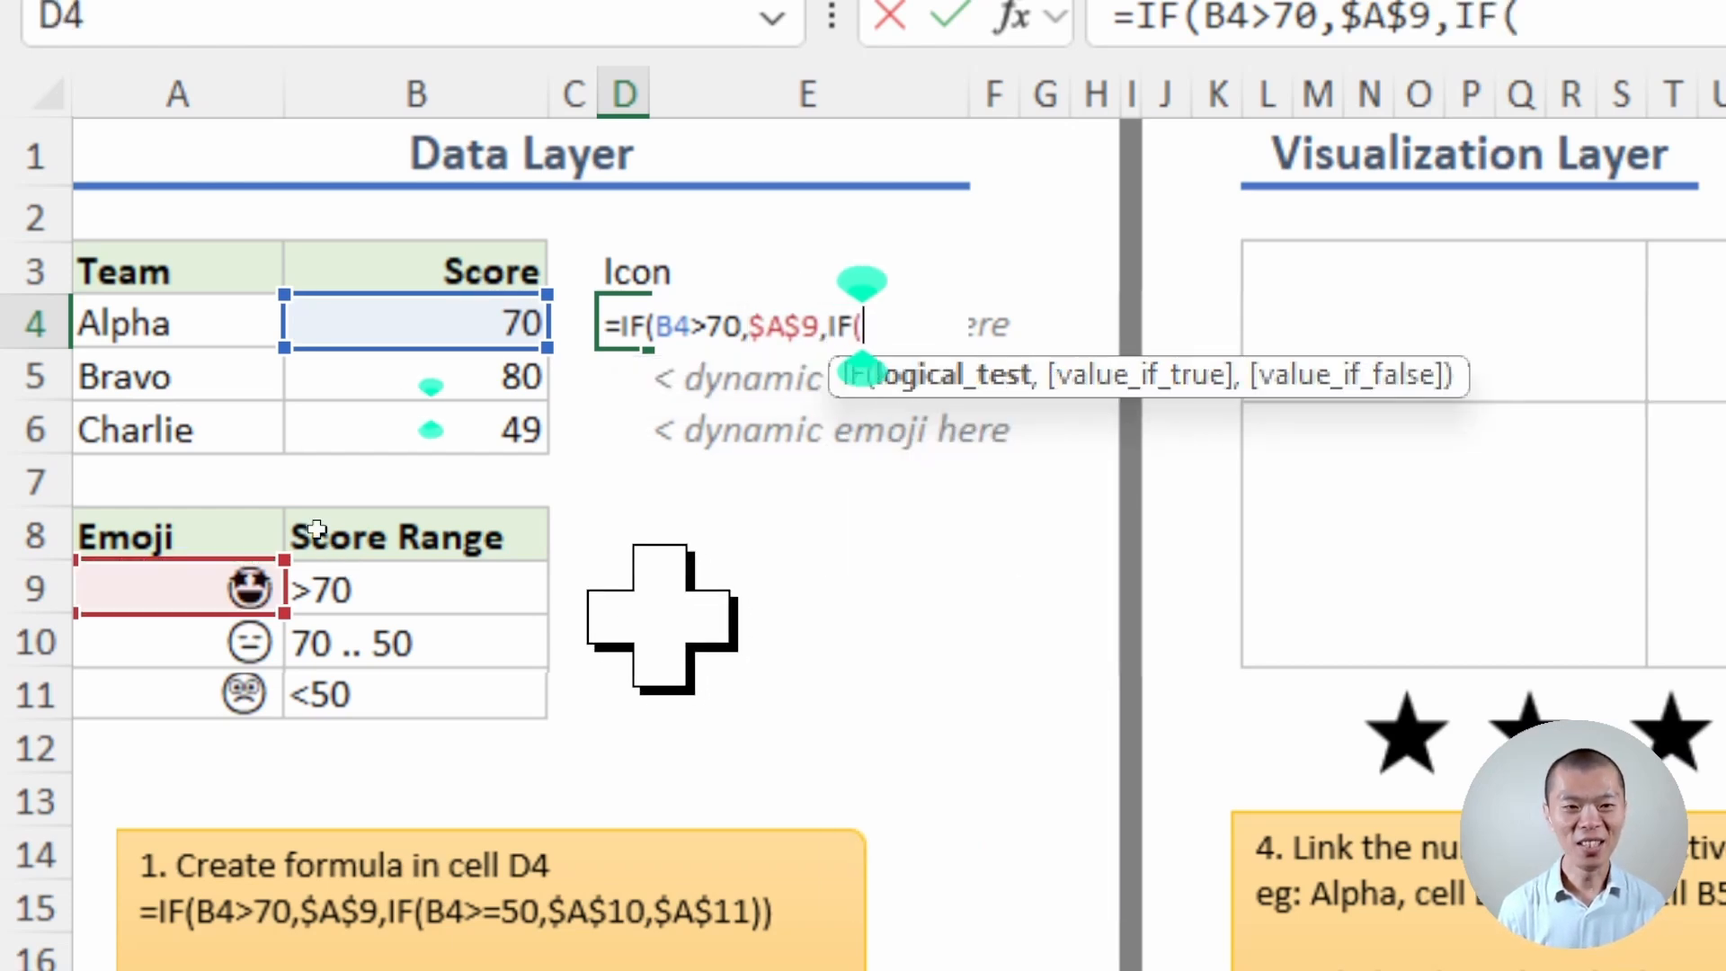
pyautogui.click(432, 326)
pyautogui.write('>=')
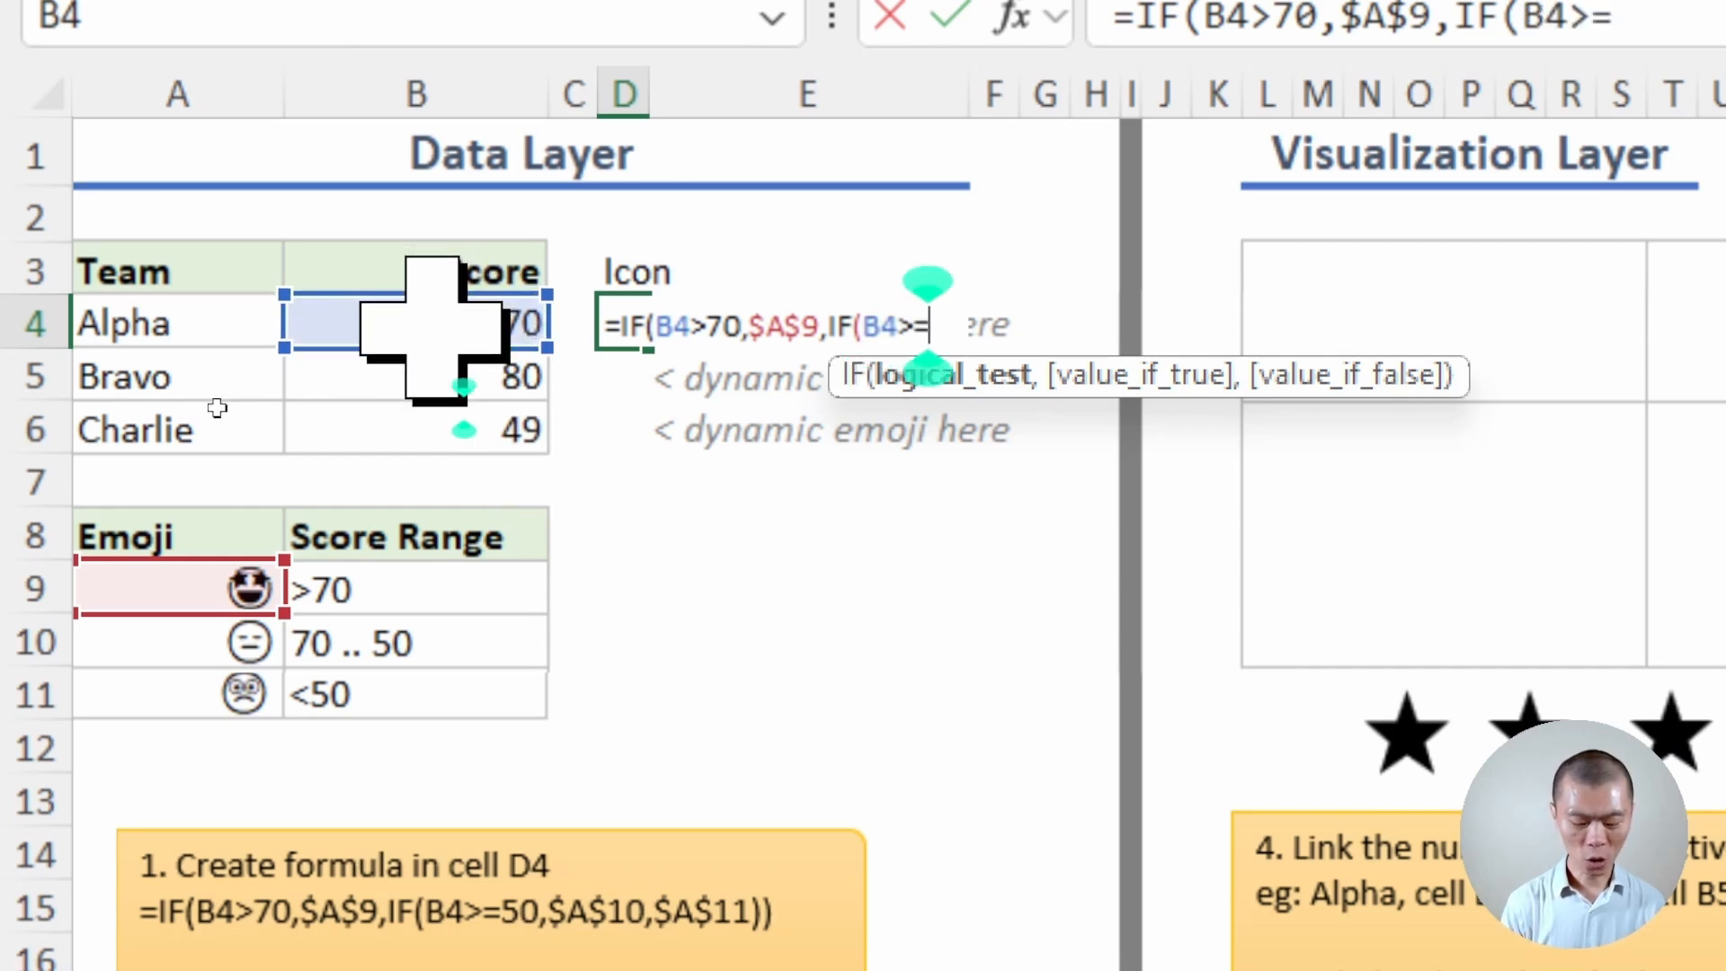
pyautogui.write('50')
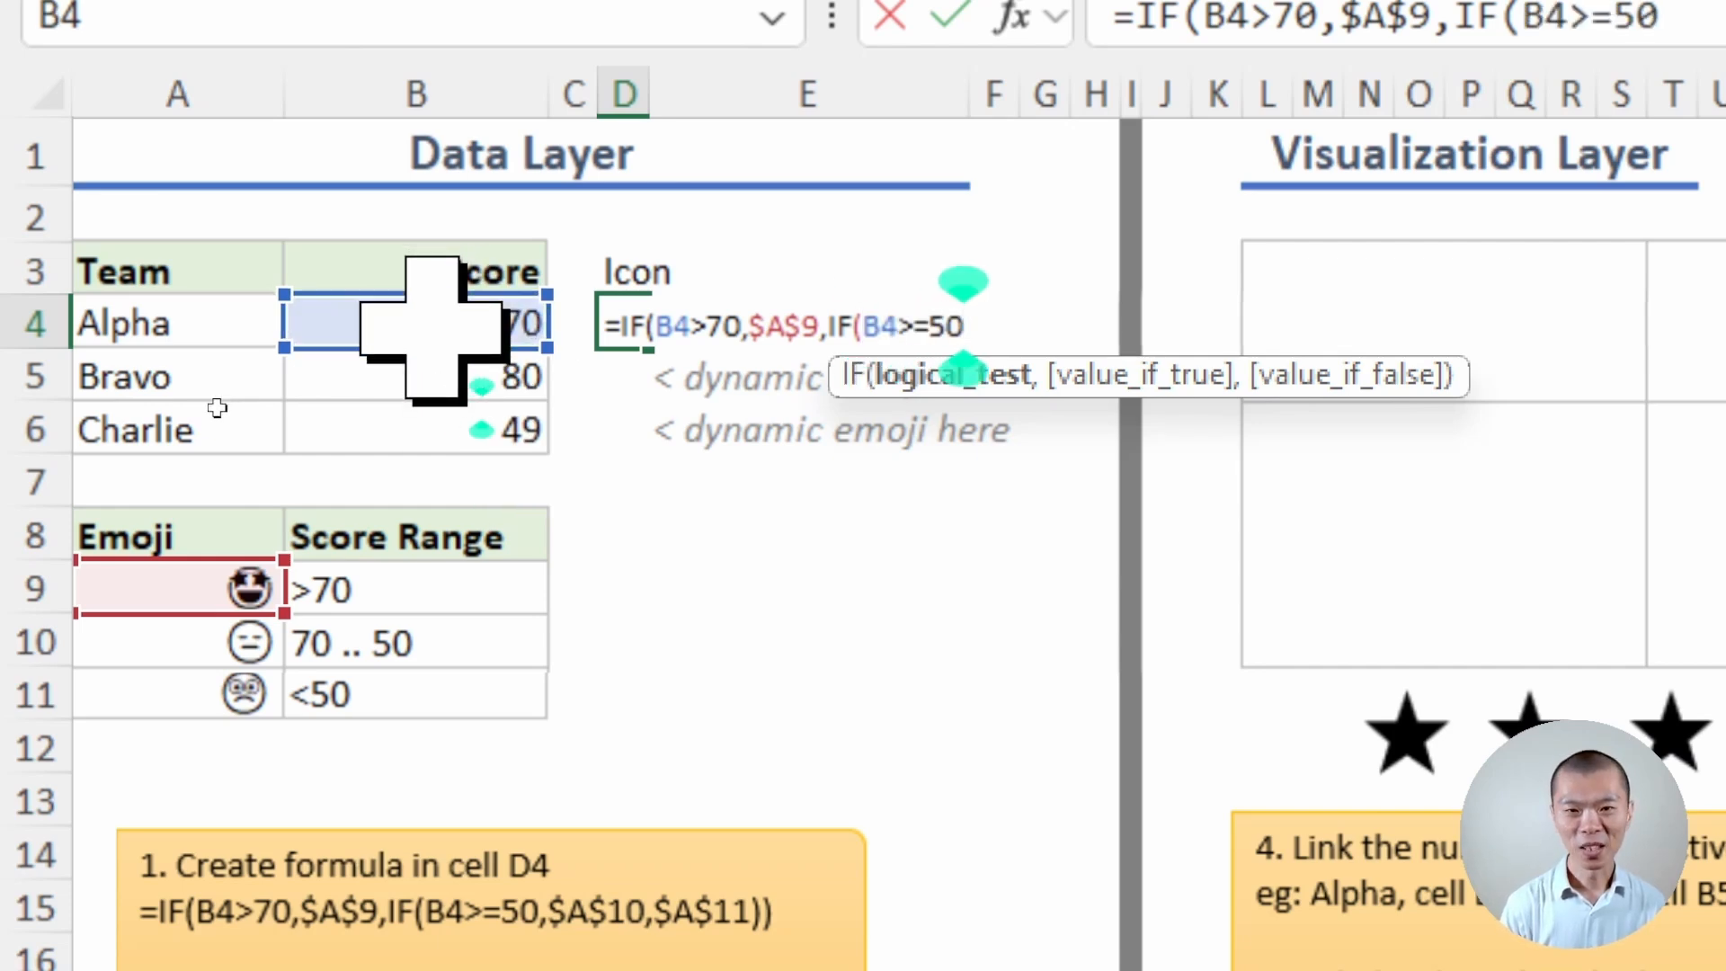
pyautogui.write(',')
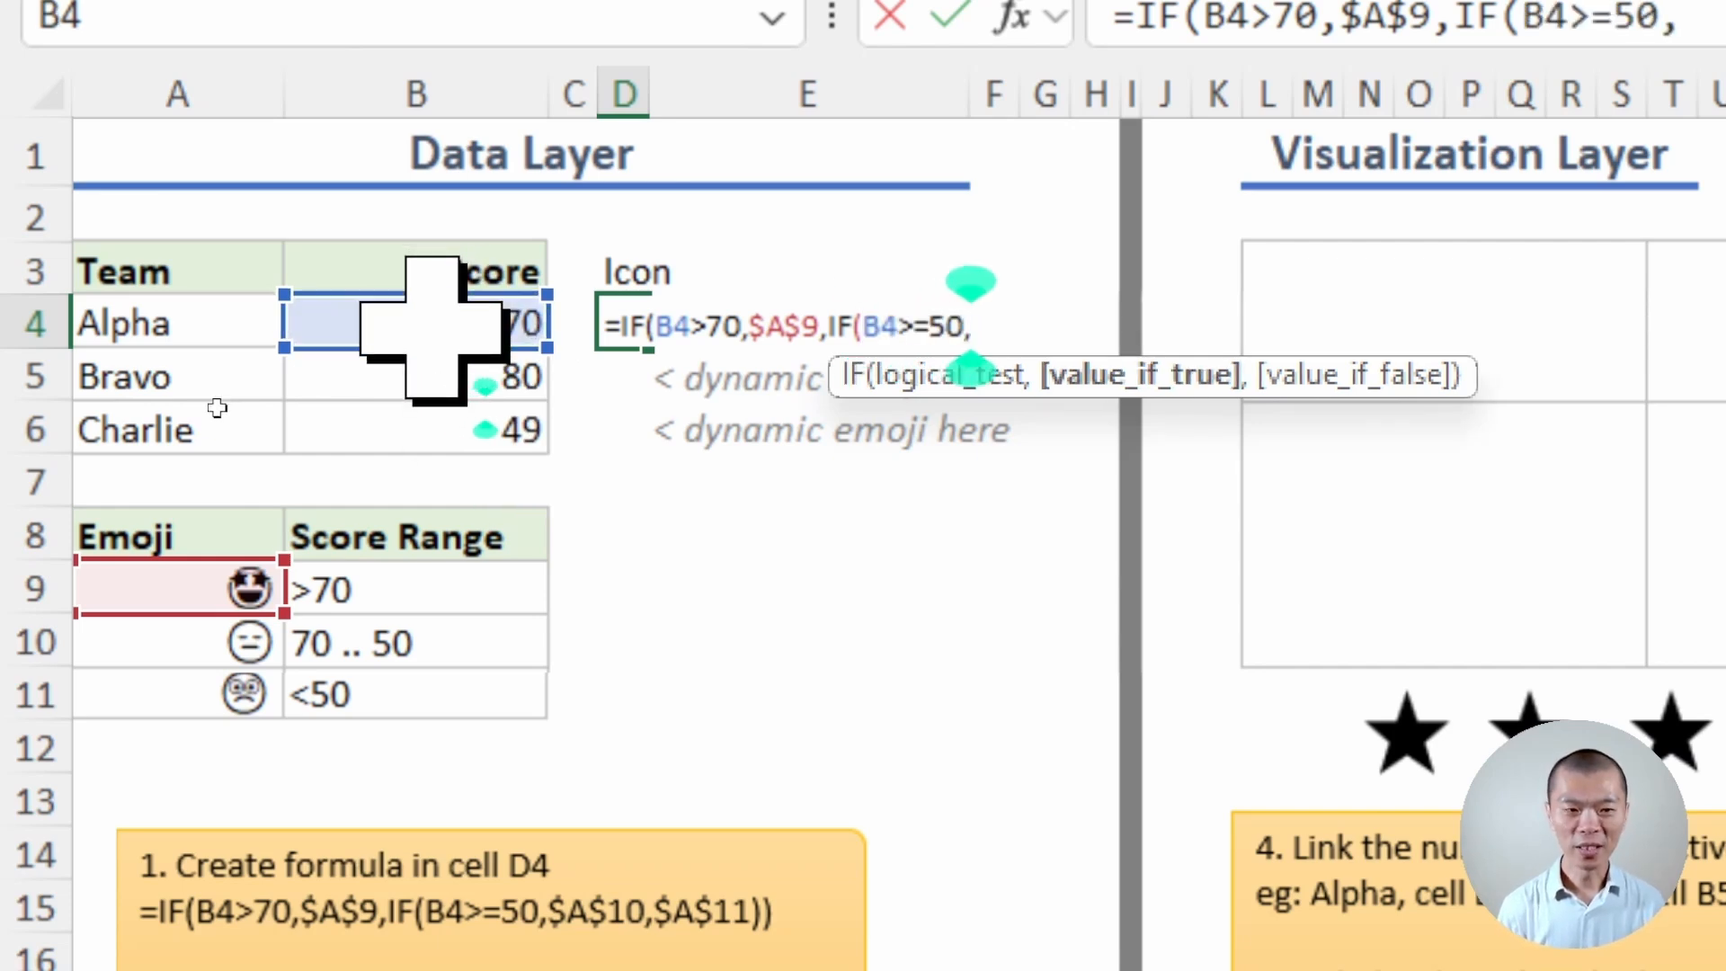
# - Complete the nested IF in D4 with $A$10 as the true value and $A$11 as the false value
pyautogui.click(144, 640)
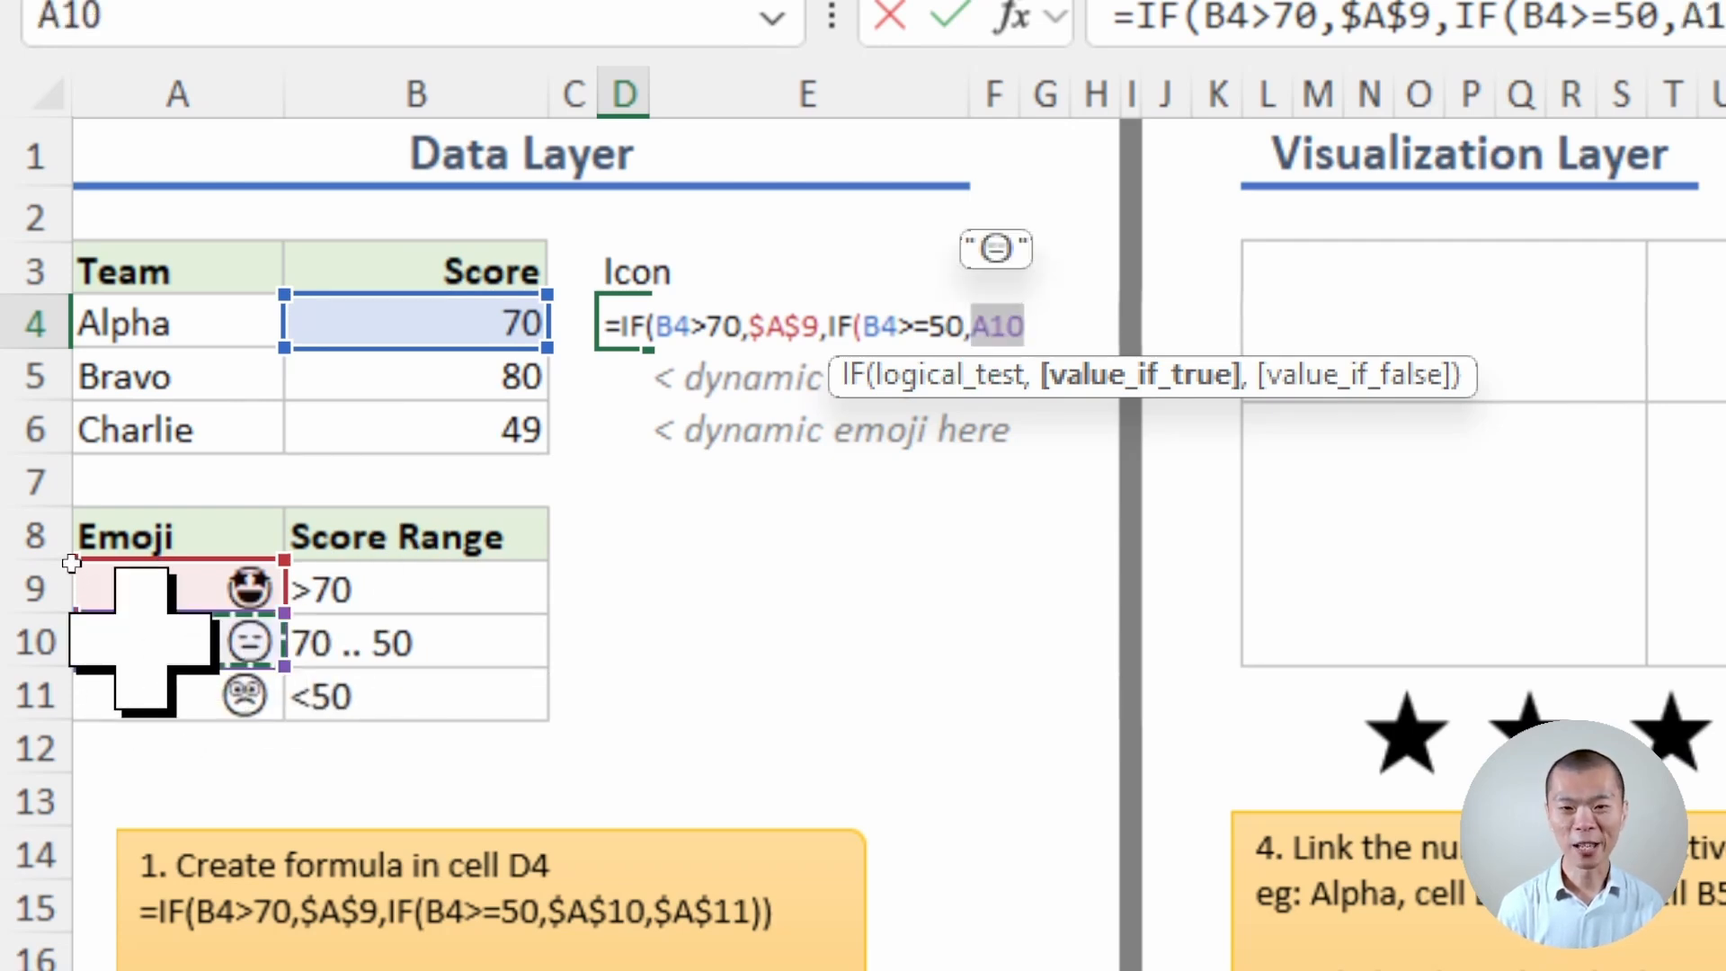
pyautogui.press('F4')
pyautogui.write(',')
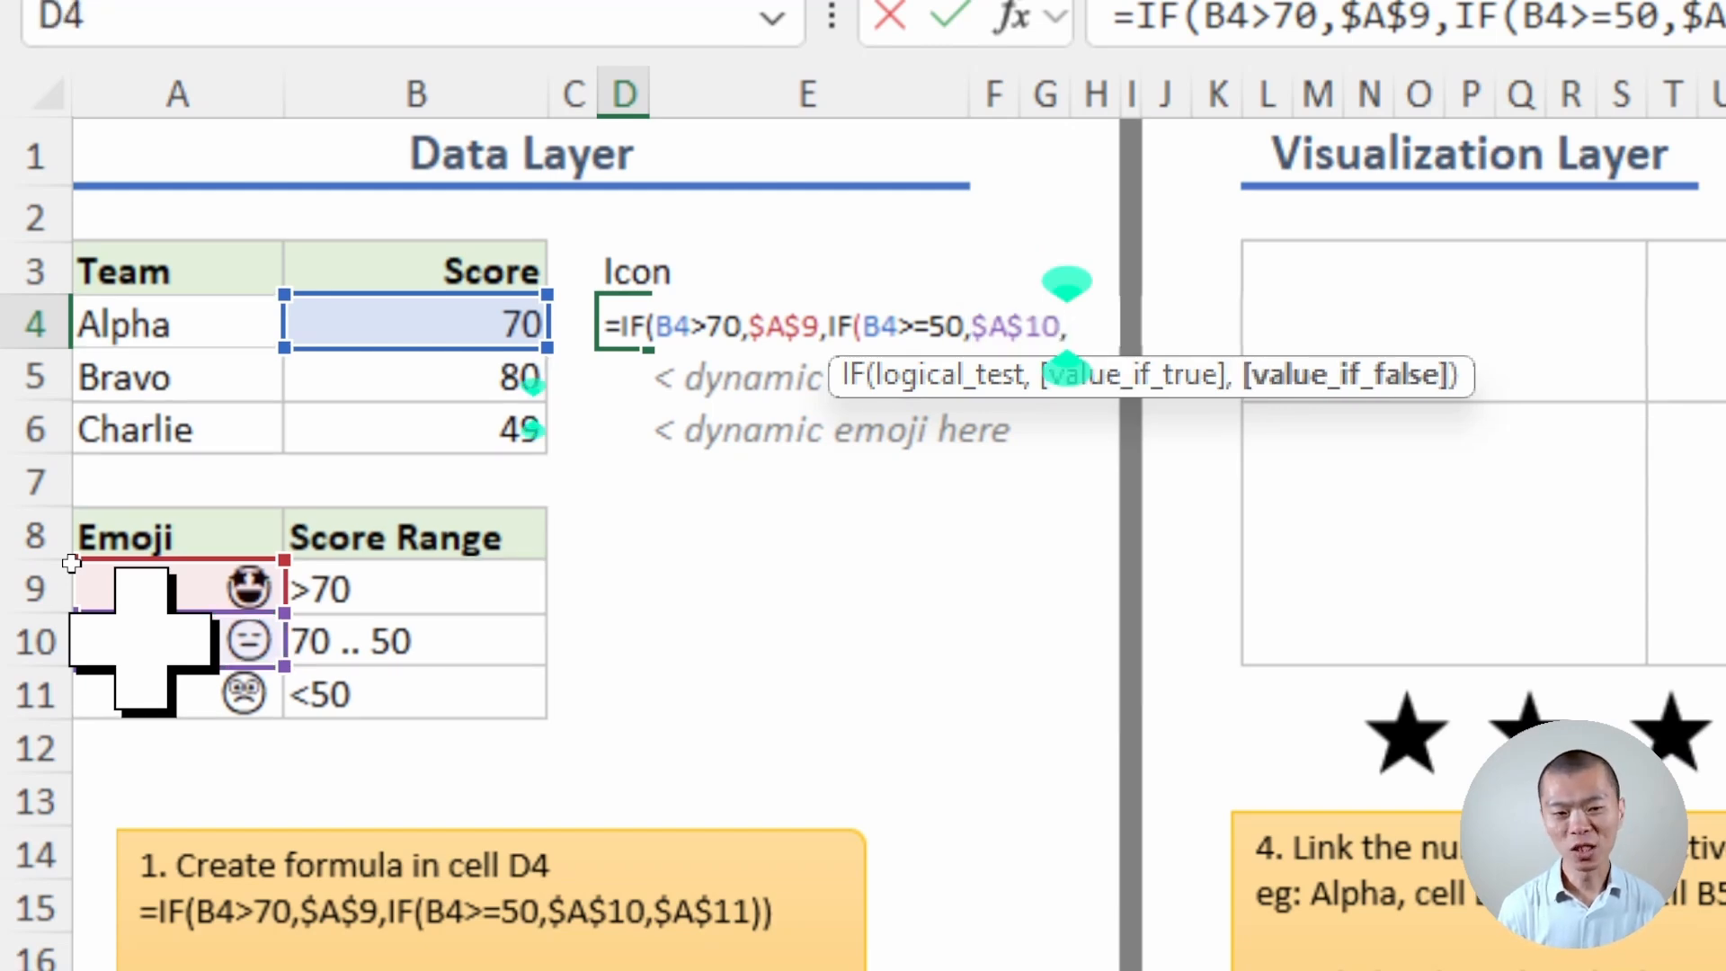
pyautogui.click(166, 696)
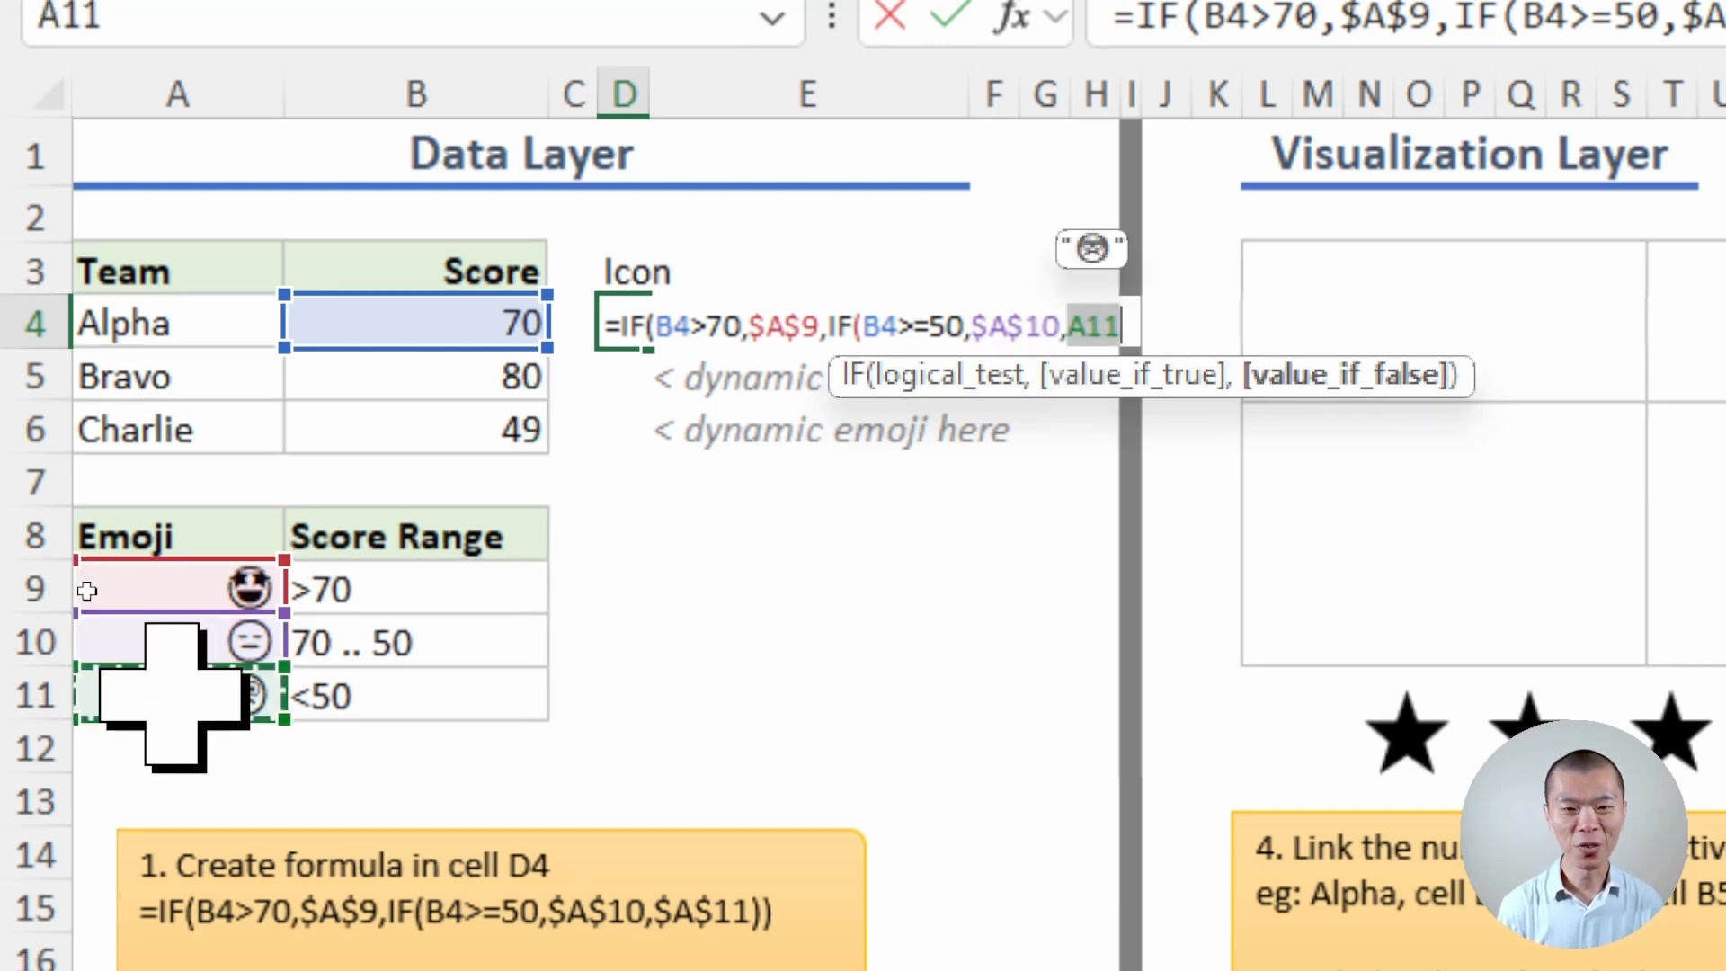
pyautogui.press('F4')
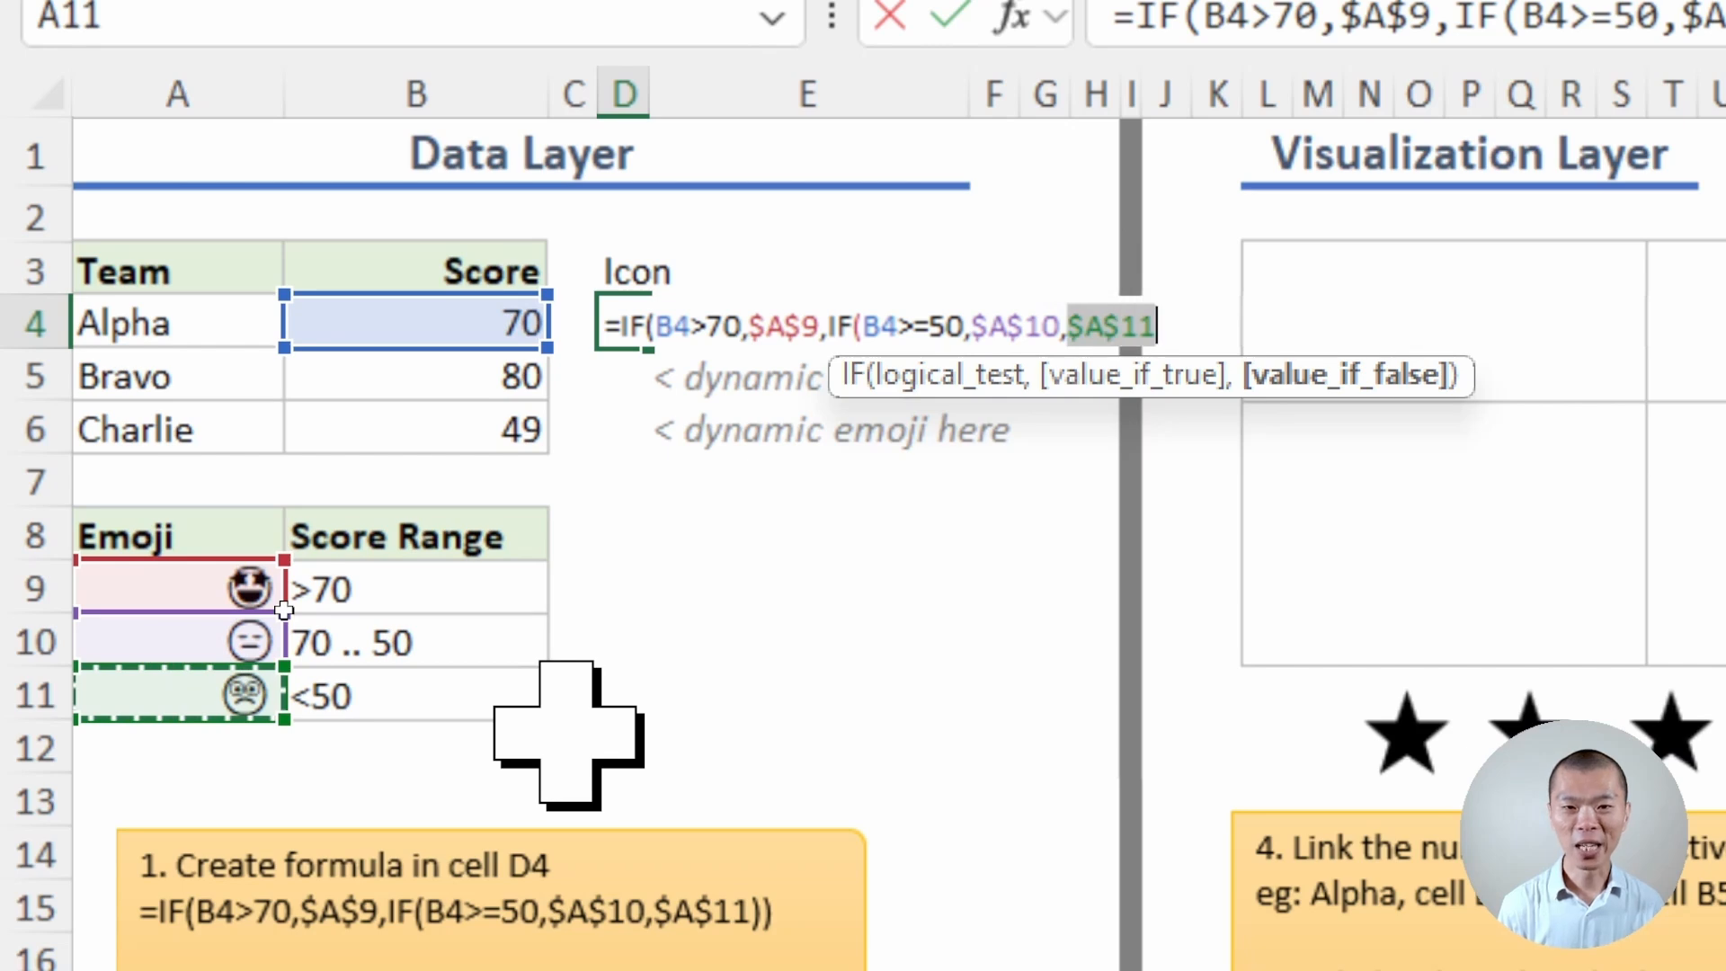
pyautogui.write('))')
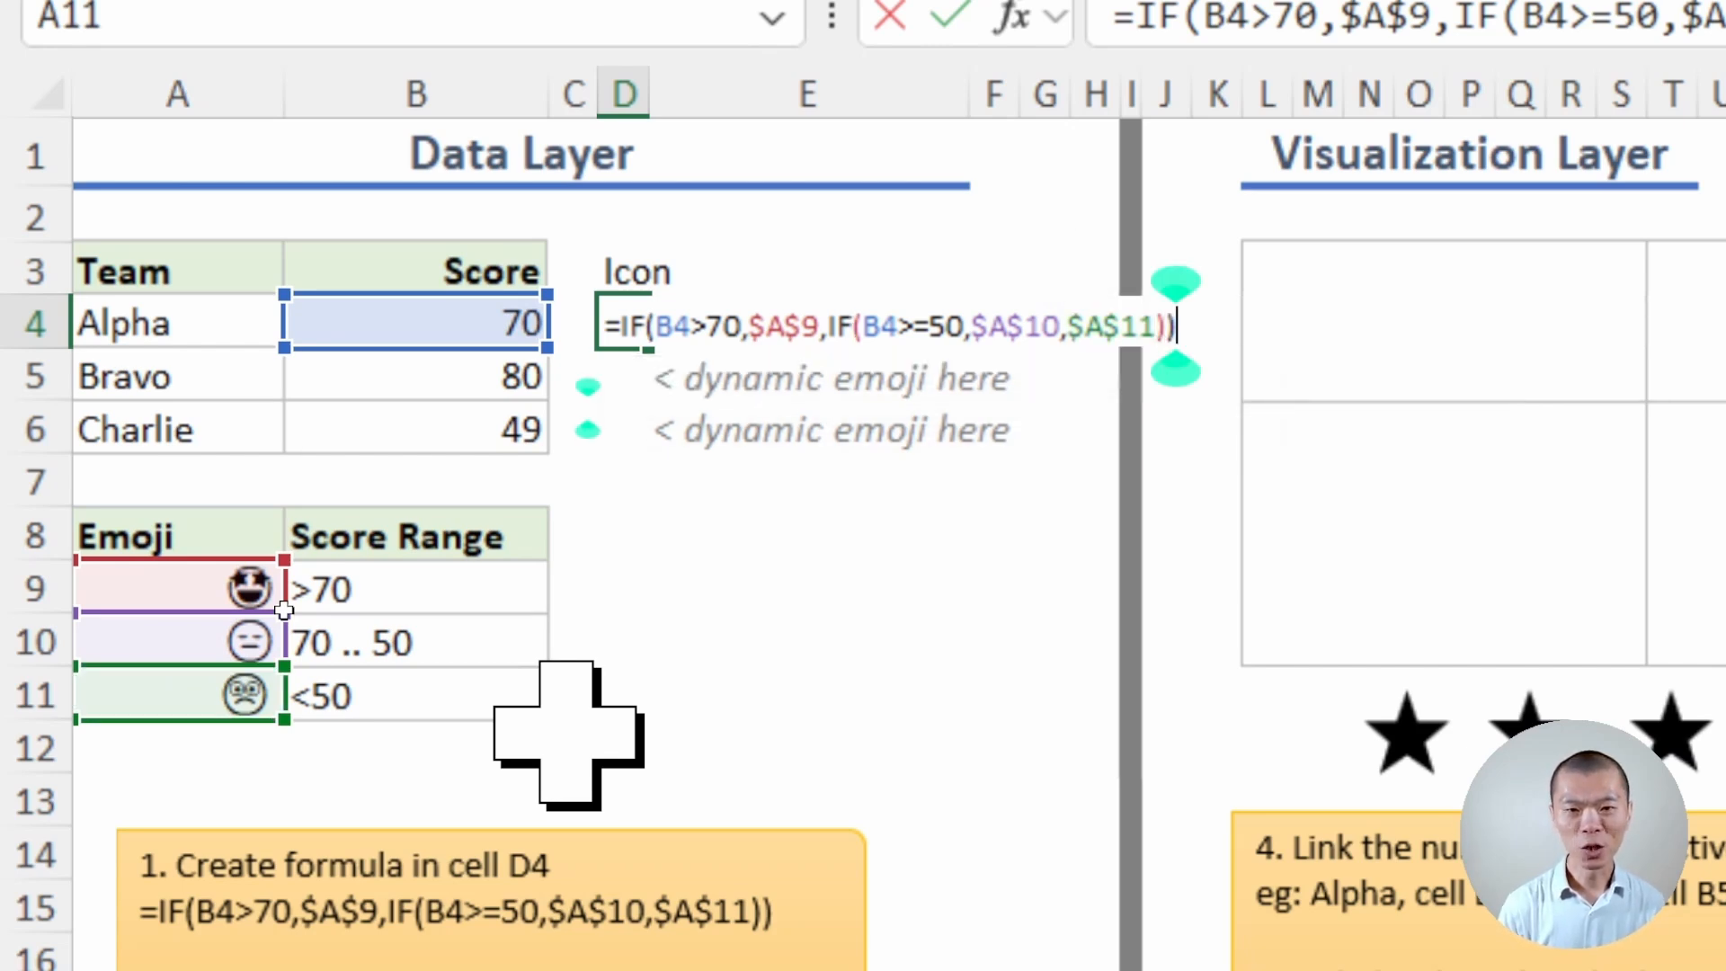
pyautogui.hotkey('ctrl', 'Return')
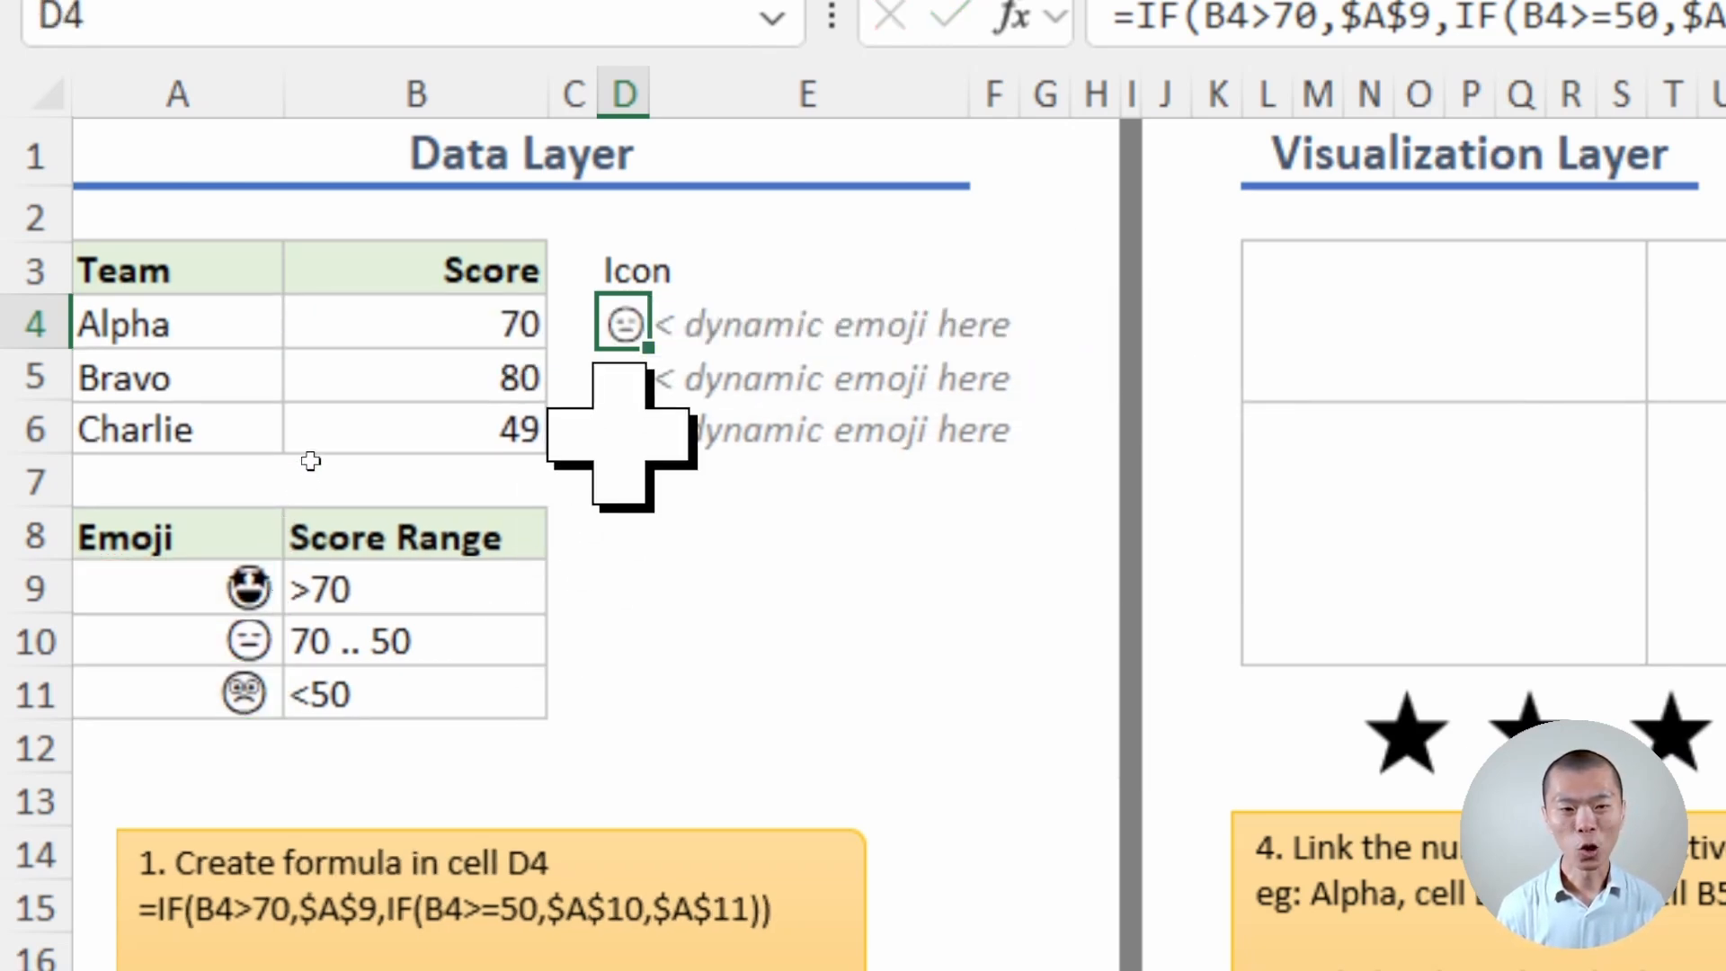
# - Fill the D4 emoji formula down through cell D6 for the Bravo and Charlie rows
pyautogui.moveTo(625, 338); pyautogui.dragTo(729, 530)
pyautogui.hotkey('ctrl', 'd')
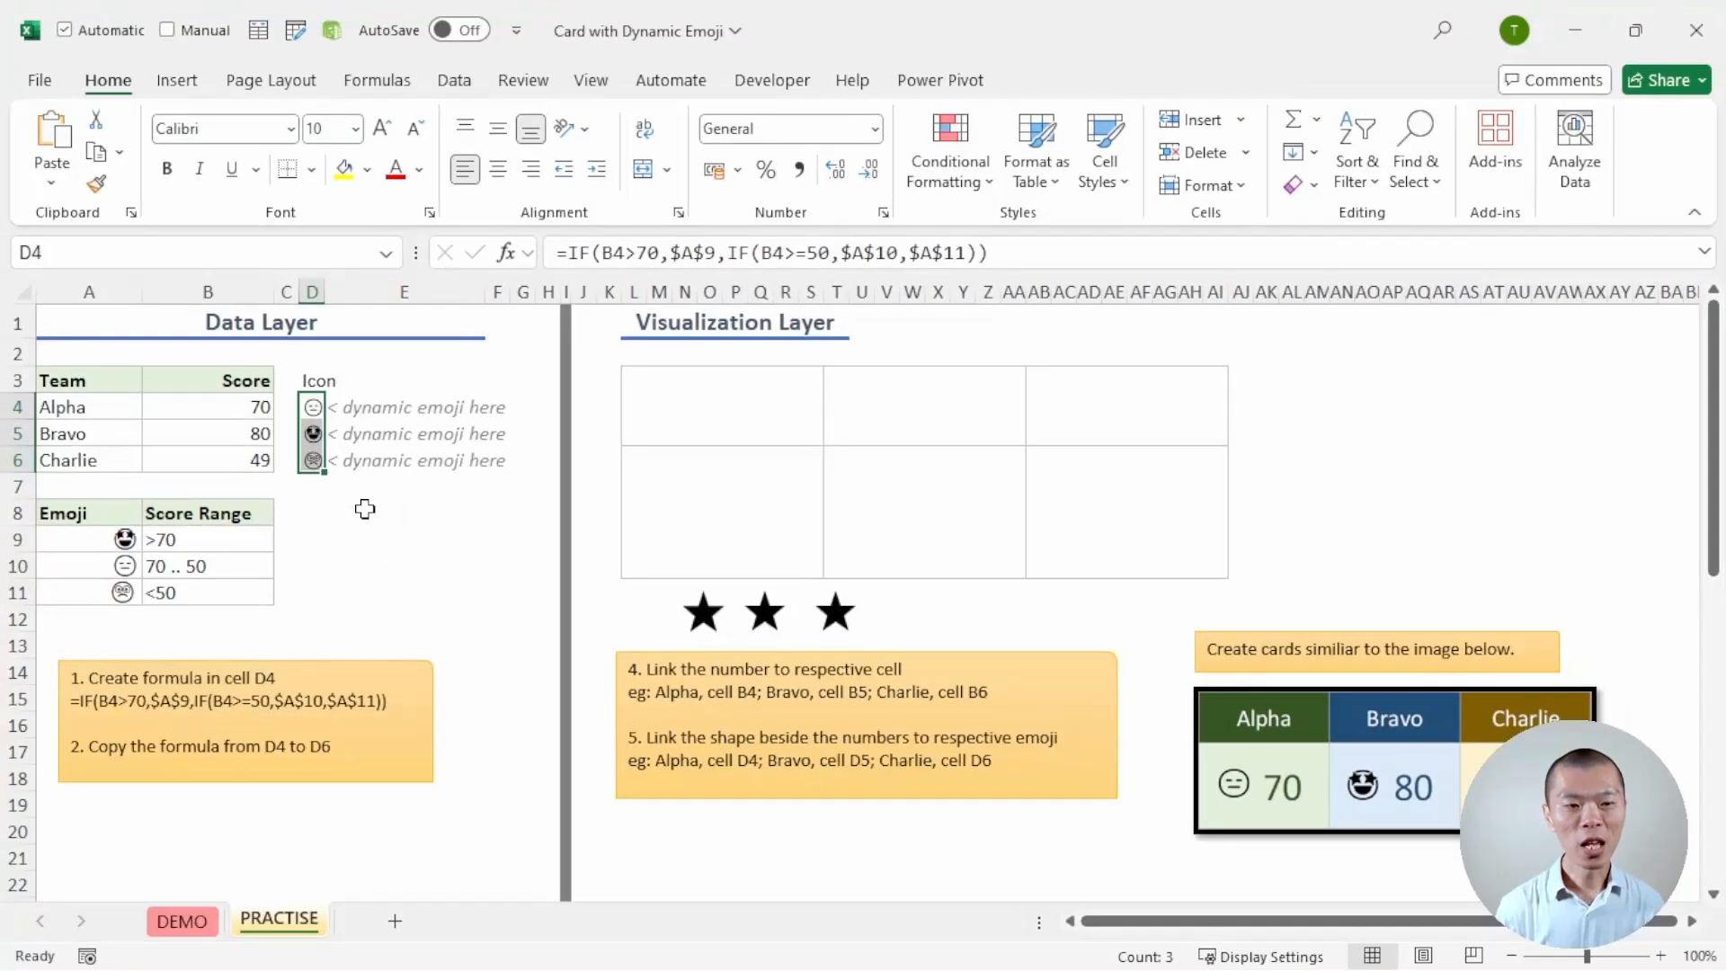
# - Merge and center the first card's header range L3:S5 and its score range L6:S10 as two separate cells
pyautogui.click(635, 380)
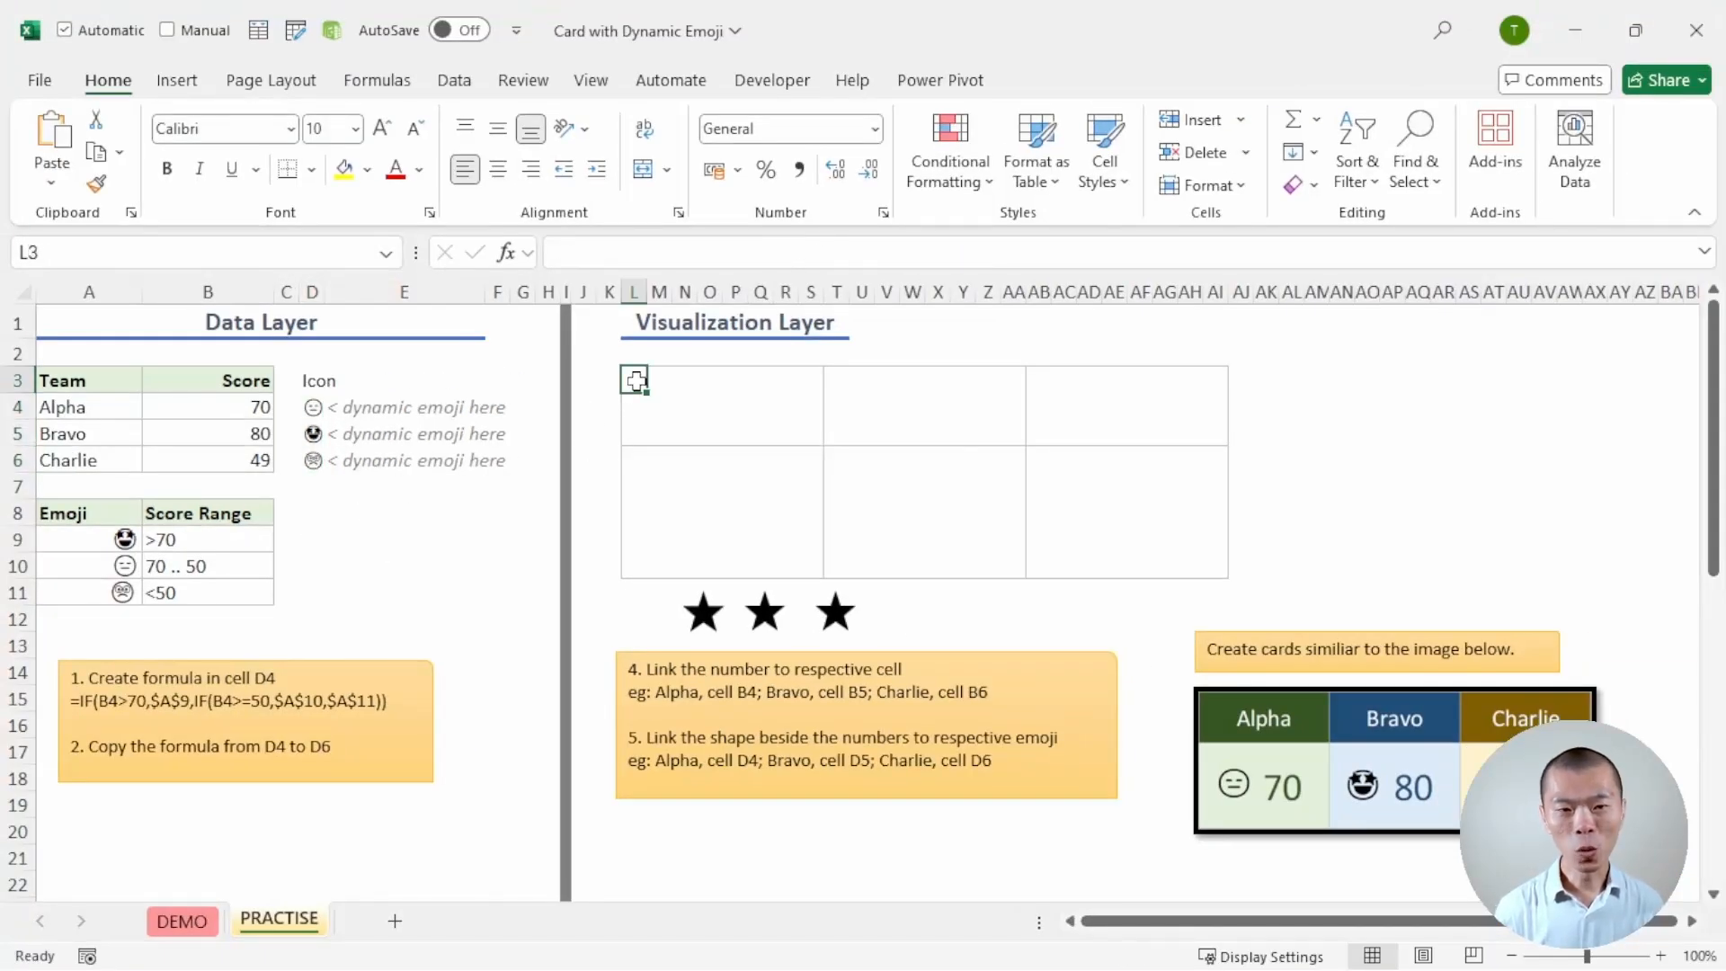
pyautogui.keyDown('shift'); pyautogui.click(803, 434); pyautogui.keyUp('shift')
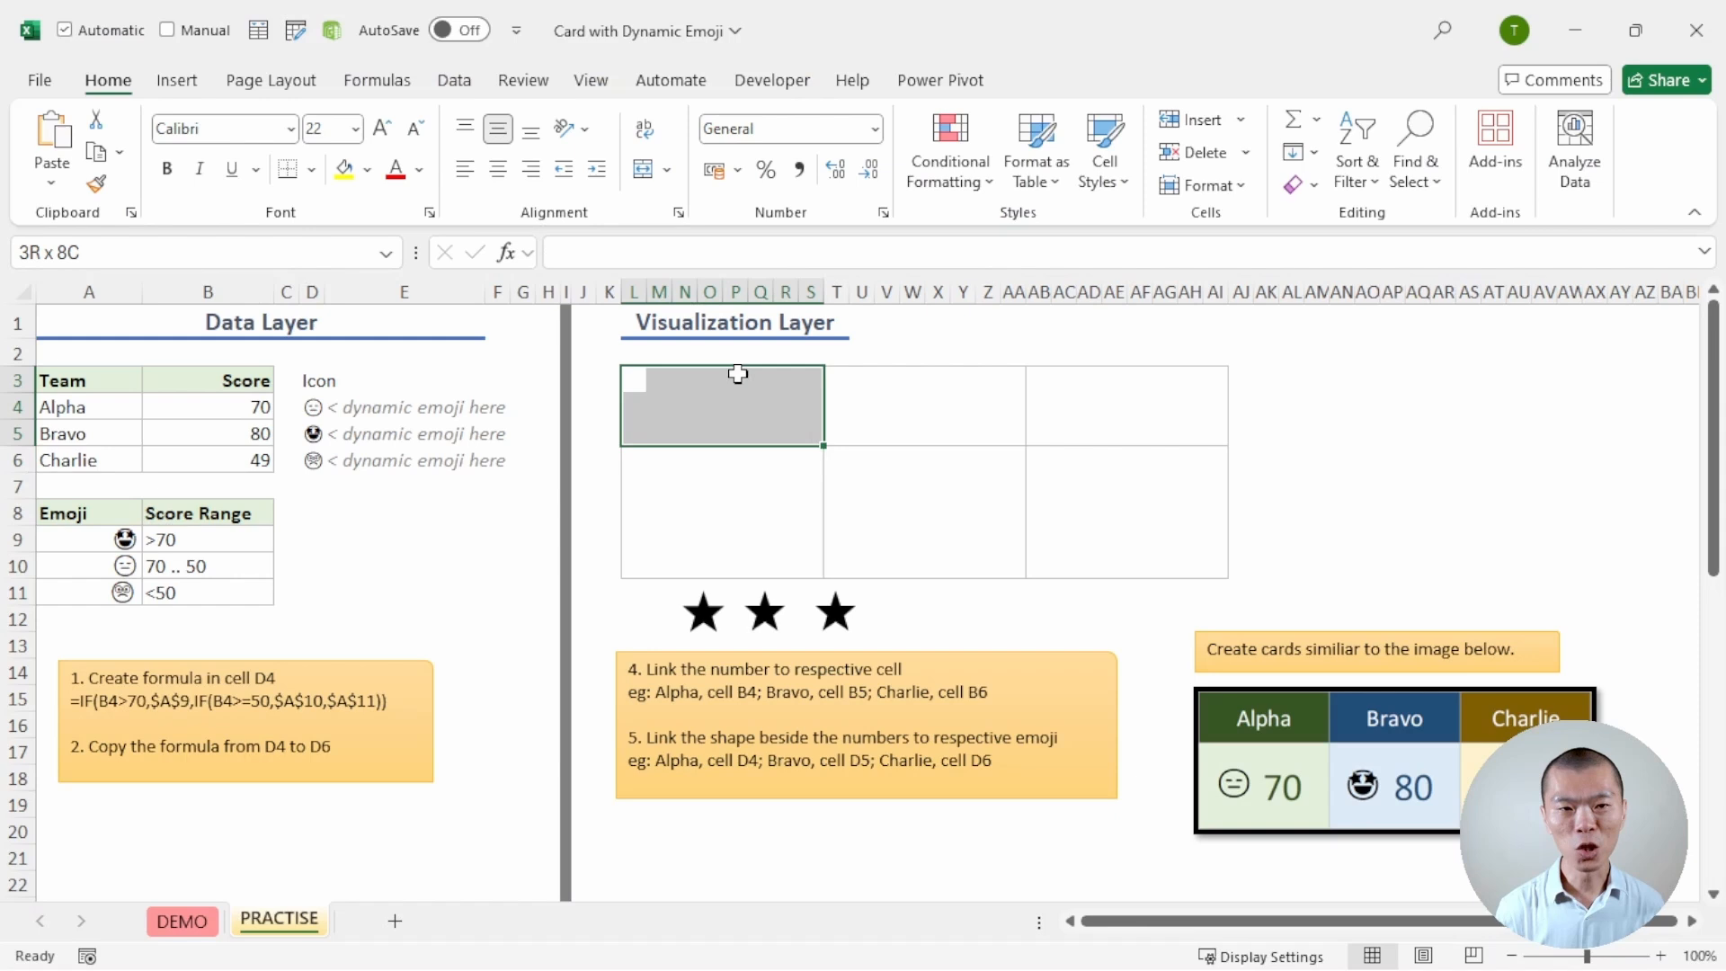
pyautogui.click(644, 170)
pyautogui.moveTo(641, 457); pyautogui.dragTo(809, 564)
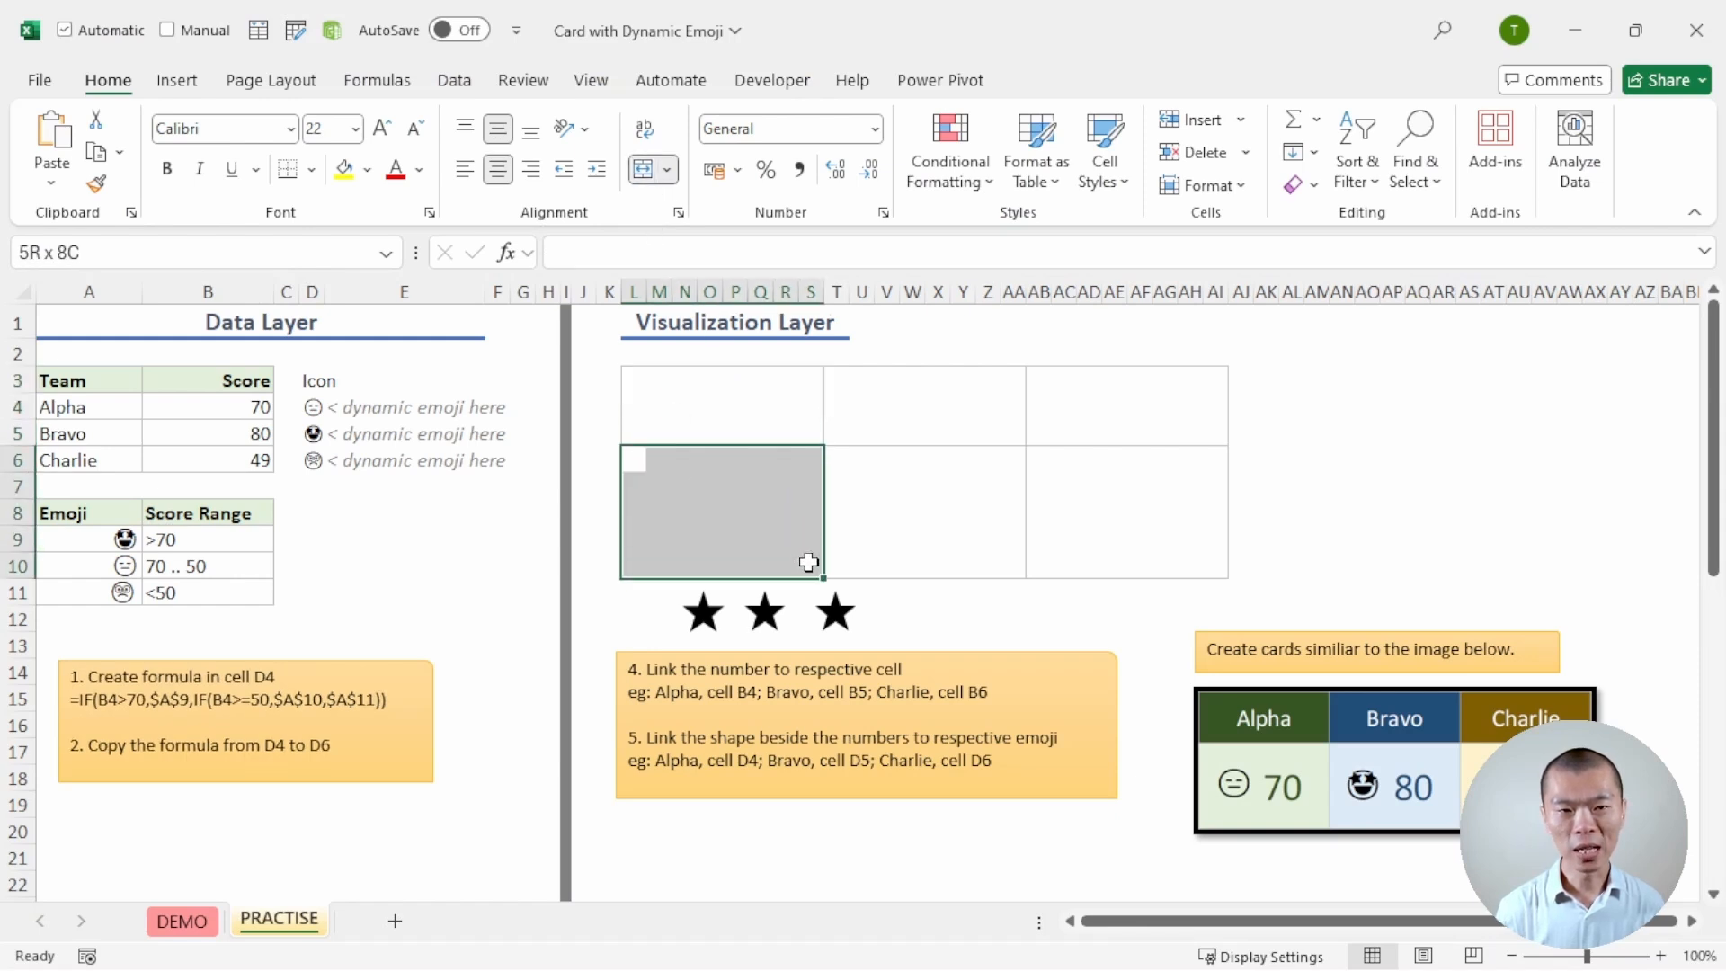
pyautogui.click(638, 170)
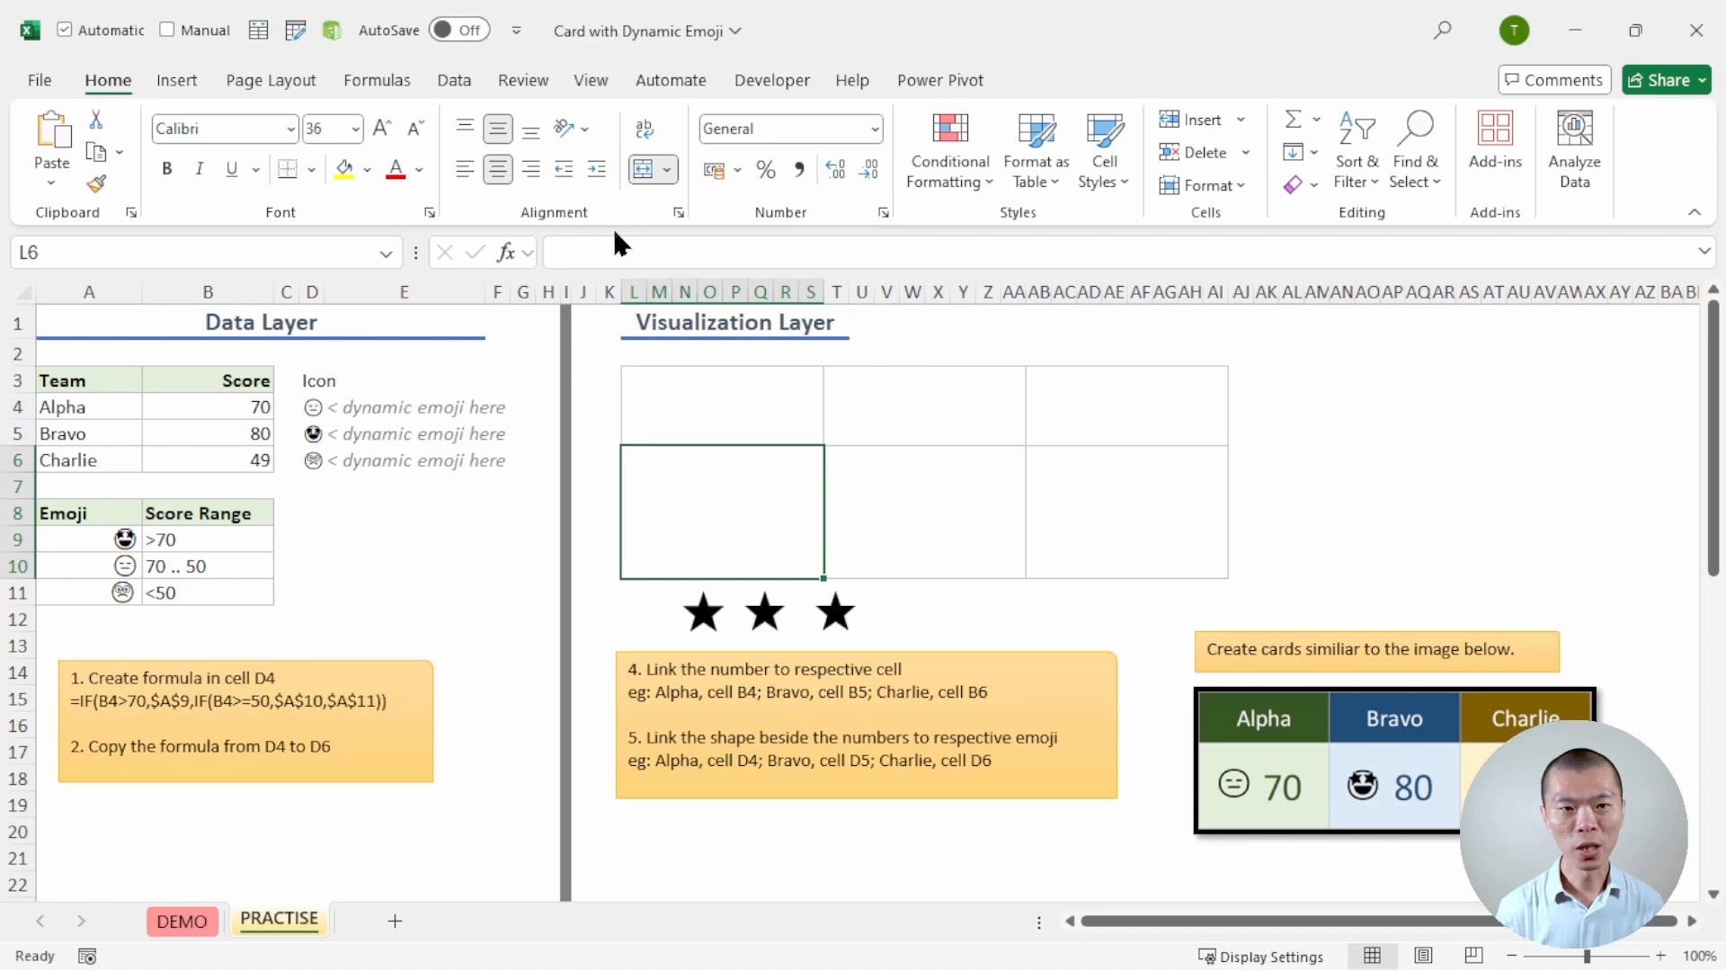
# - Copy the merged header and score cells of the first card to the second card at T3 and the third card at AB3
pyautogui.moveTo(732, 386); pyautogui.dragTo(714, 500)
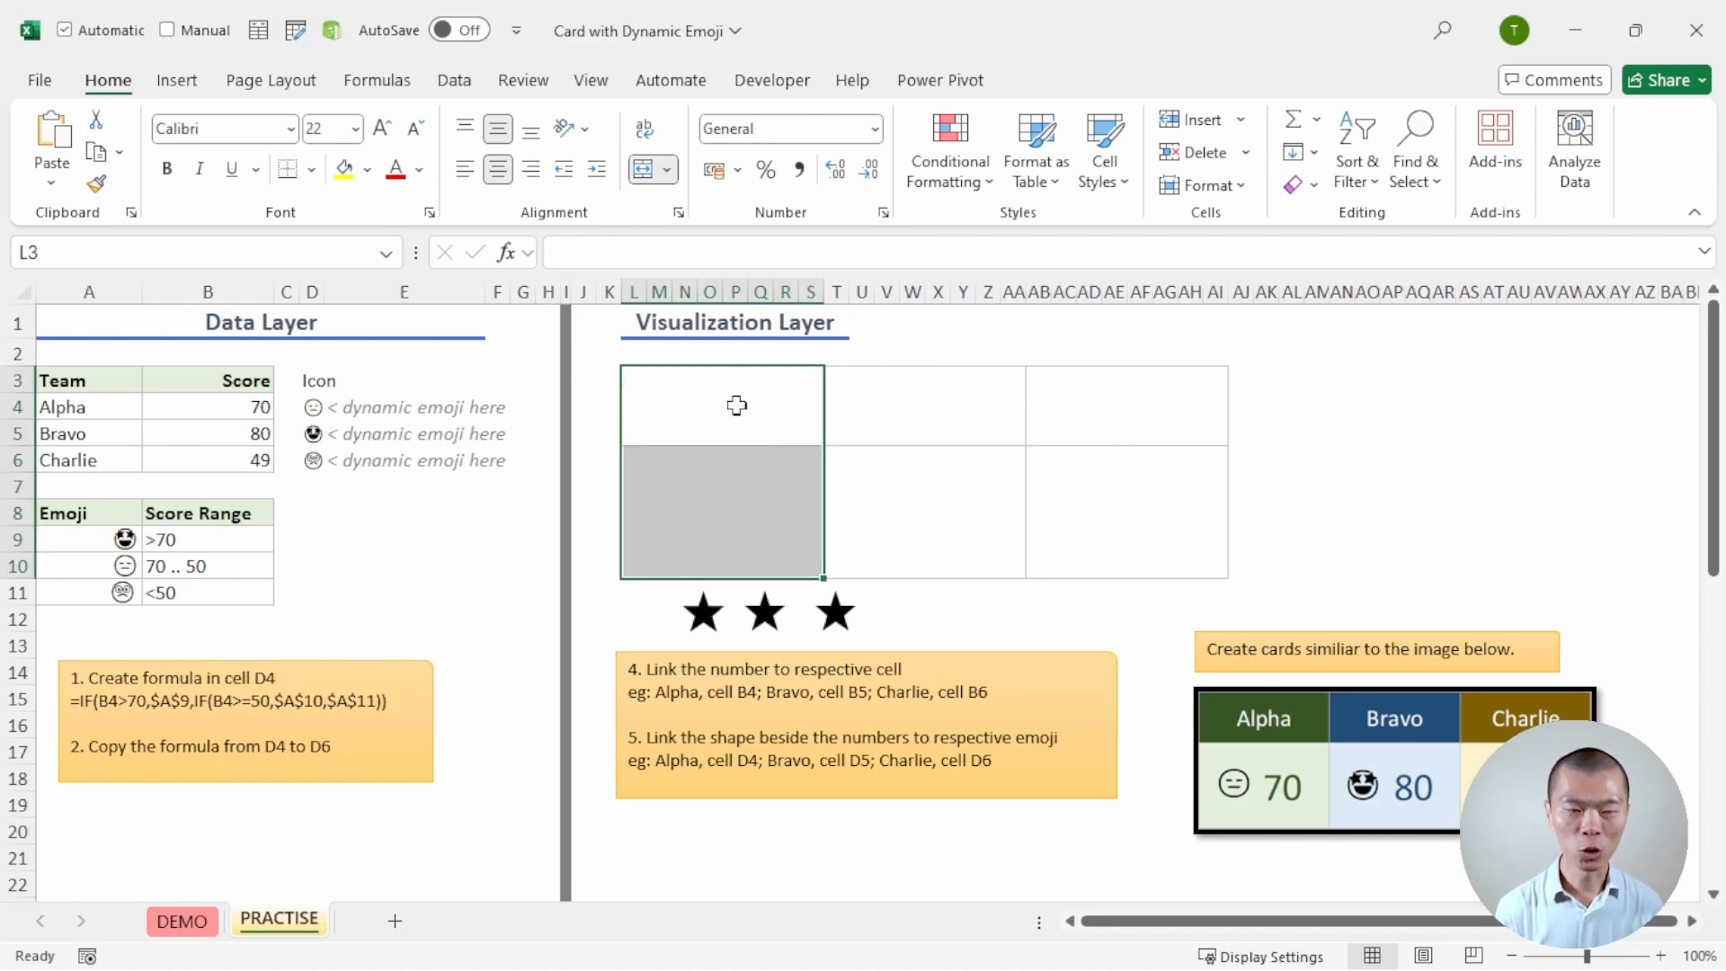
pyautogui.hotkey('ctrl', 'c')
pyautogui.click(835, 380)
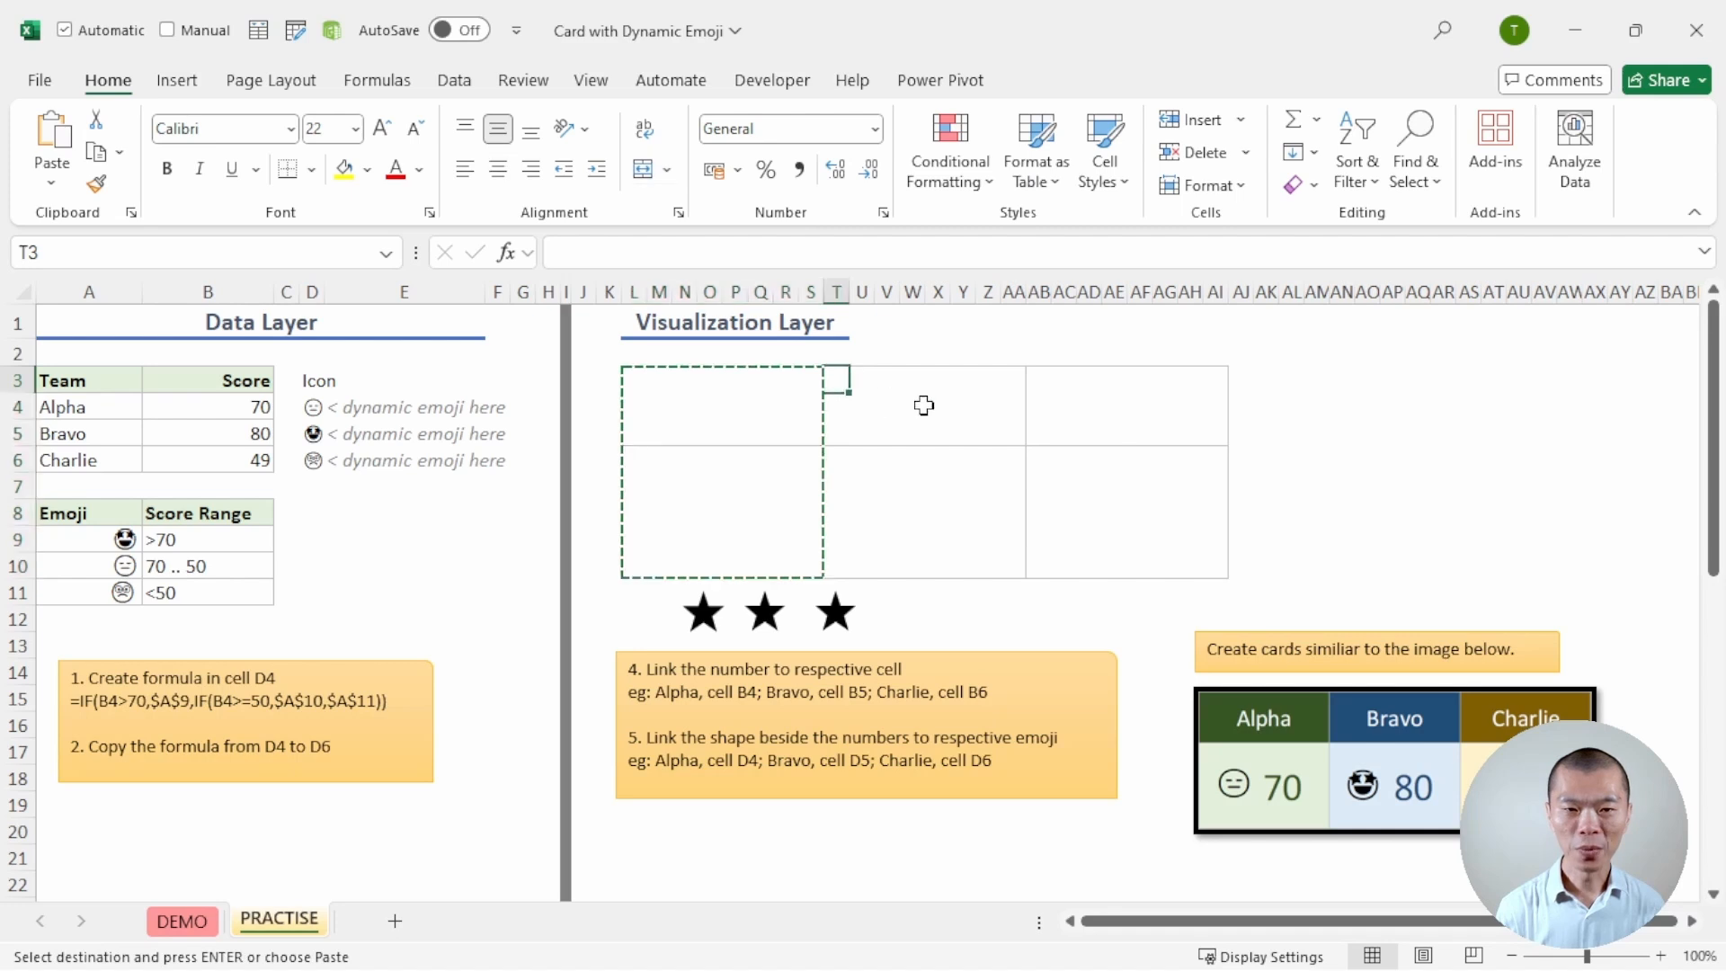
pyautogui.hotkey('ctrl', 'v')
pyautogui.click(1113, 470)
pyautogui.hotkey('ctrl', 'v')
pyautogui.press('Escape')
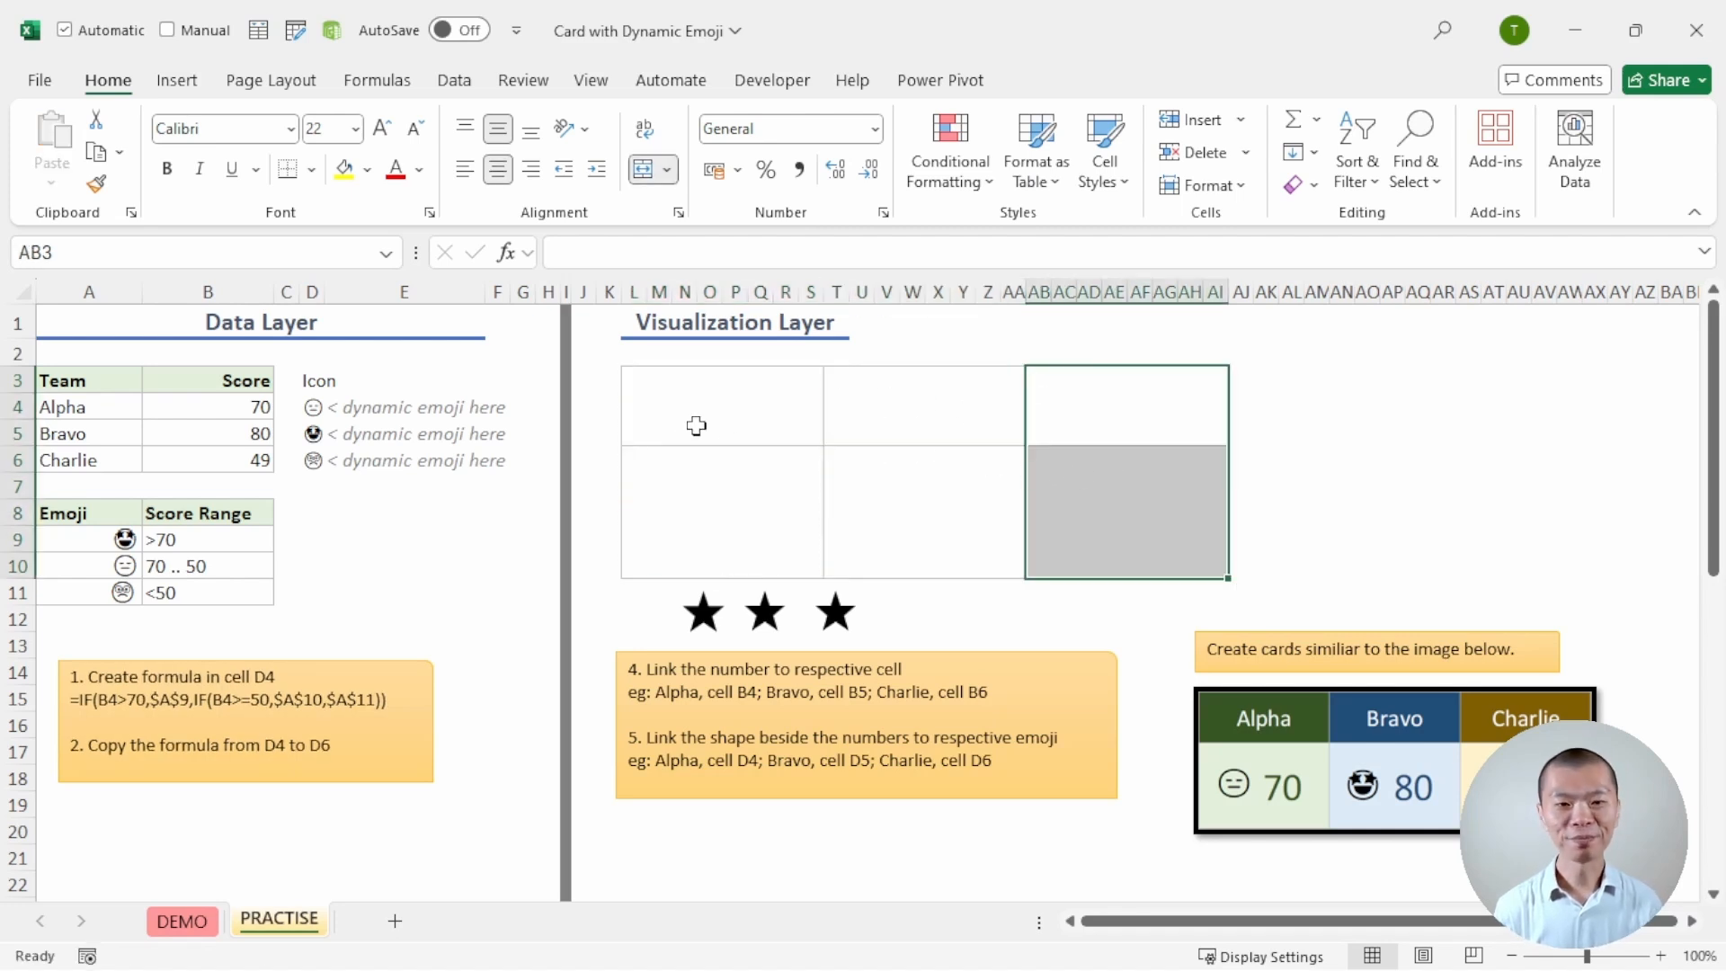
# - Link the first card to Alpha's data with =A4 in header cell L3 and =B4 in score cell L6
pyautogui.click(690, 425)
pyautogui.write('=')
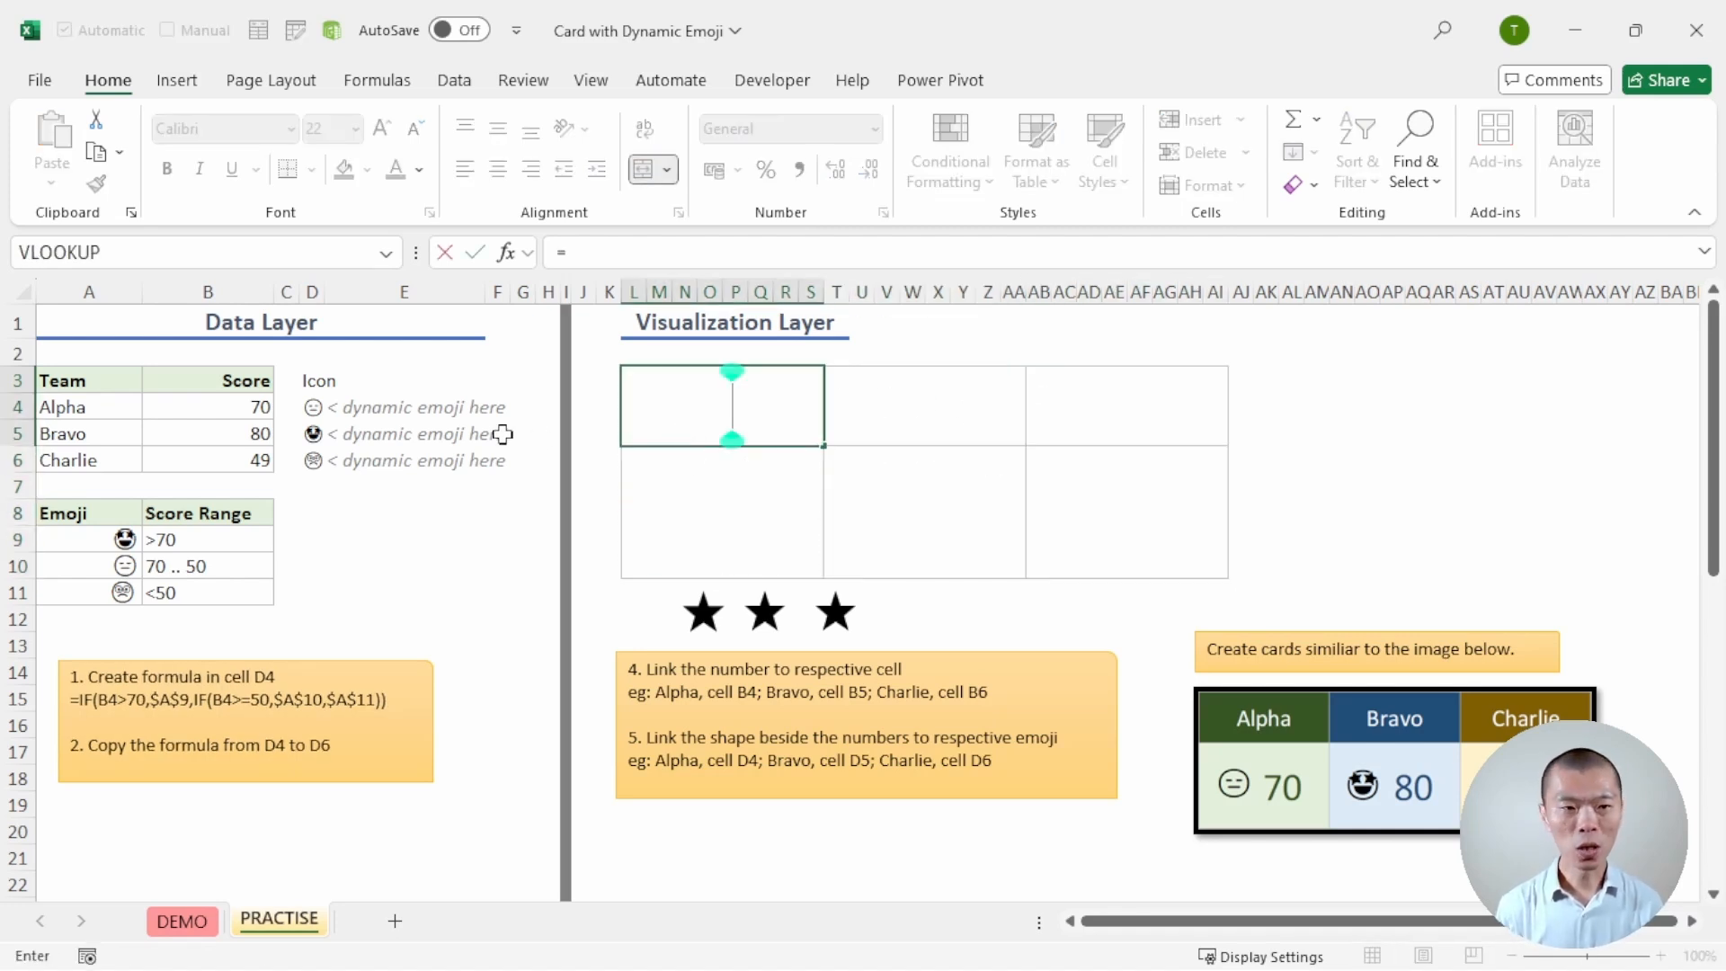
pyautogui.click(67, 410)
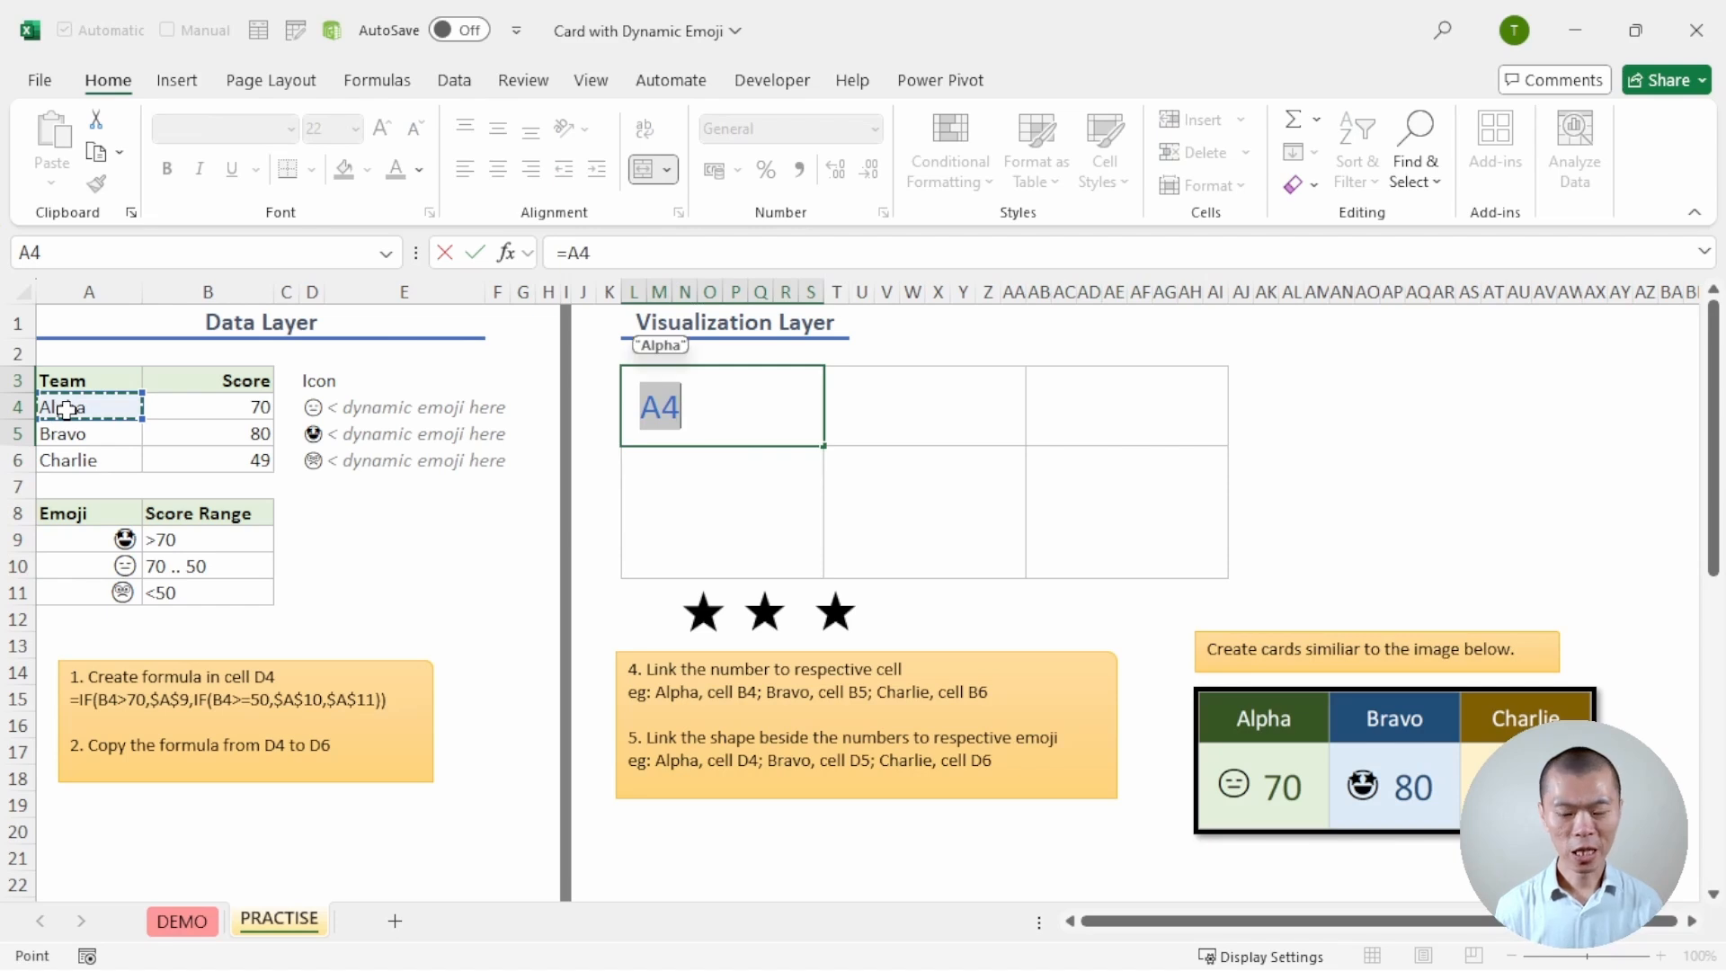
pyautogui.press('Return')
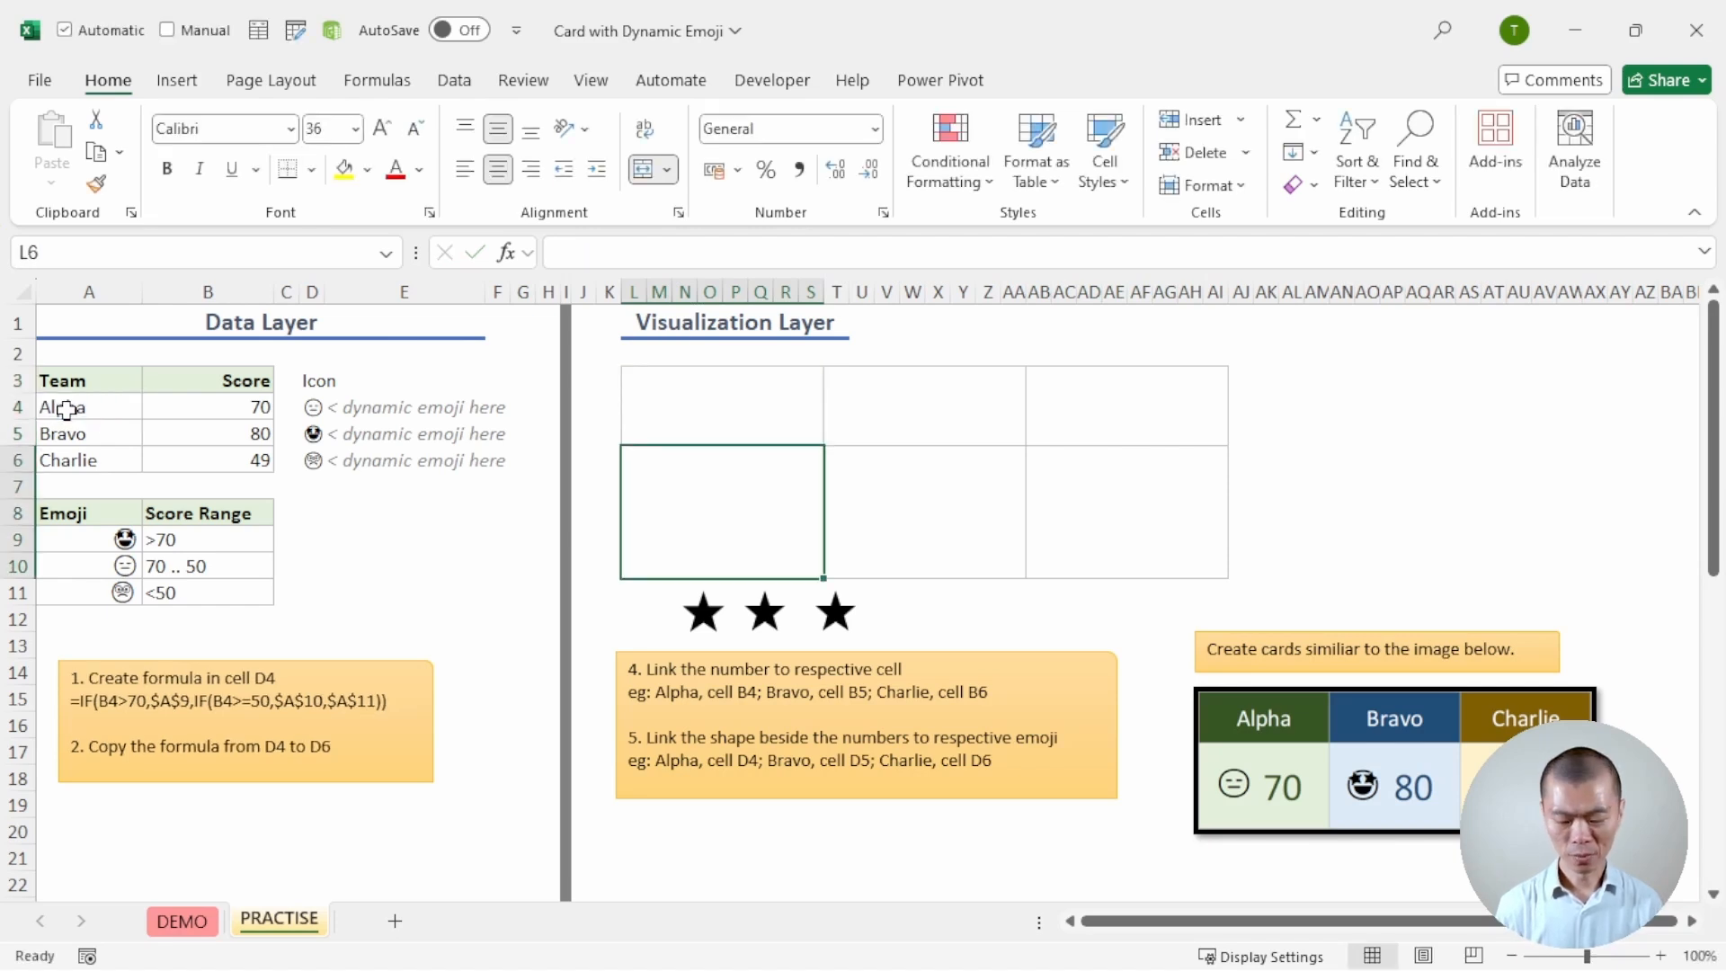
pyautogui.write('=')
pyautogui.click(195, 405)
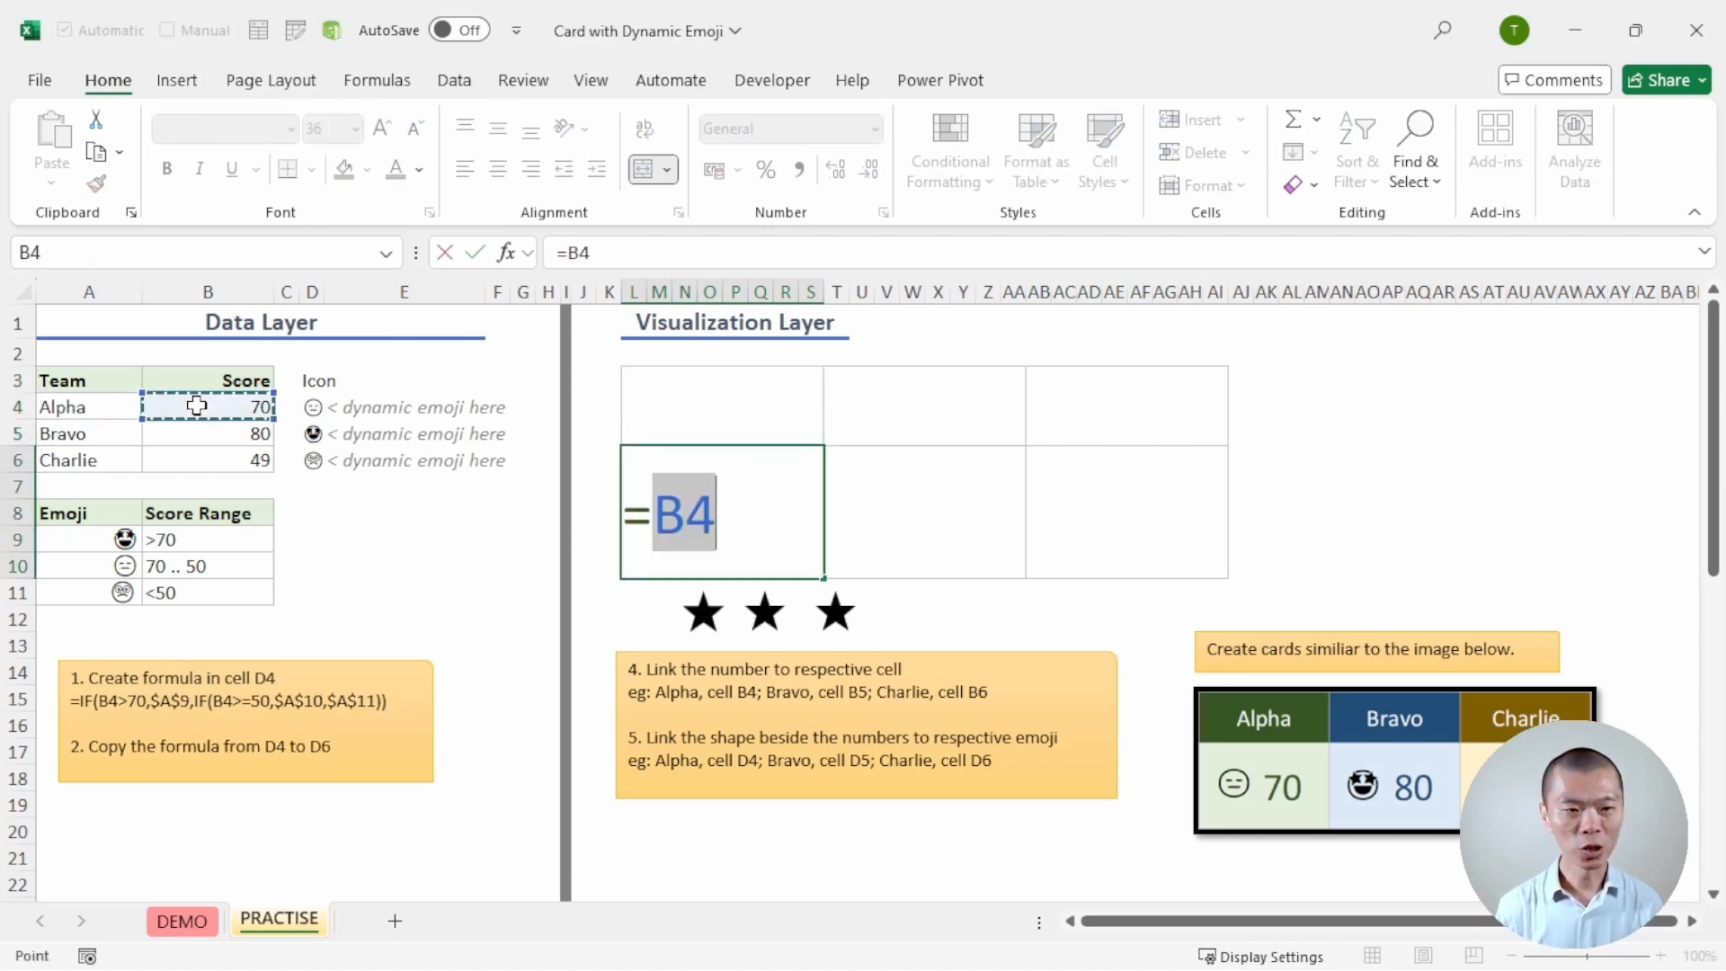
pyautogui.press('Return')
# - Apply a red font color to the three card header cells from L3 across to AB3
pyautogui.click(755, 411)
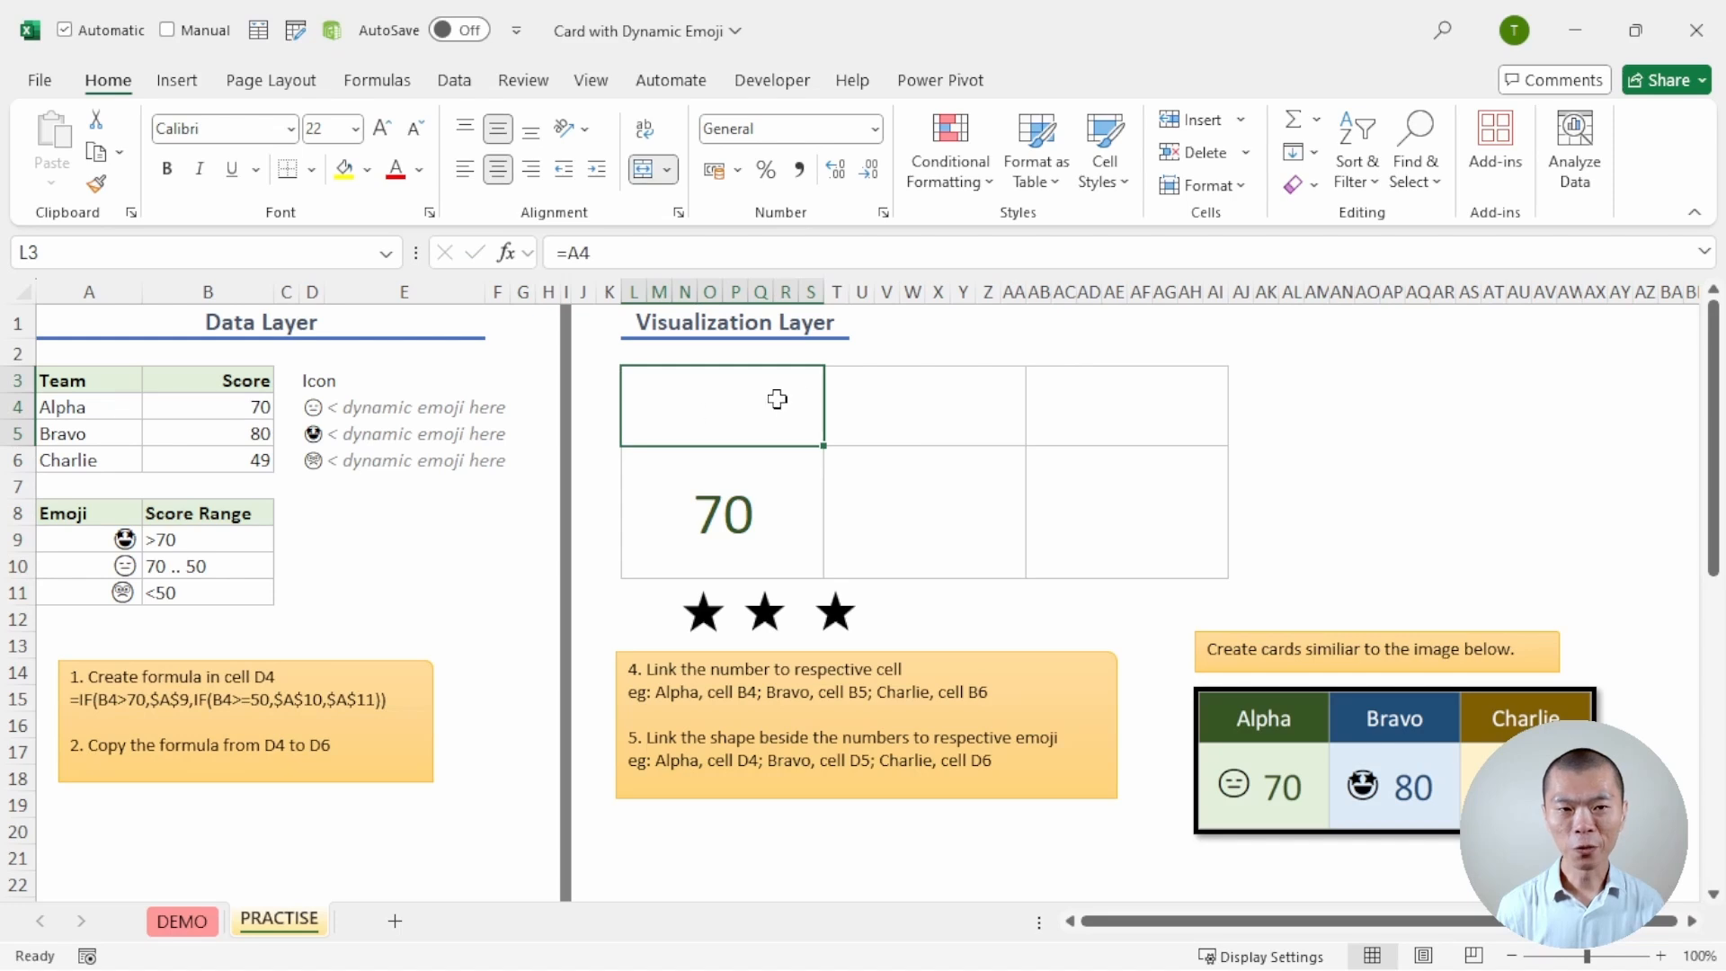
pyautogui.moveTo(736, 408); pyautogui.dragTo(1162, 415)
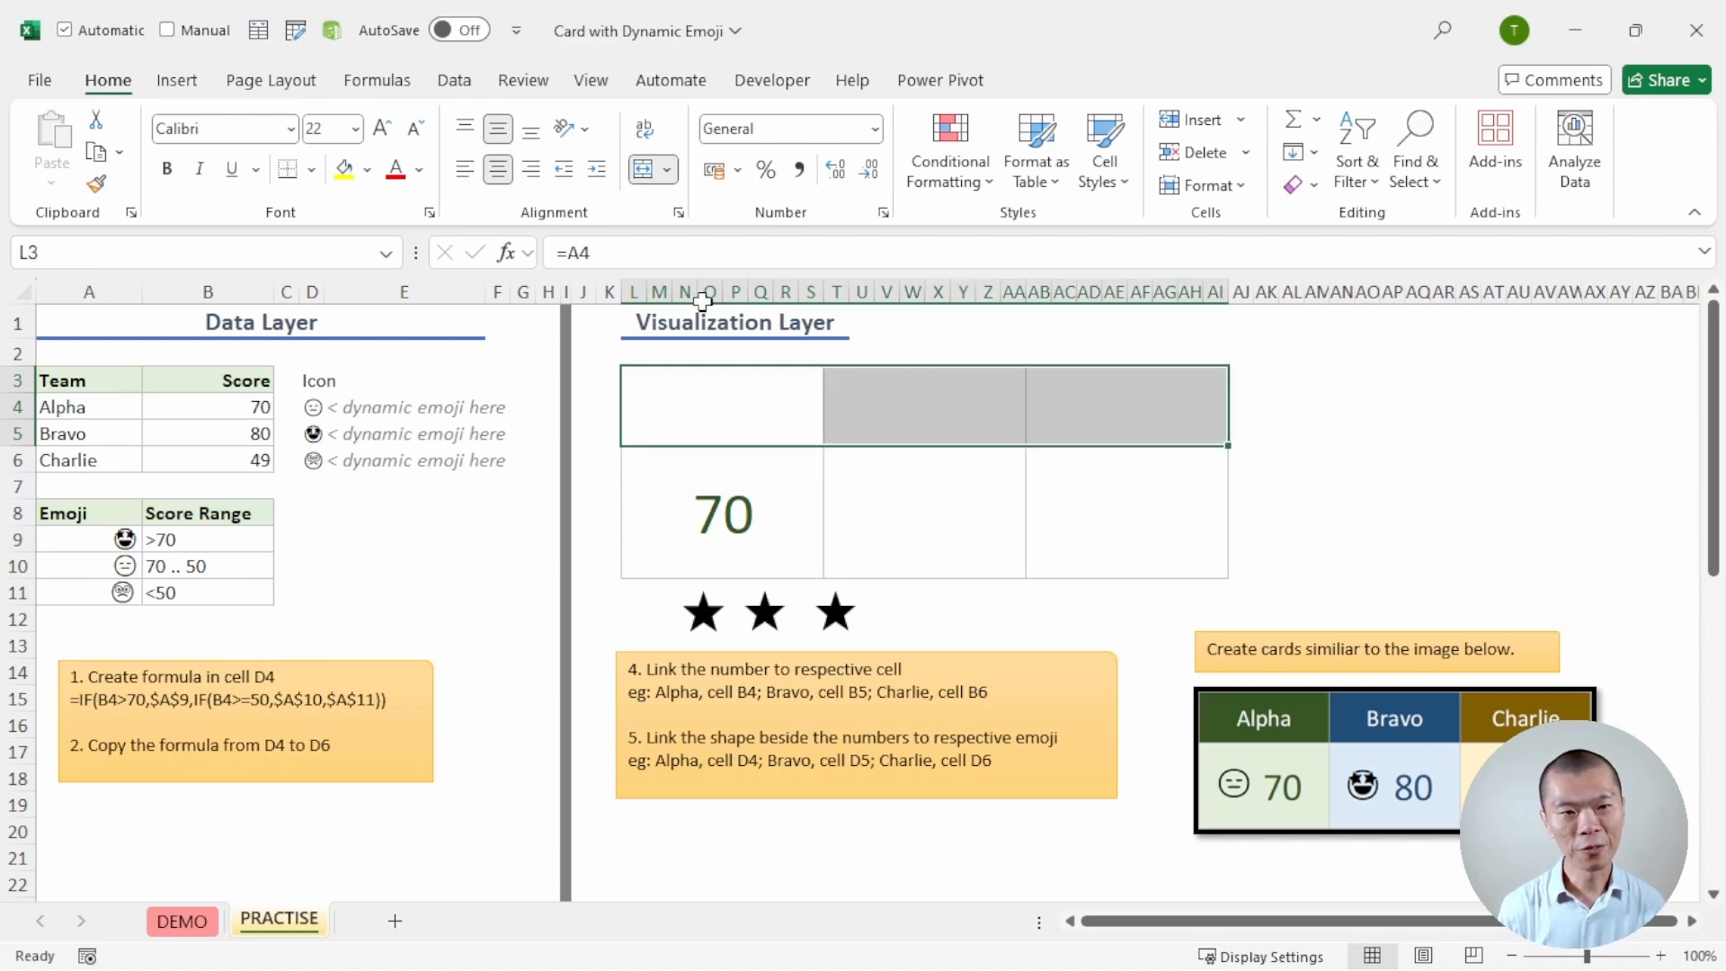
pyautogui.click(397, 170)
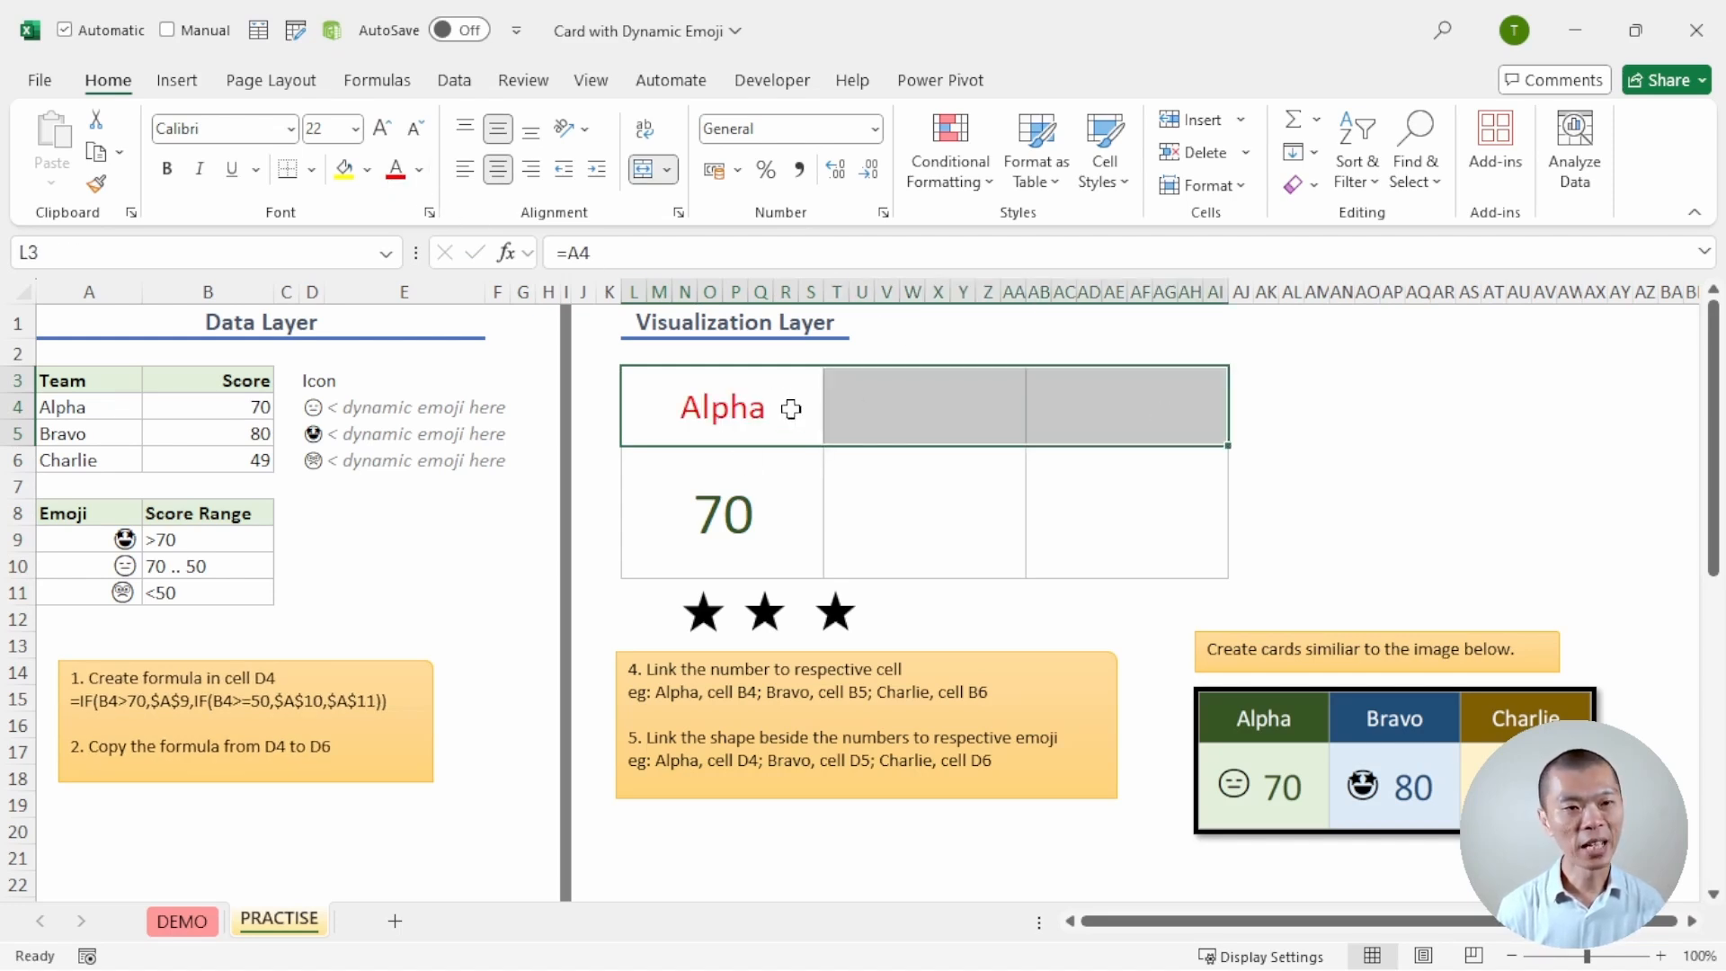
# - Link the second card to Bravo's data with =A5 in header cell T3 and =B5 in score cell T6
pyautogui.click(946, 399)
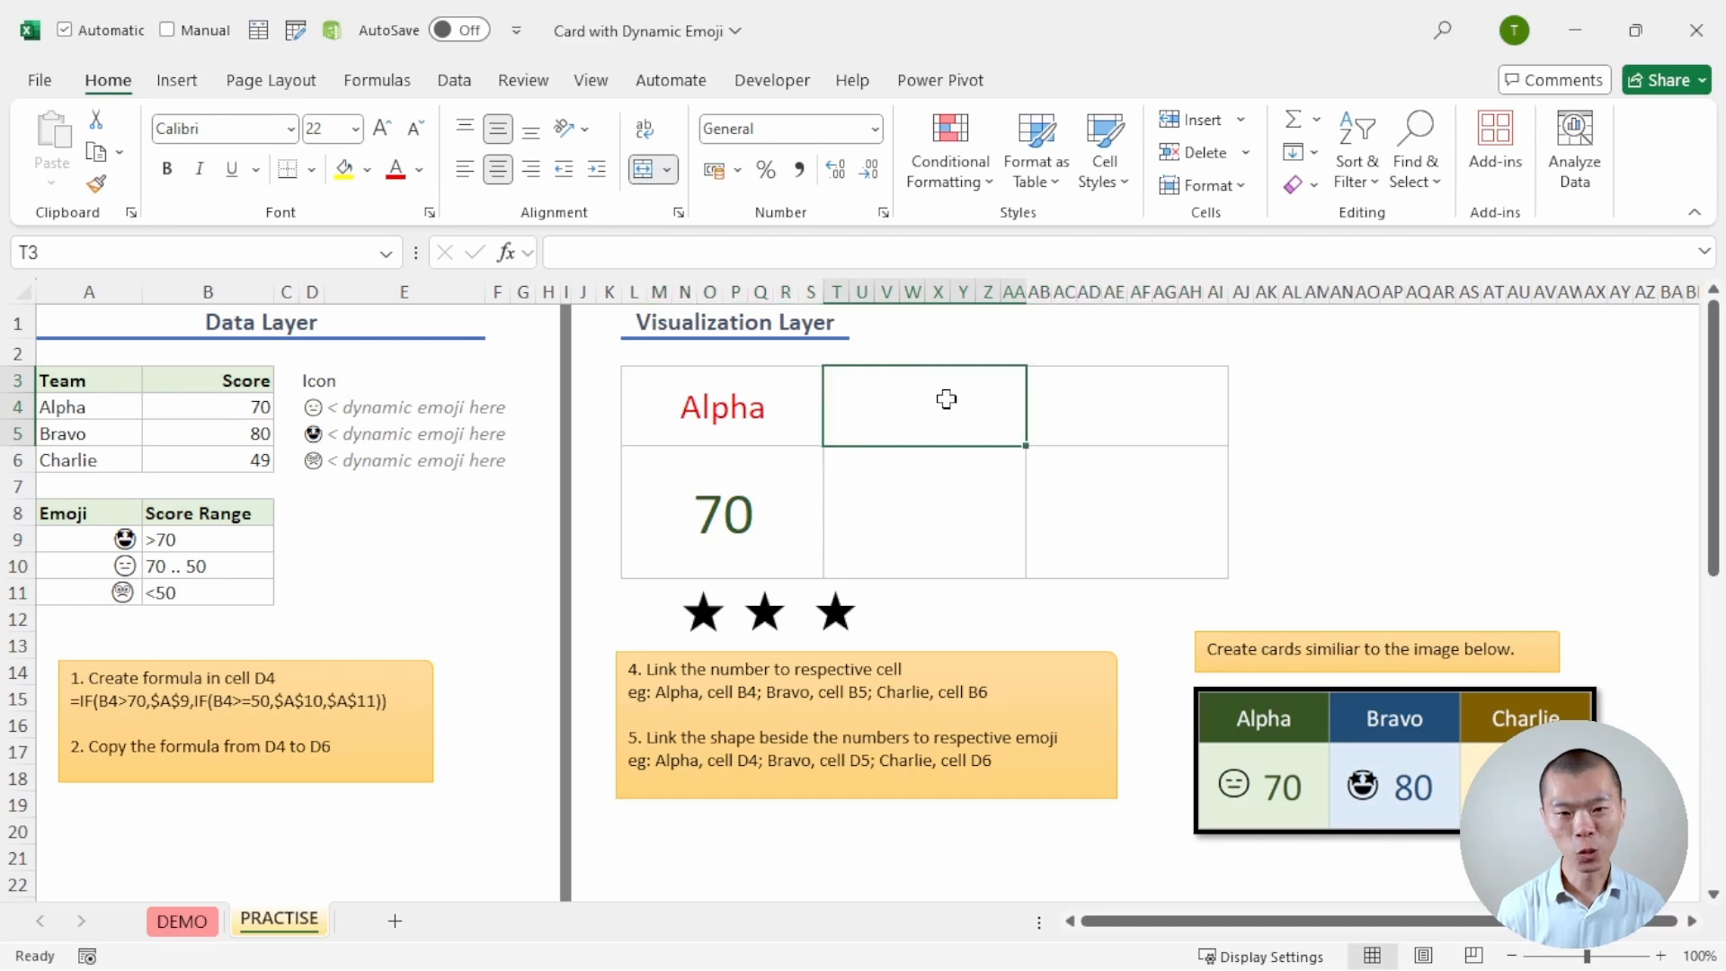
pyautogui.write('=')
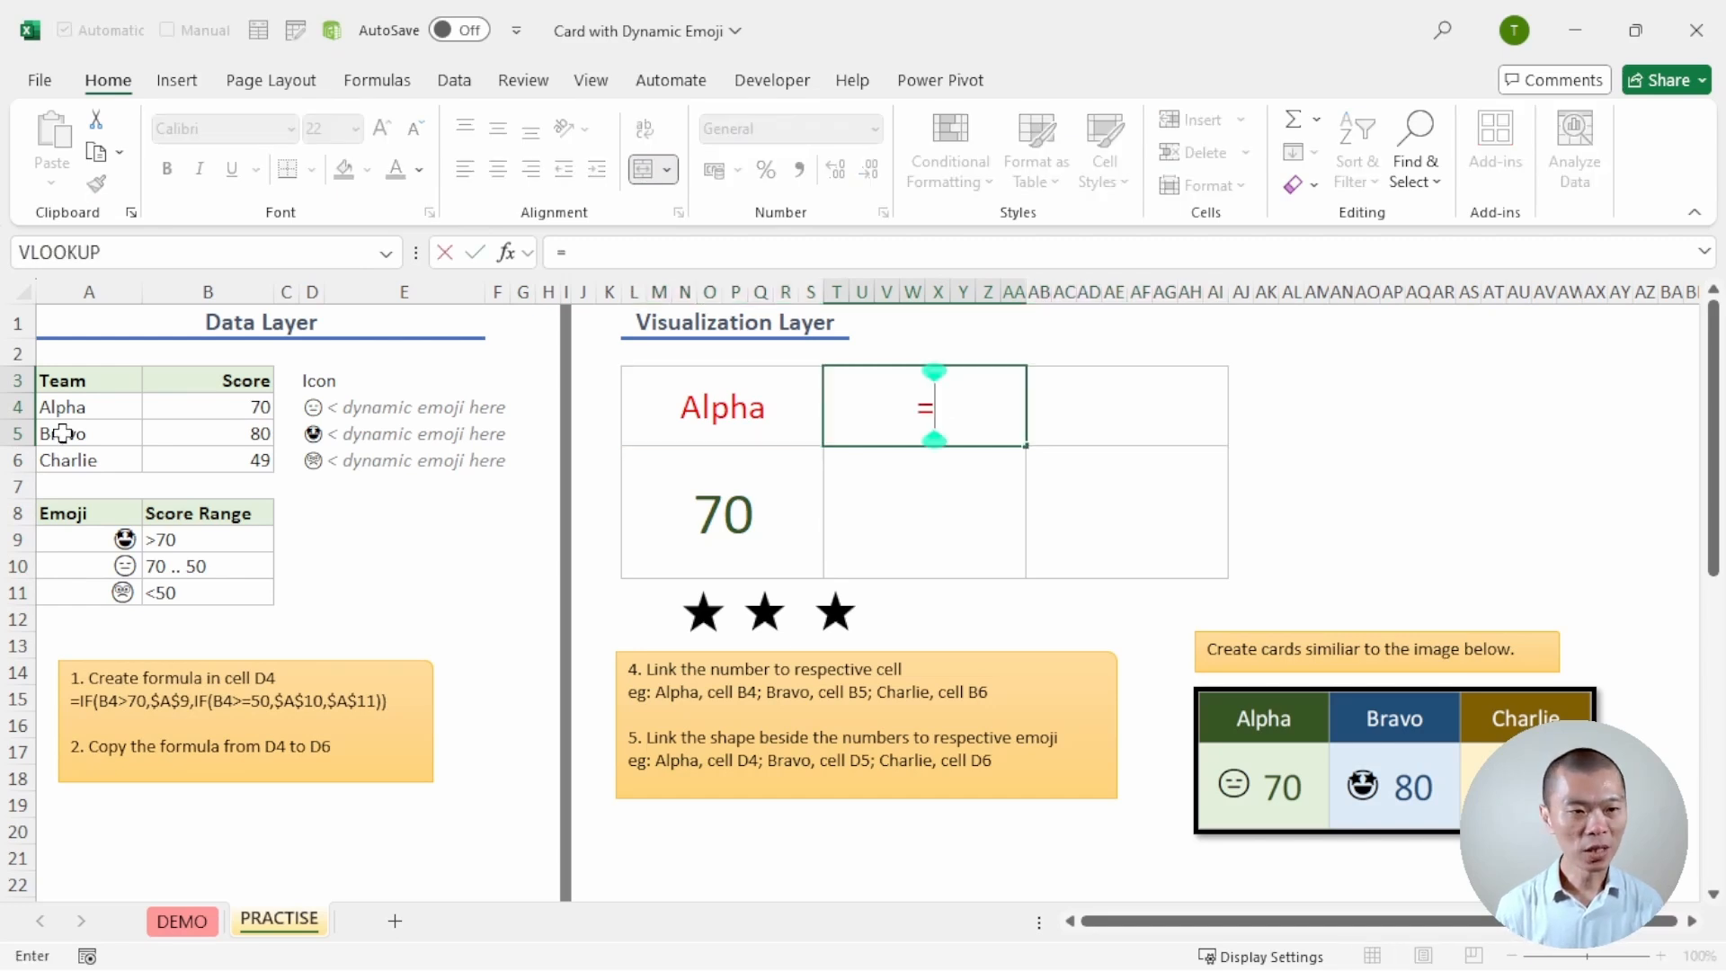
pyautogui.click(65, 434)
pyautogui.press('Return')
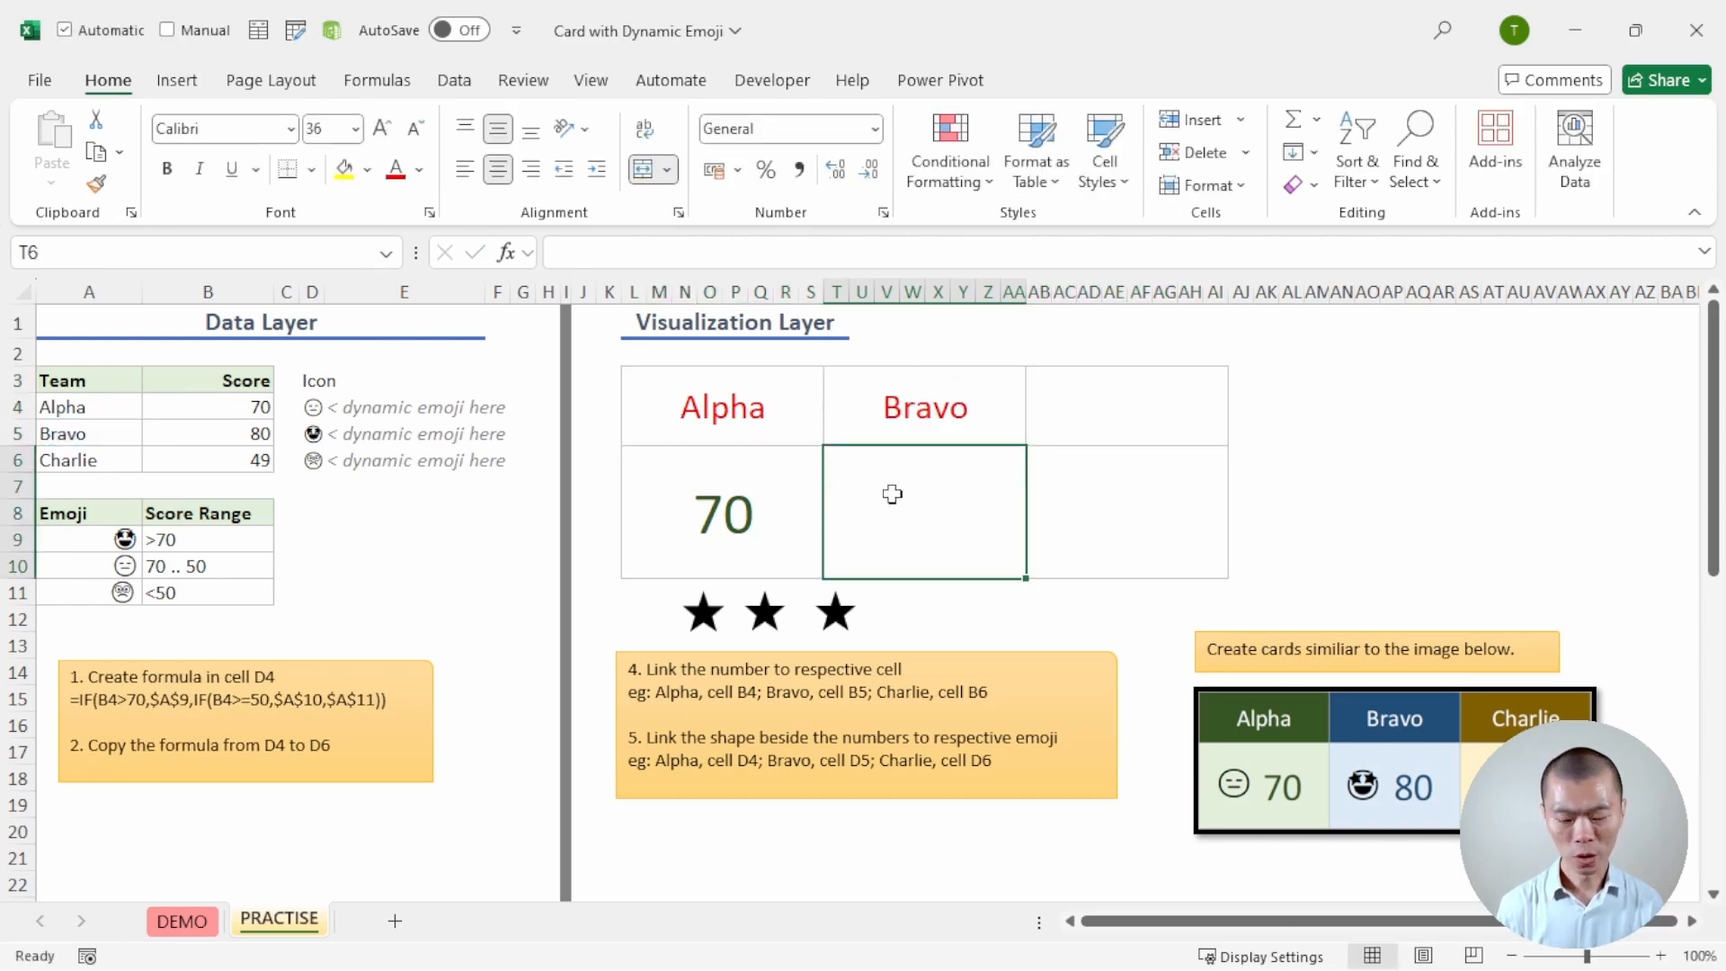
pyautogui.write('=')
pyautogui.click(243, 435)
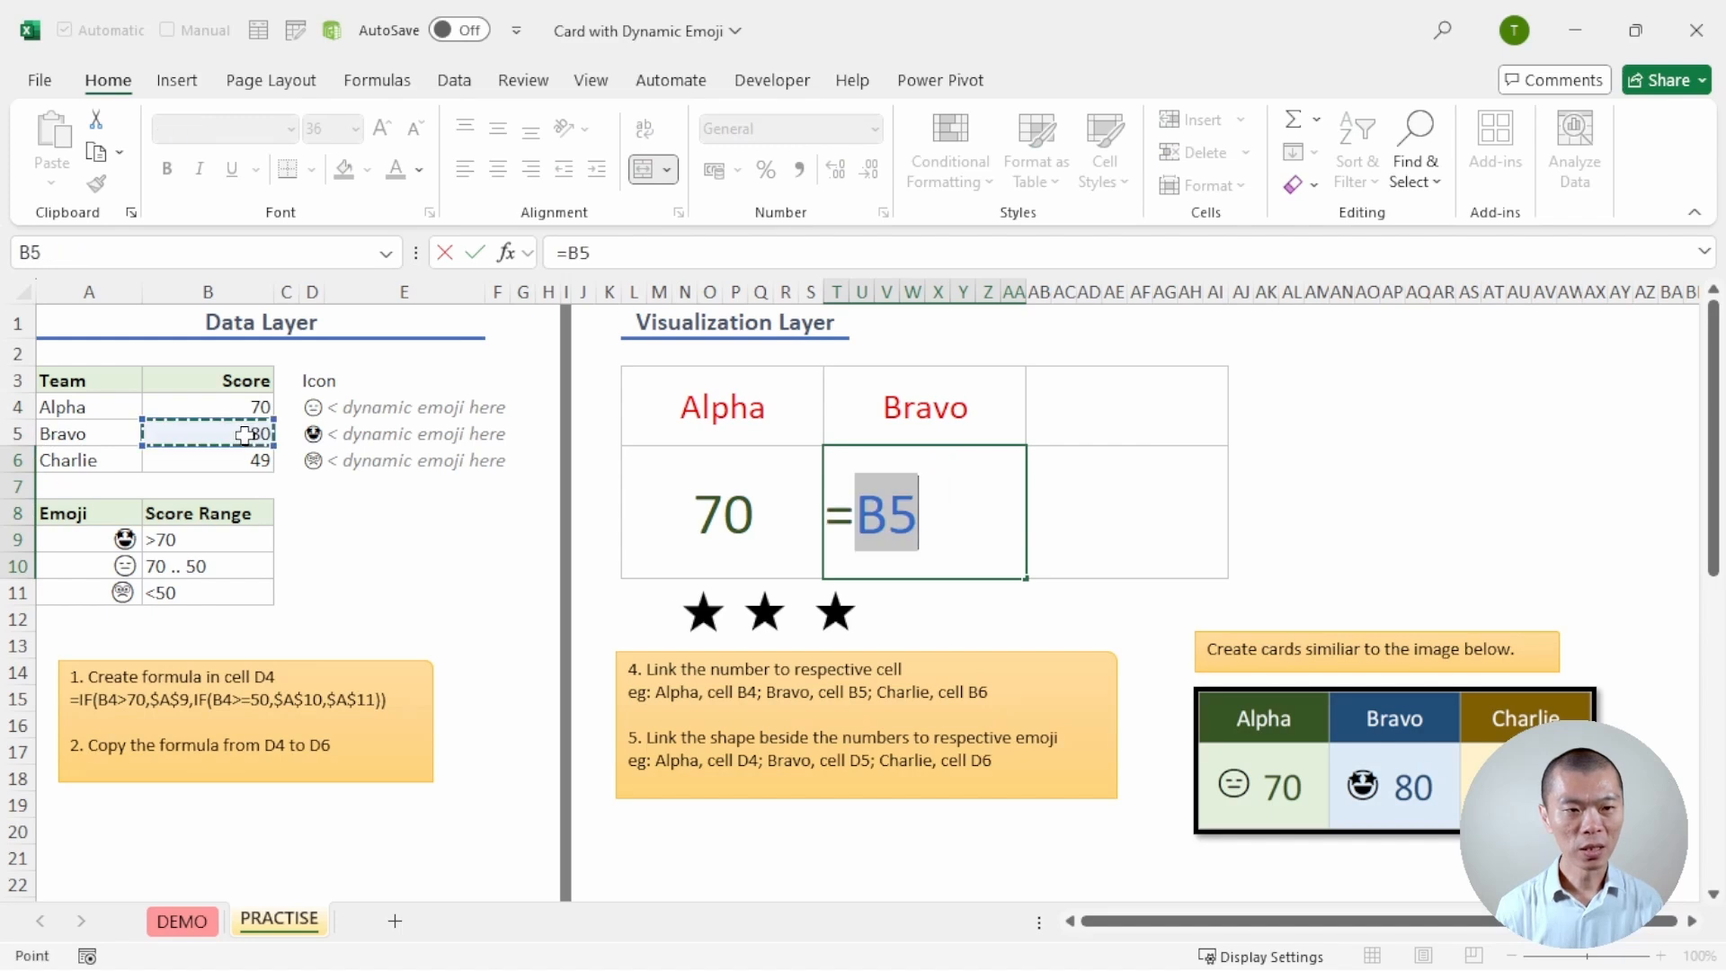
pyautogui.press('Return')
# - Link the third card to Charlie's data with =A6 in header cell AB3 and =B6 in score cell AB6
pyautogui.click(1136, 400)
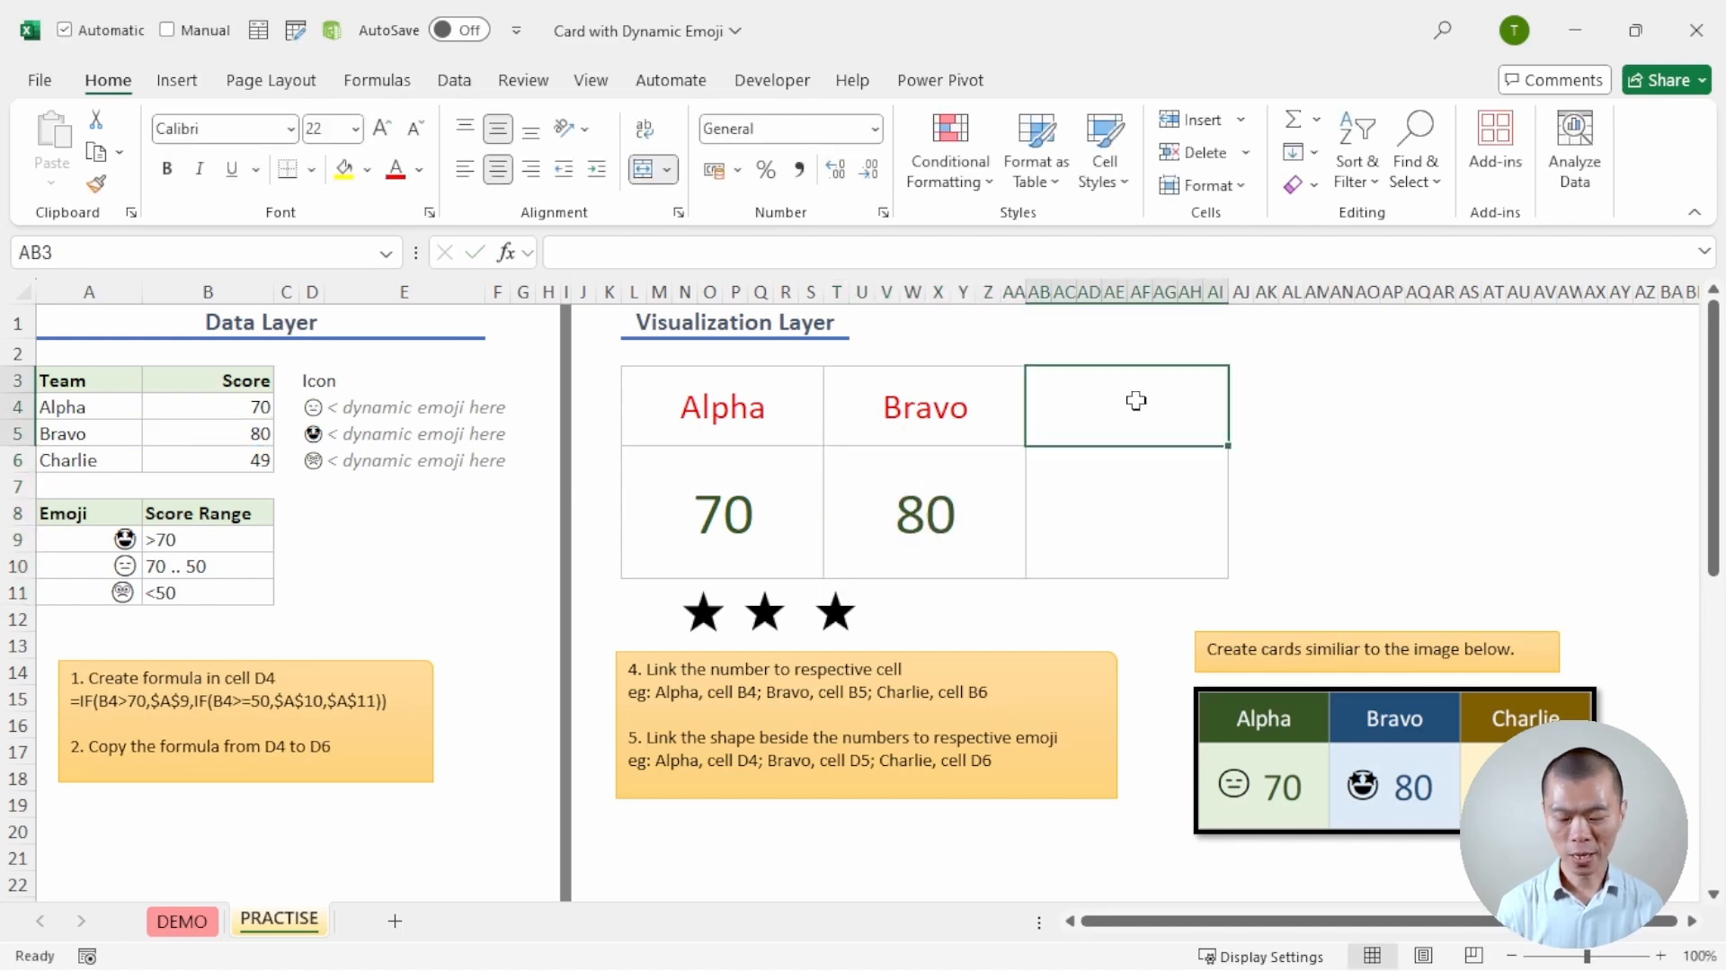
pyautogui.write('=')
pyautogui.click(76, 460)
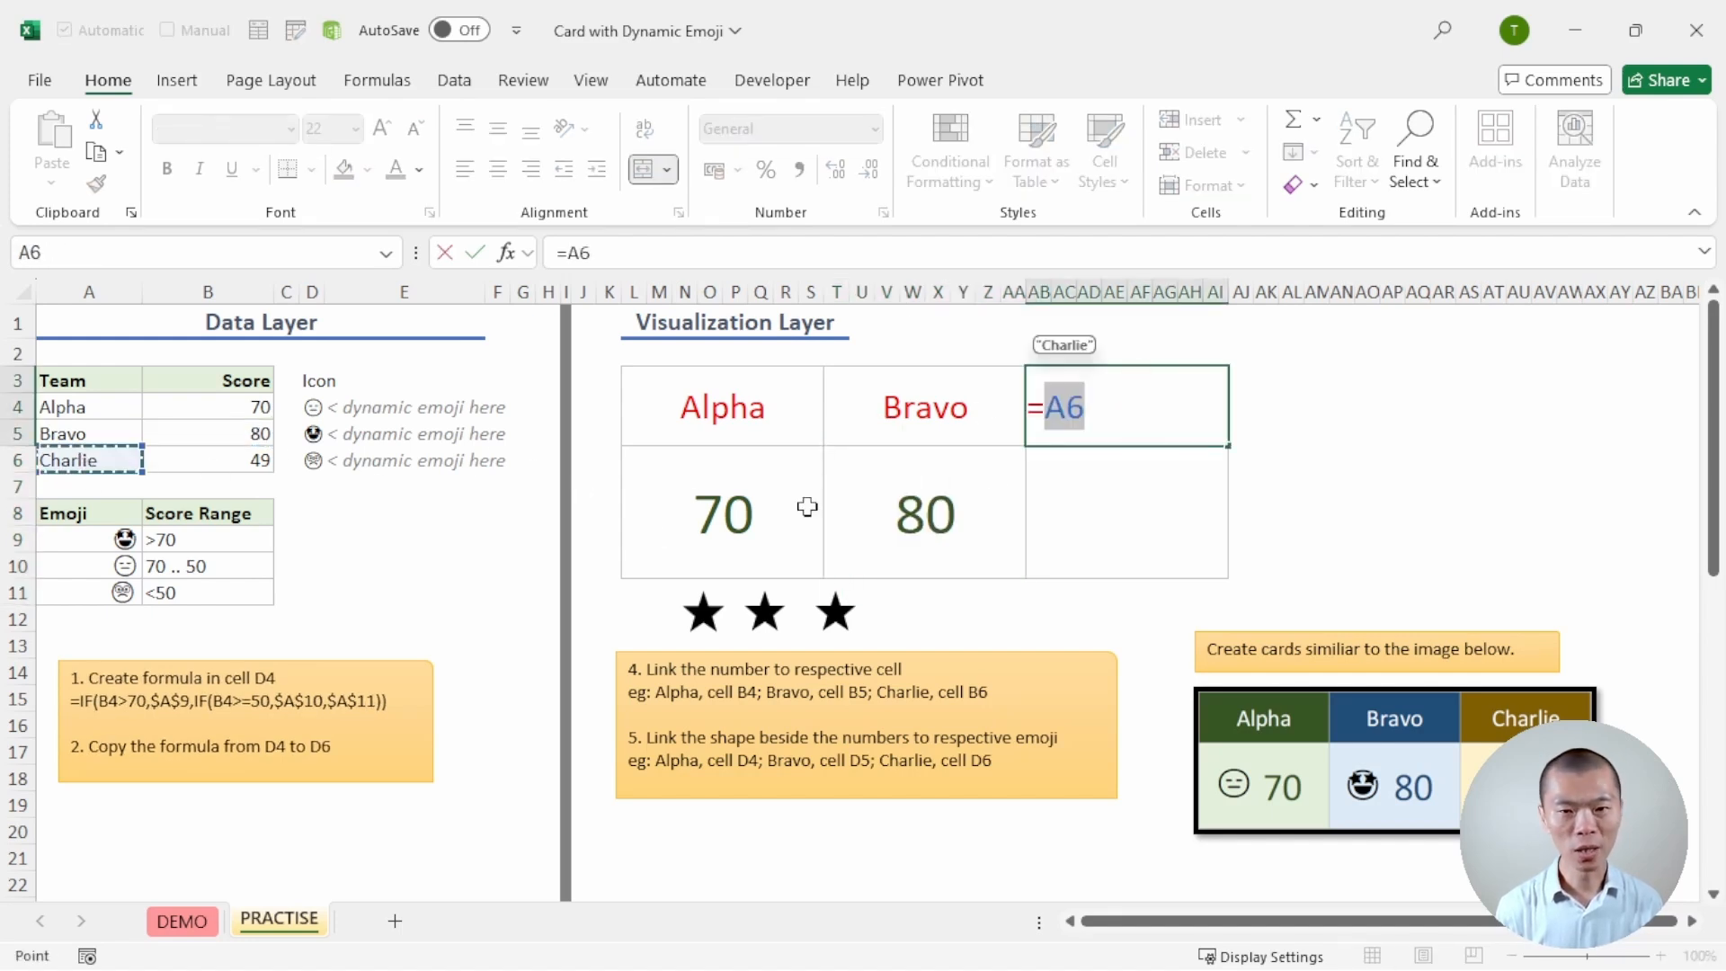
pyautogui.press('Return')
pyautogui.write('=')
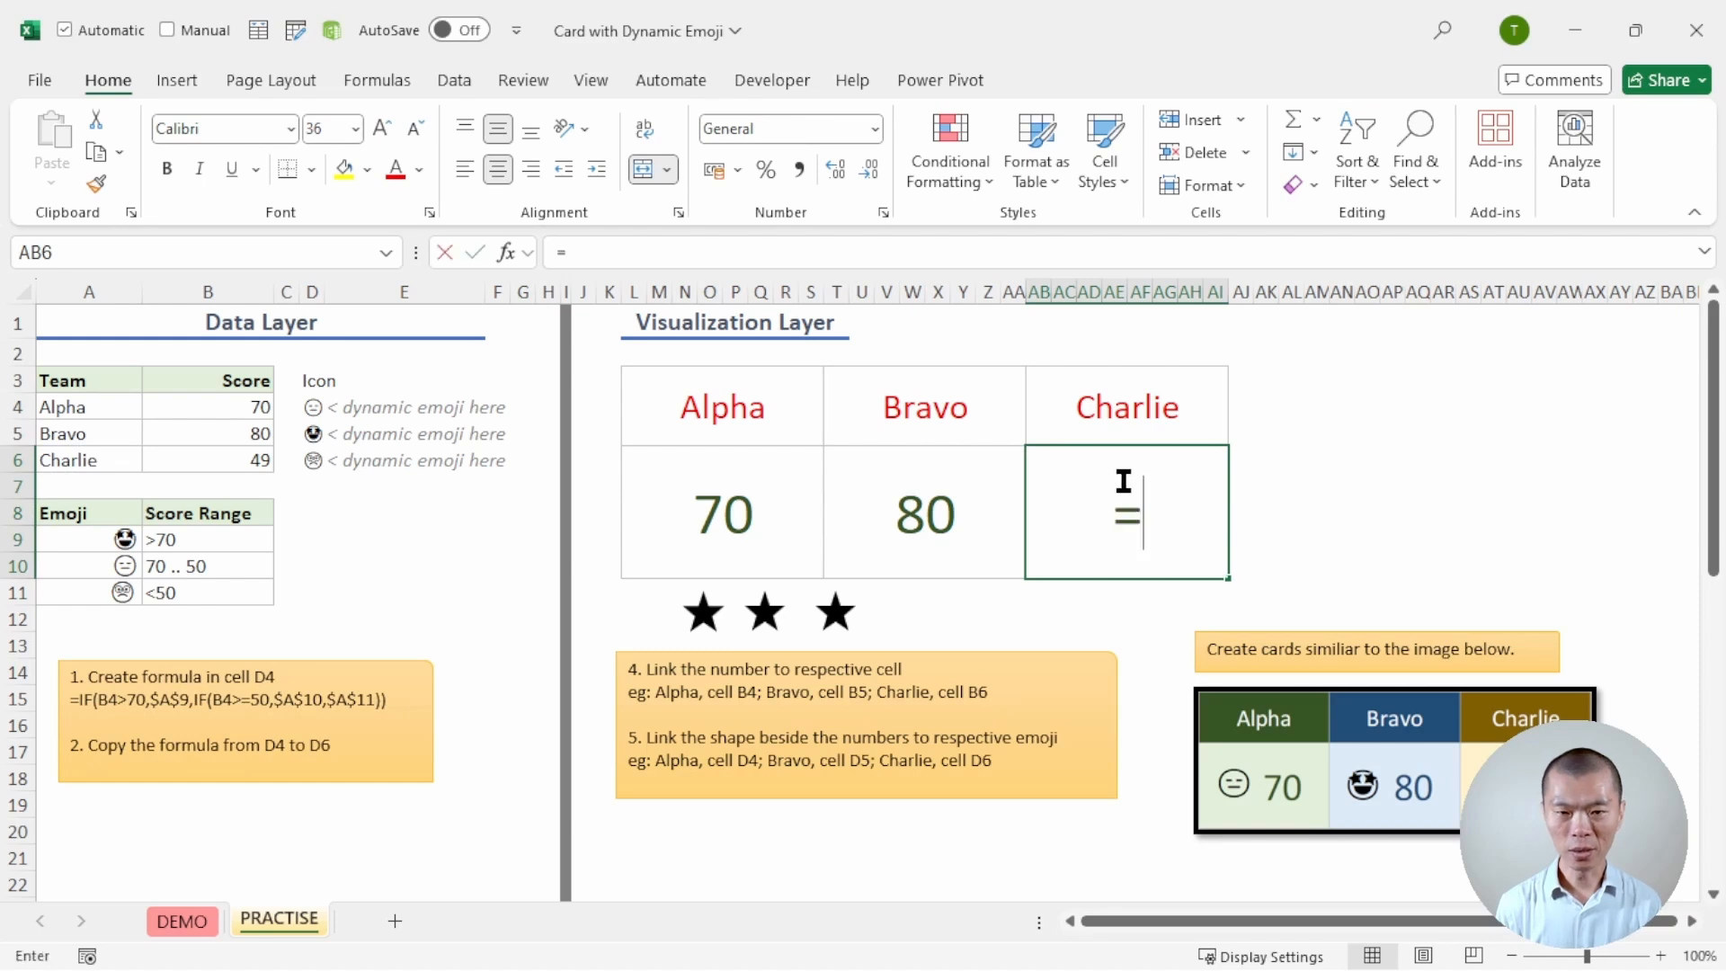
pyautogui.click(212, 462)
pyautogui.press('Return')
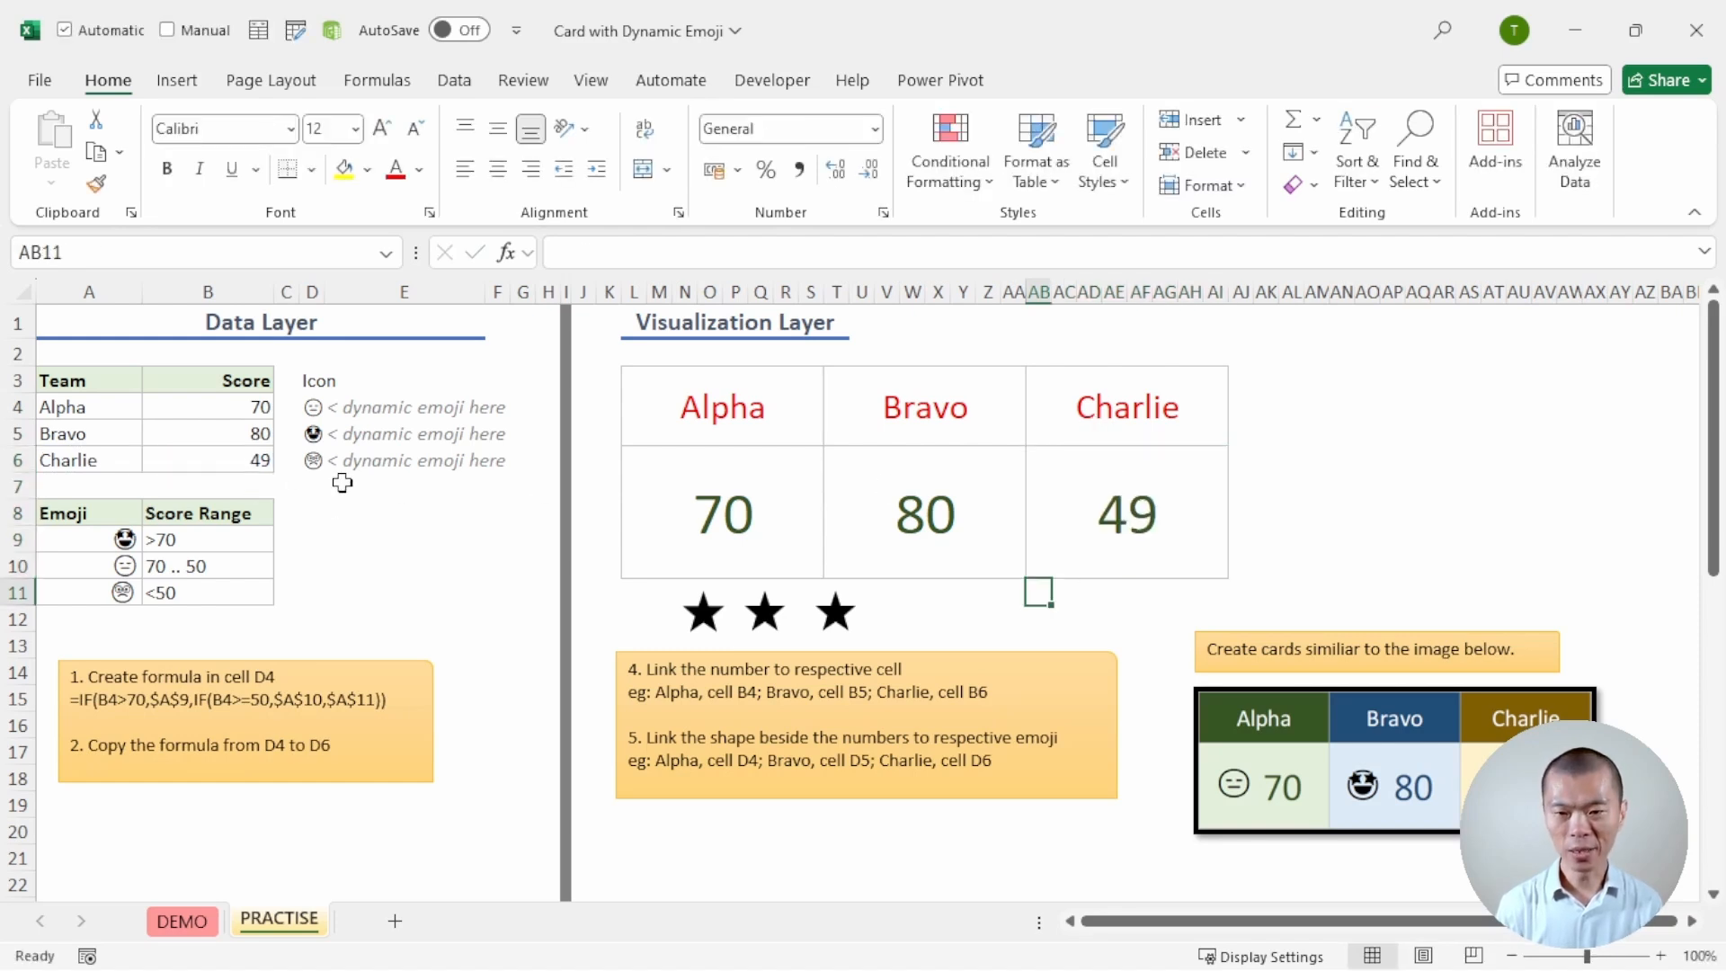
# - Fill the Alpha header cell L3 with dark green and its score cell L6 with light green
pyautogui.click(1291, 723)
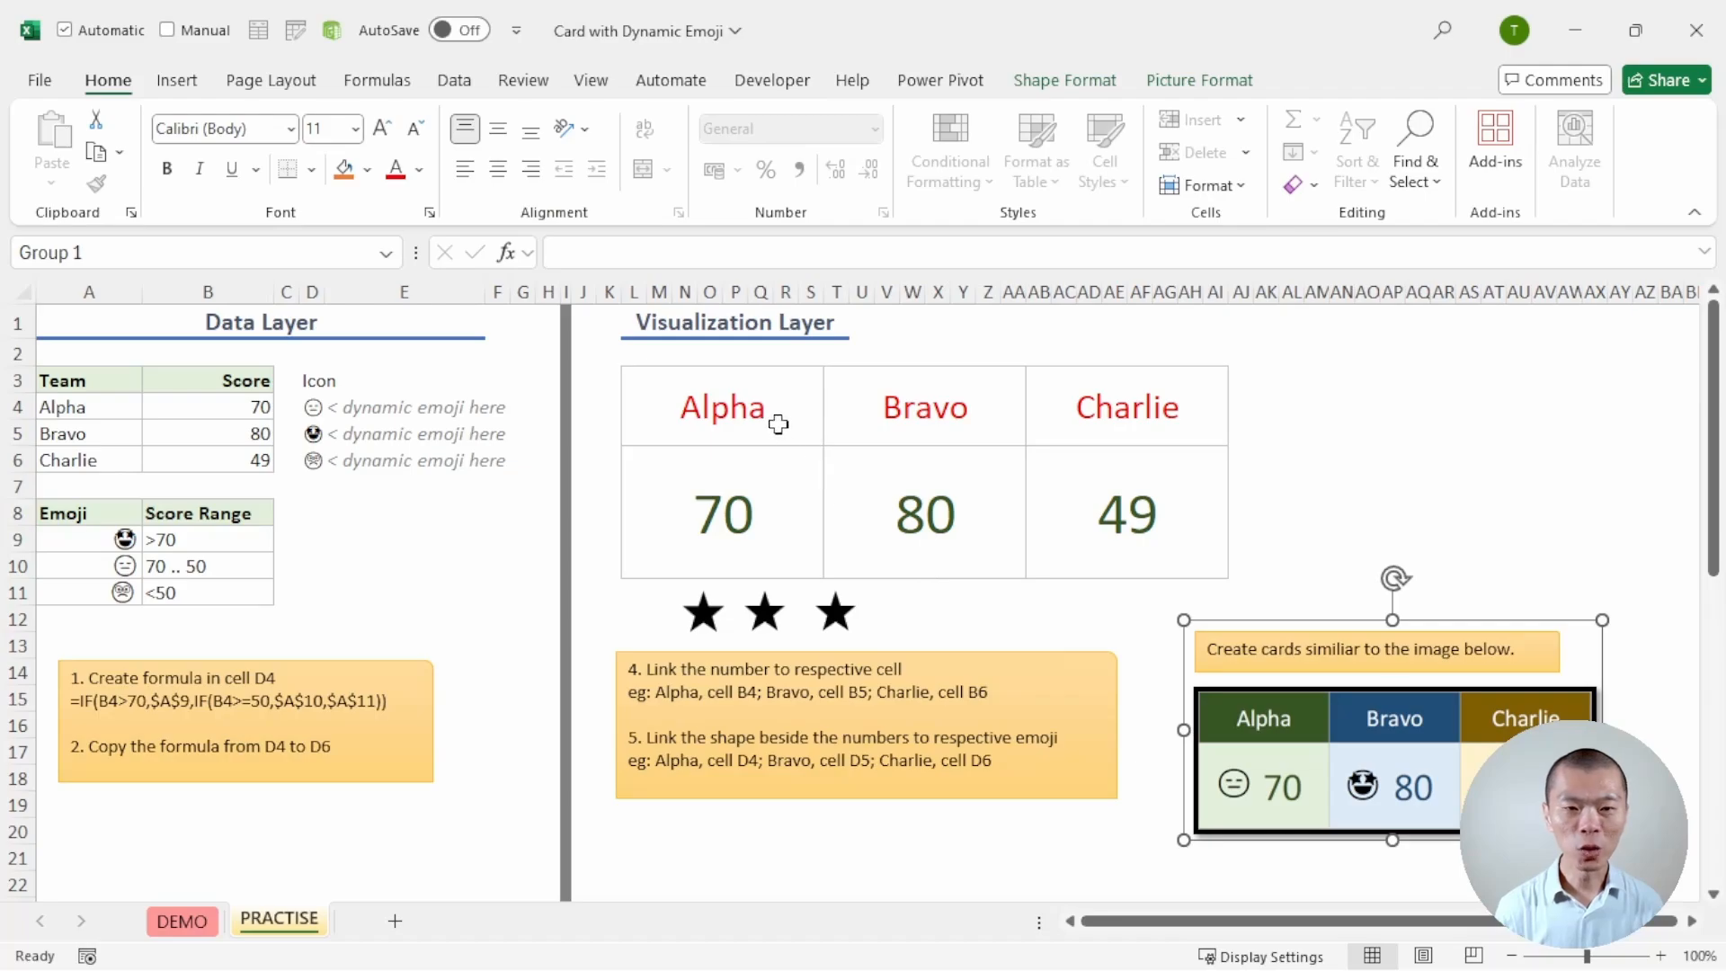
pyautogui.click(779, 425)
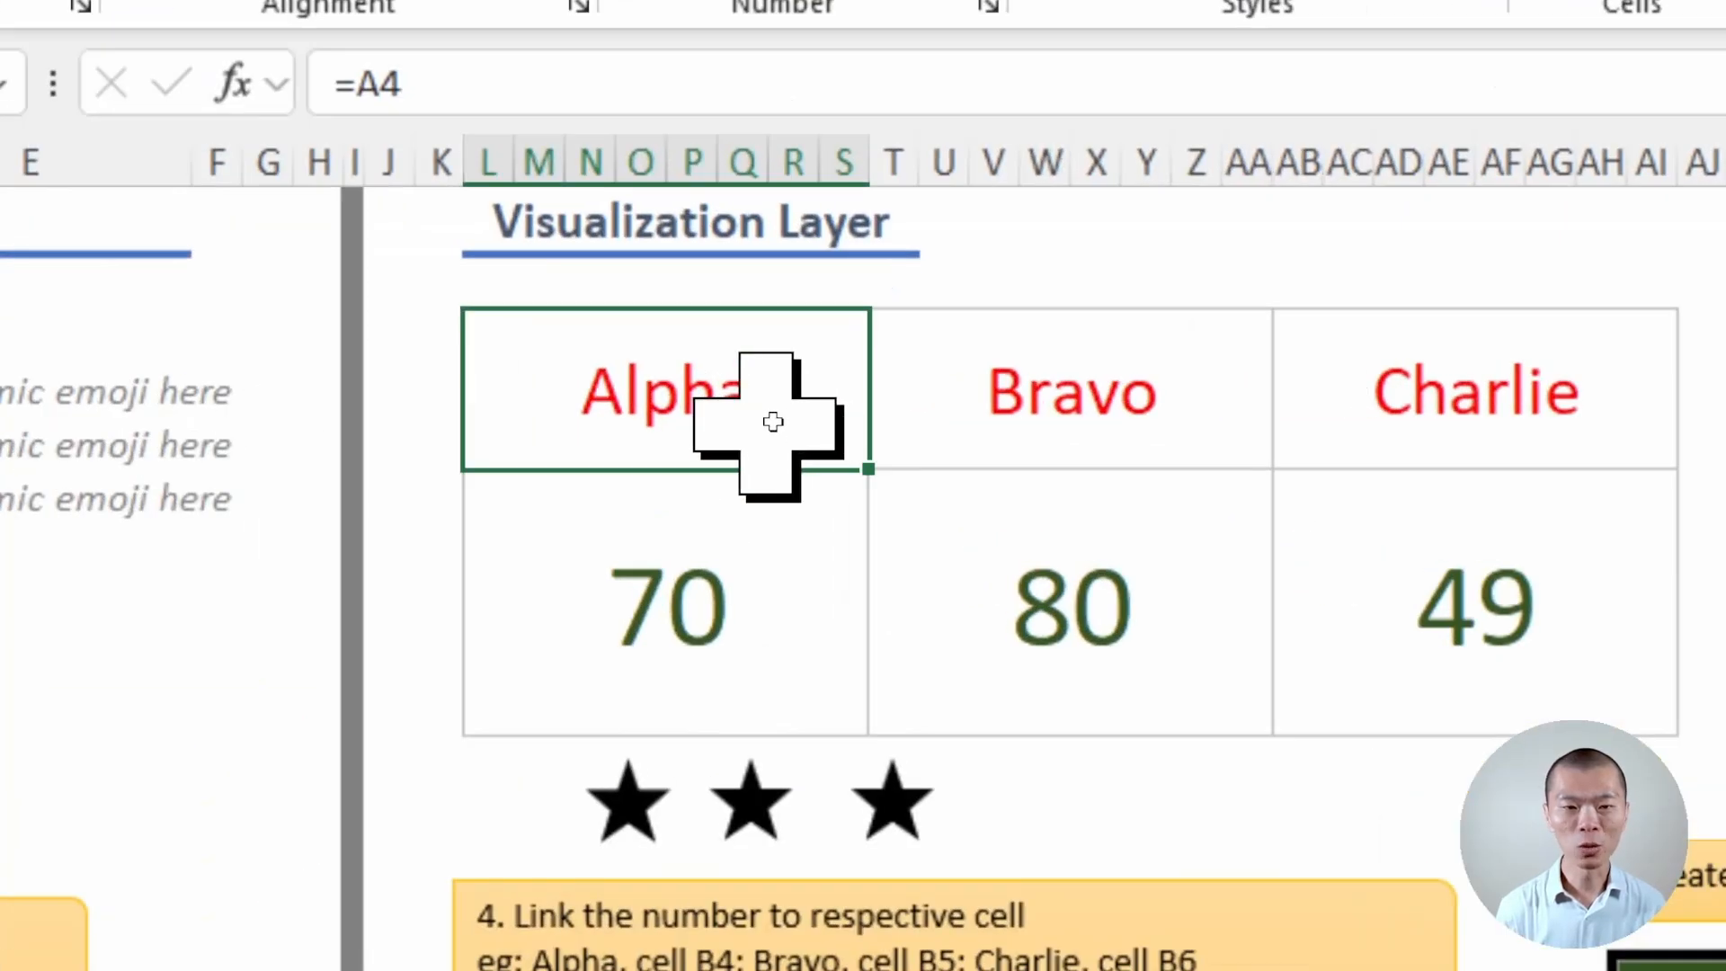
pyautogui.rightClick(779, 421)
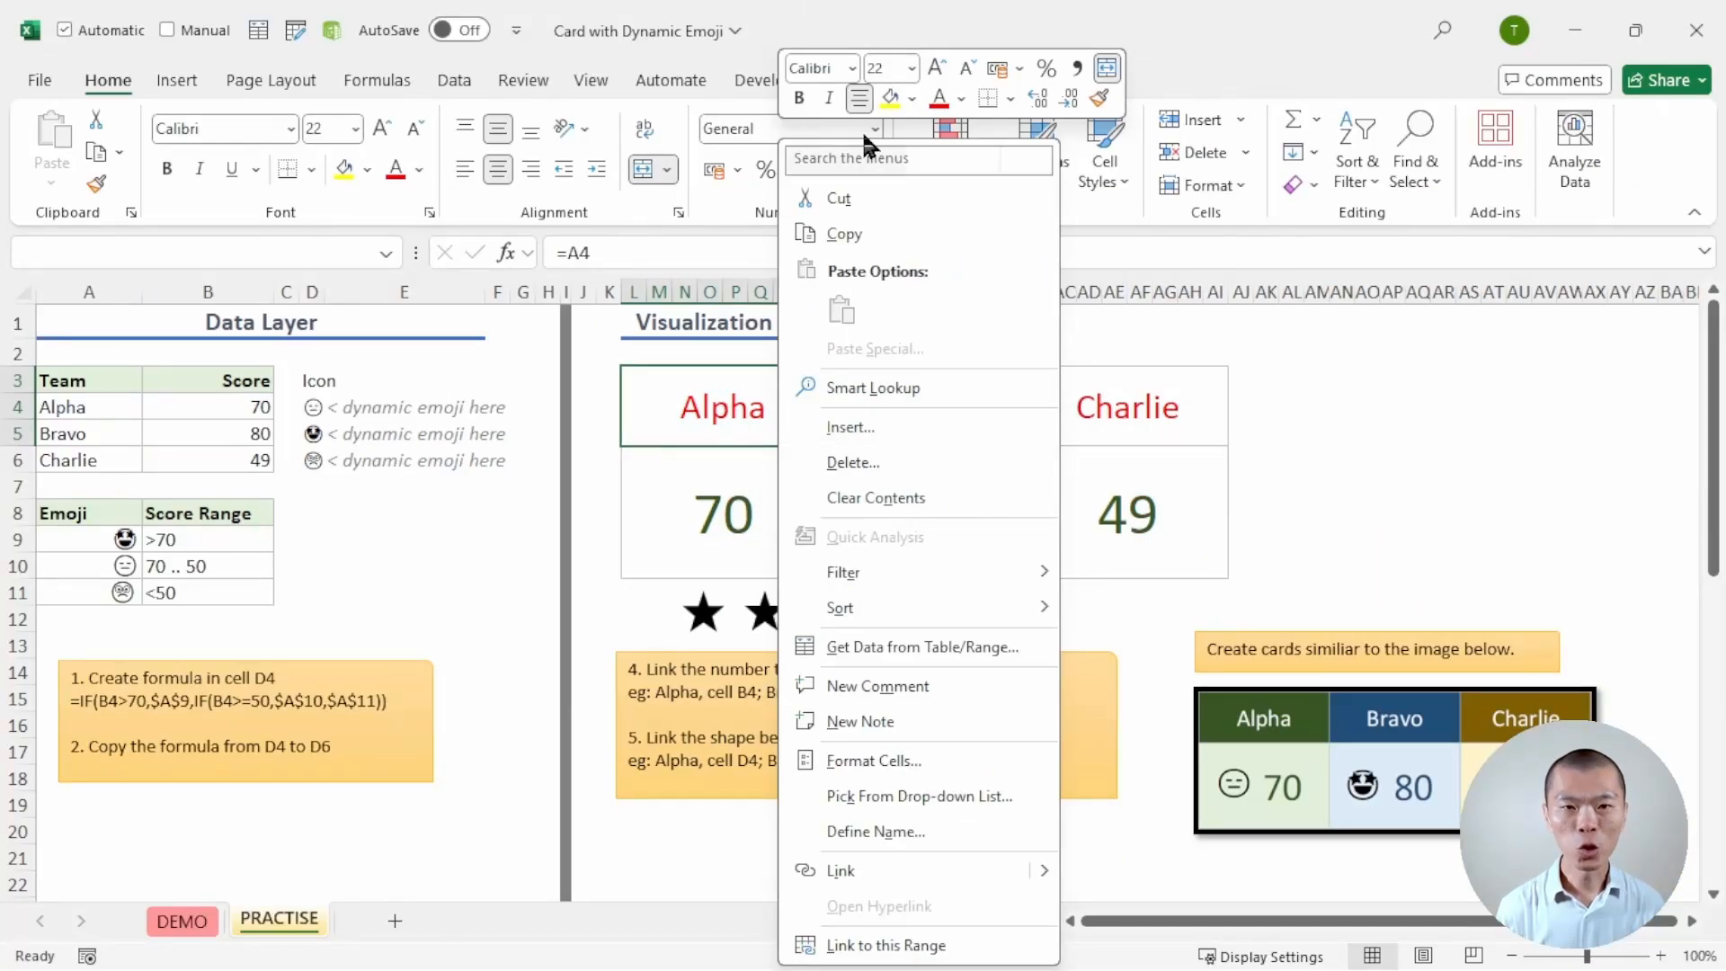
pyautogui.click(914, 99)
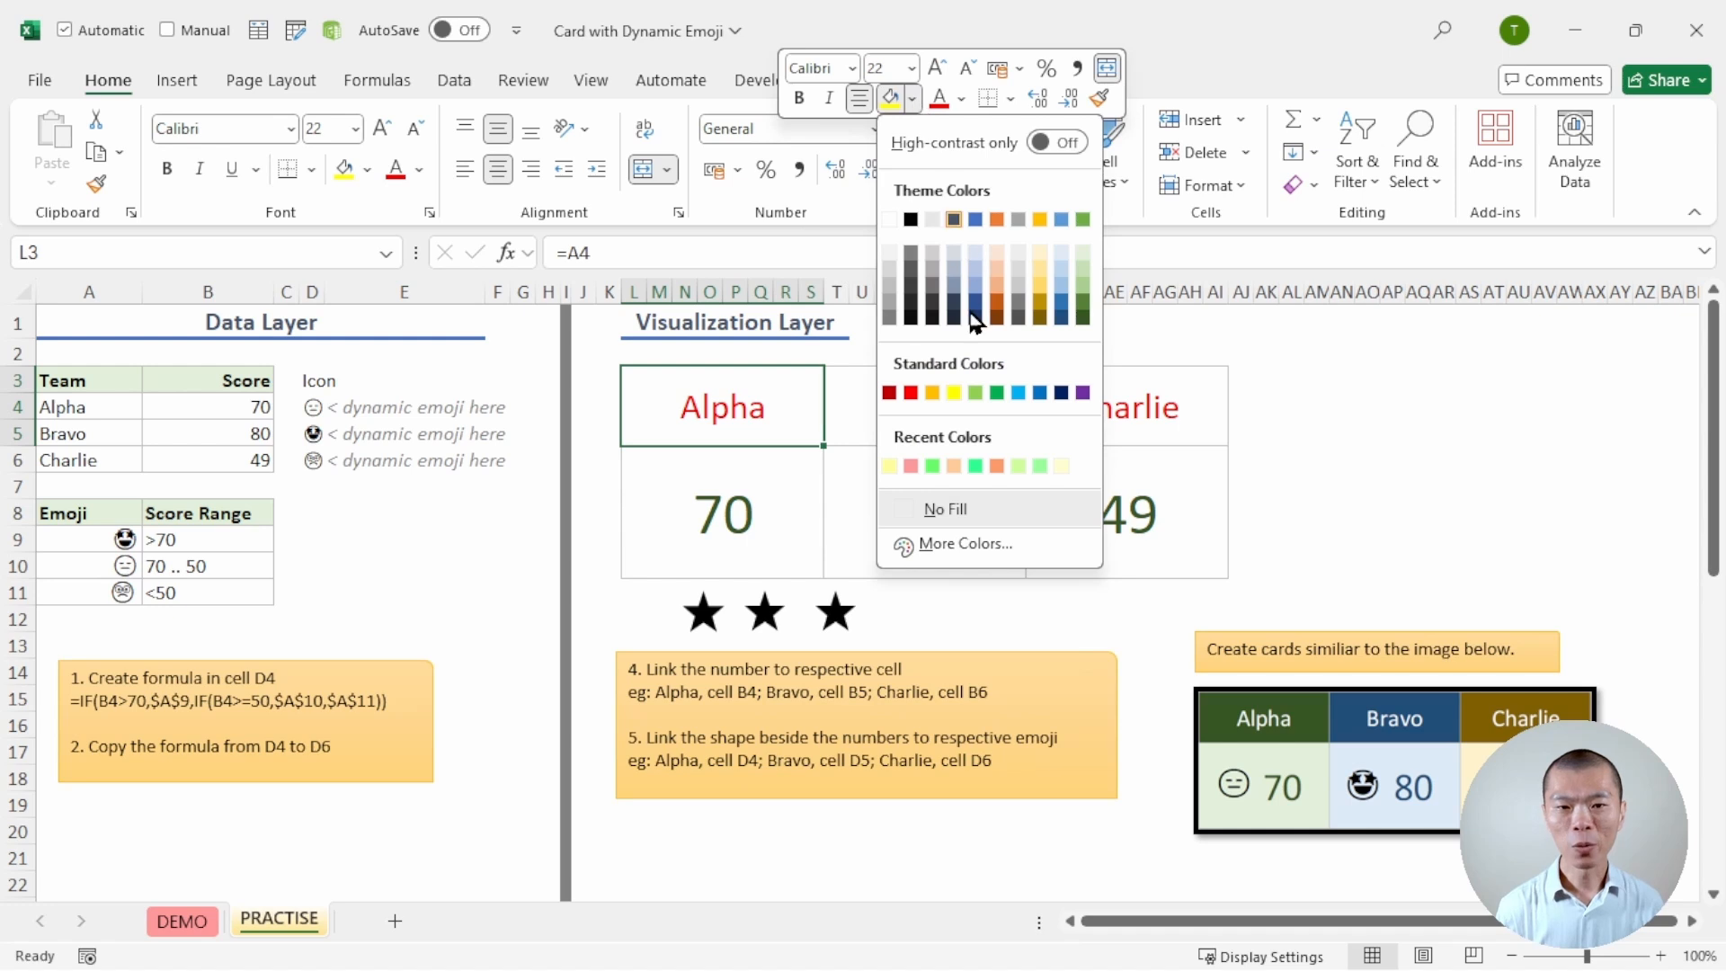
pyautogui.click(1082, 318)
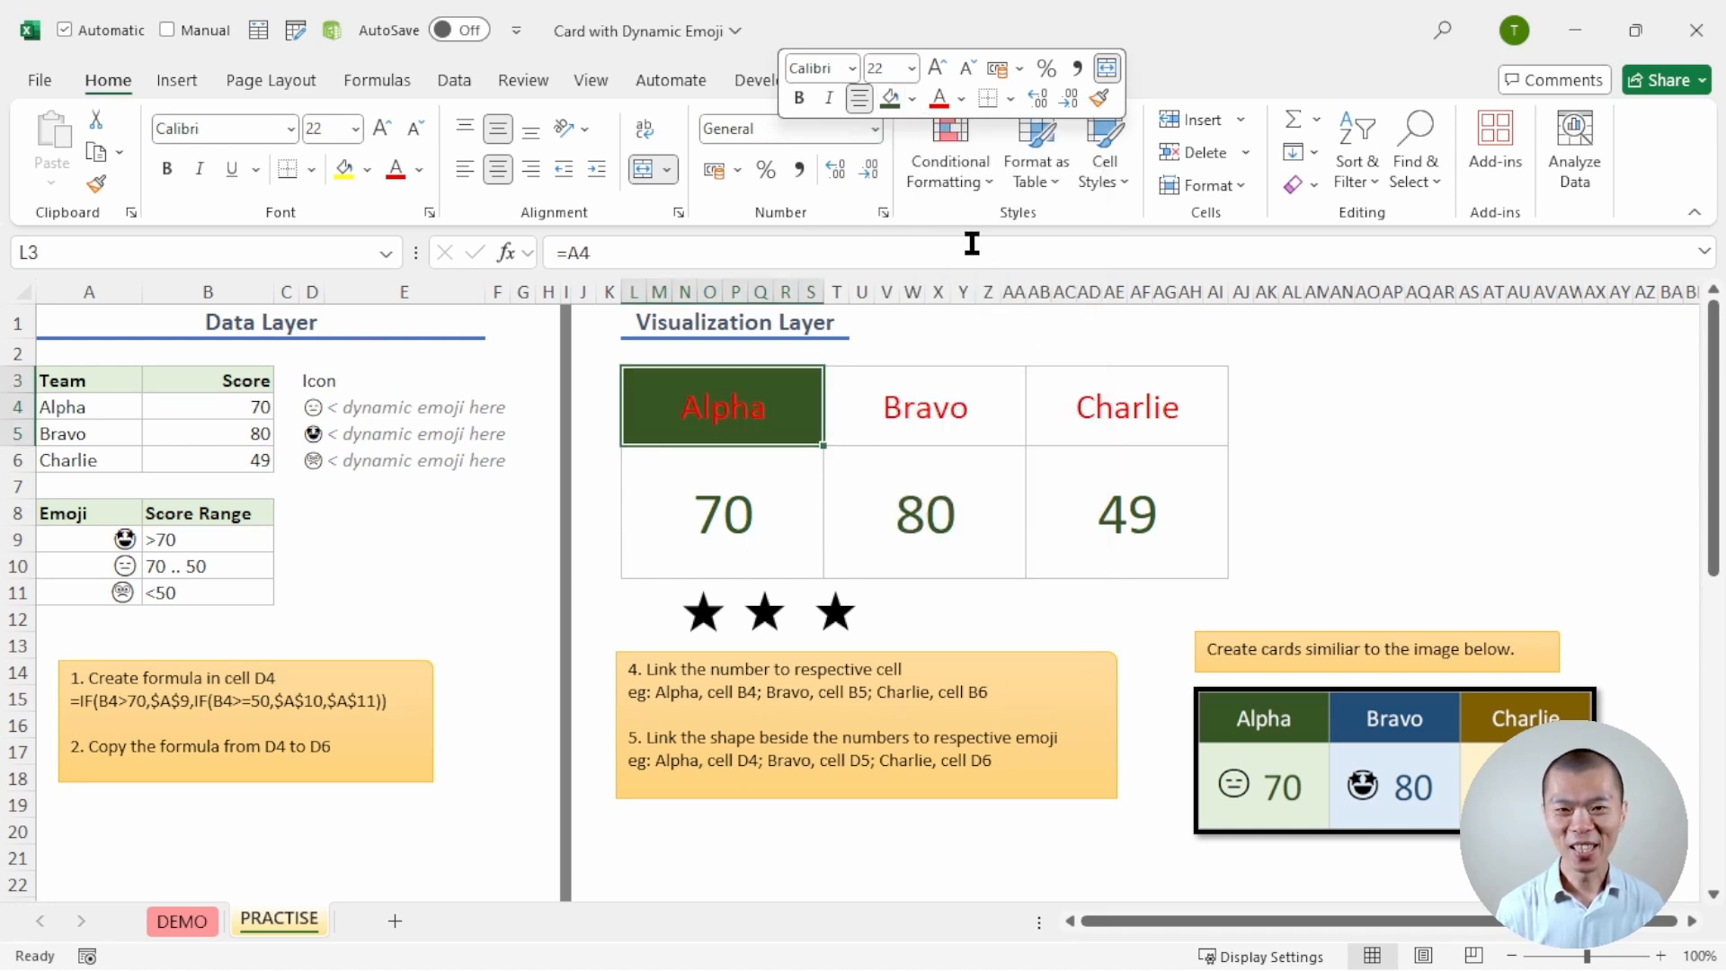
pyautogui.click(762, 489)
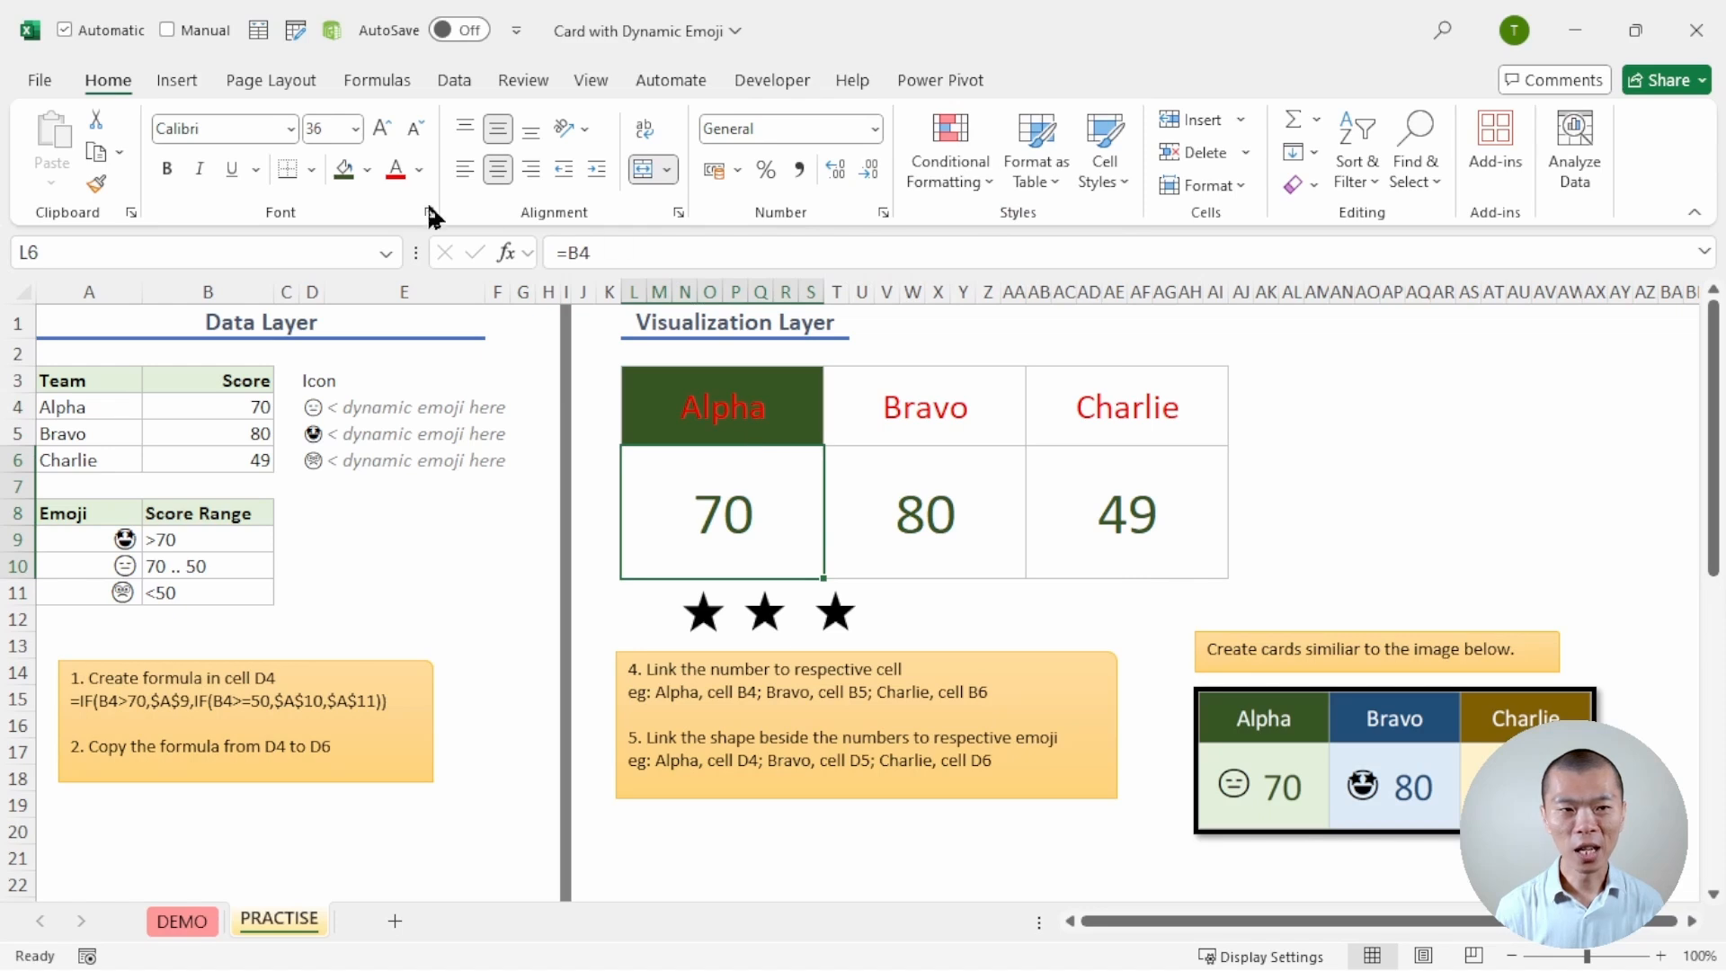
pyautogui.click(367, 169)
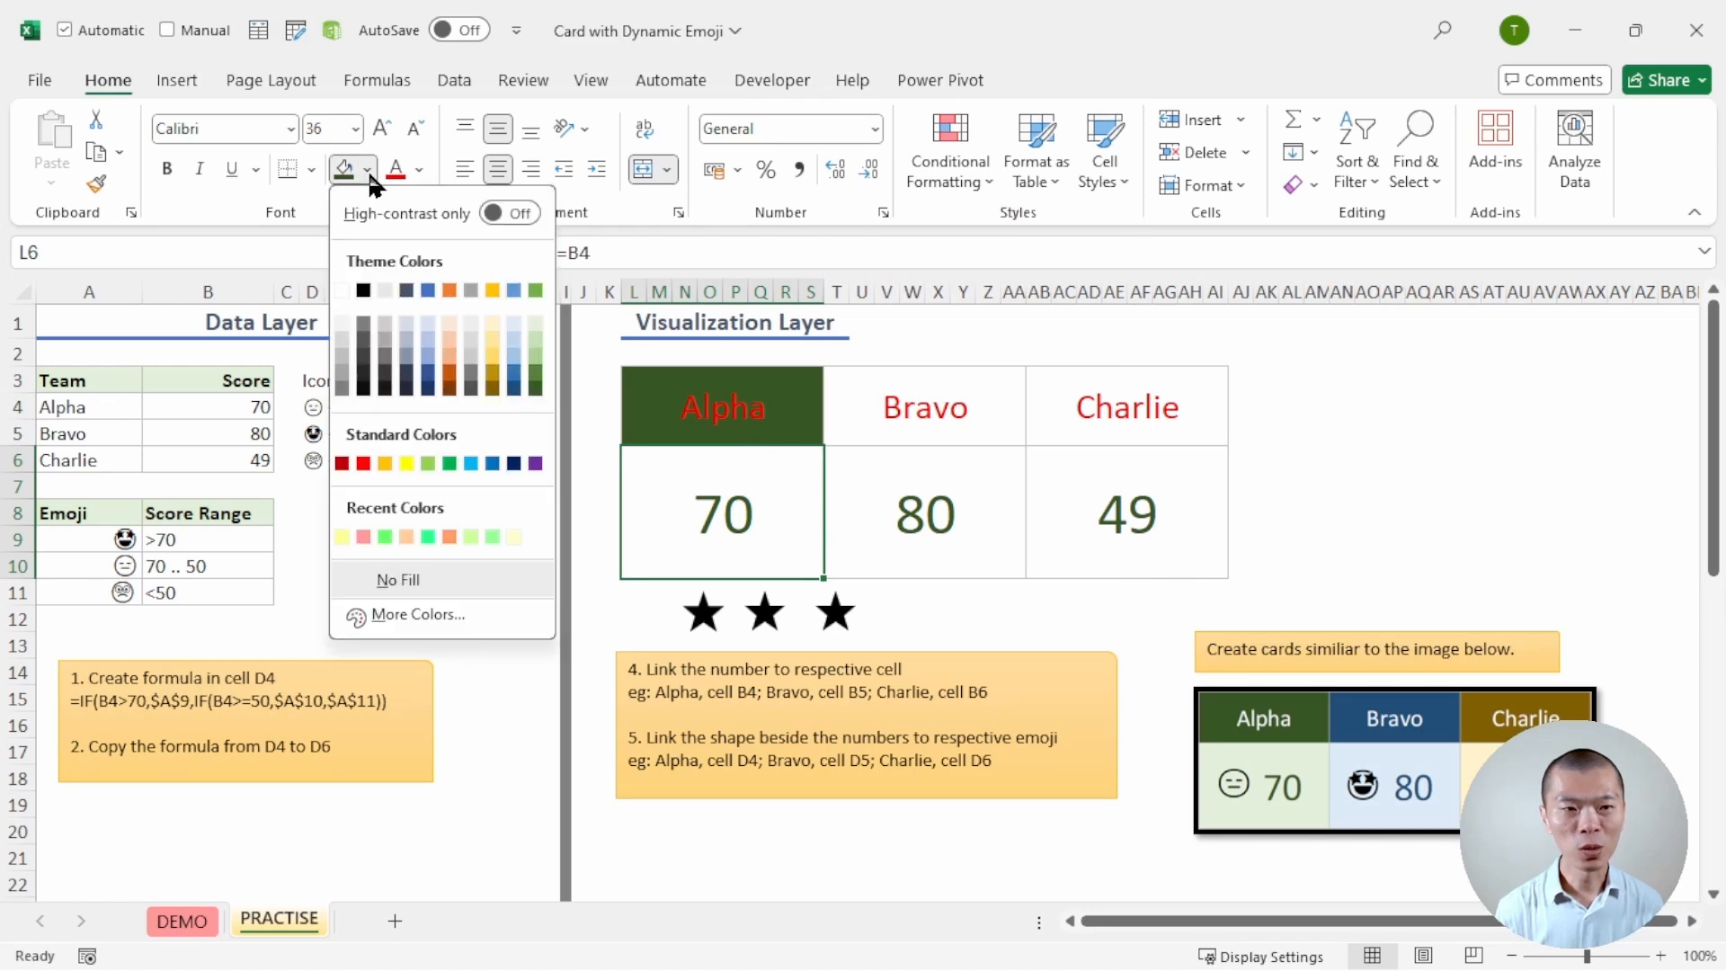
pyautogui.click(535, 321)
# - Fill the Bravo header cell T3 with dark blue and its score cell T6 with light blue
pyautogui.click(888, 415)
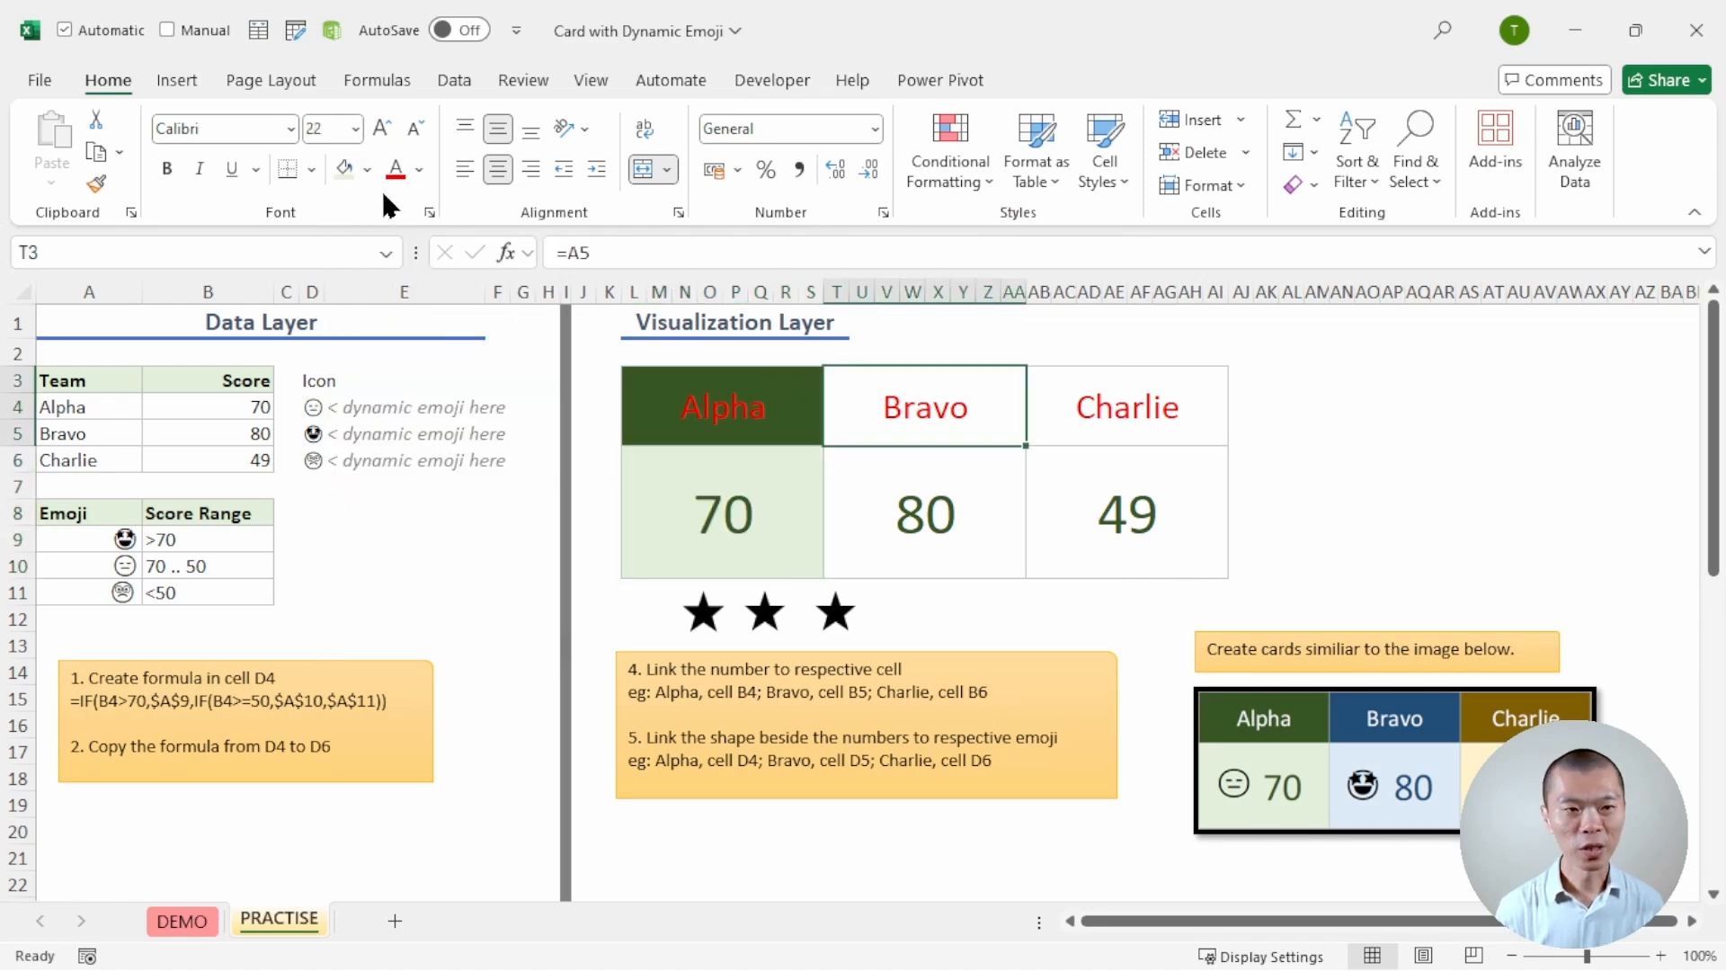
pyautogui.click(365, 168)
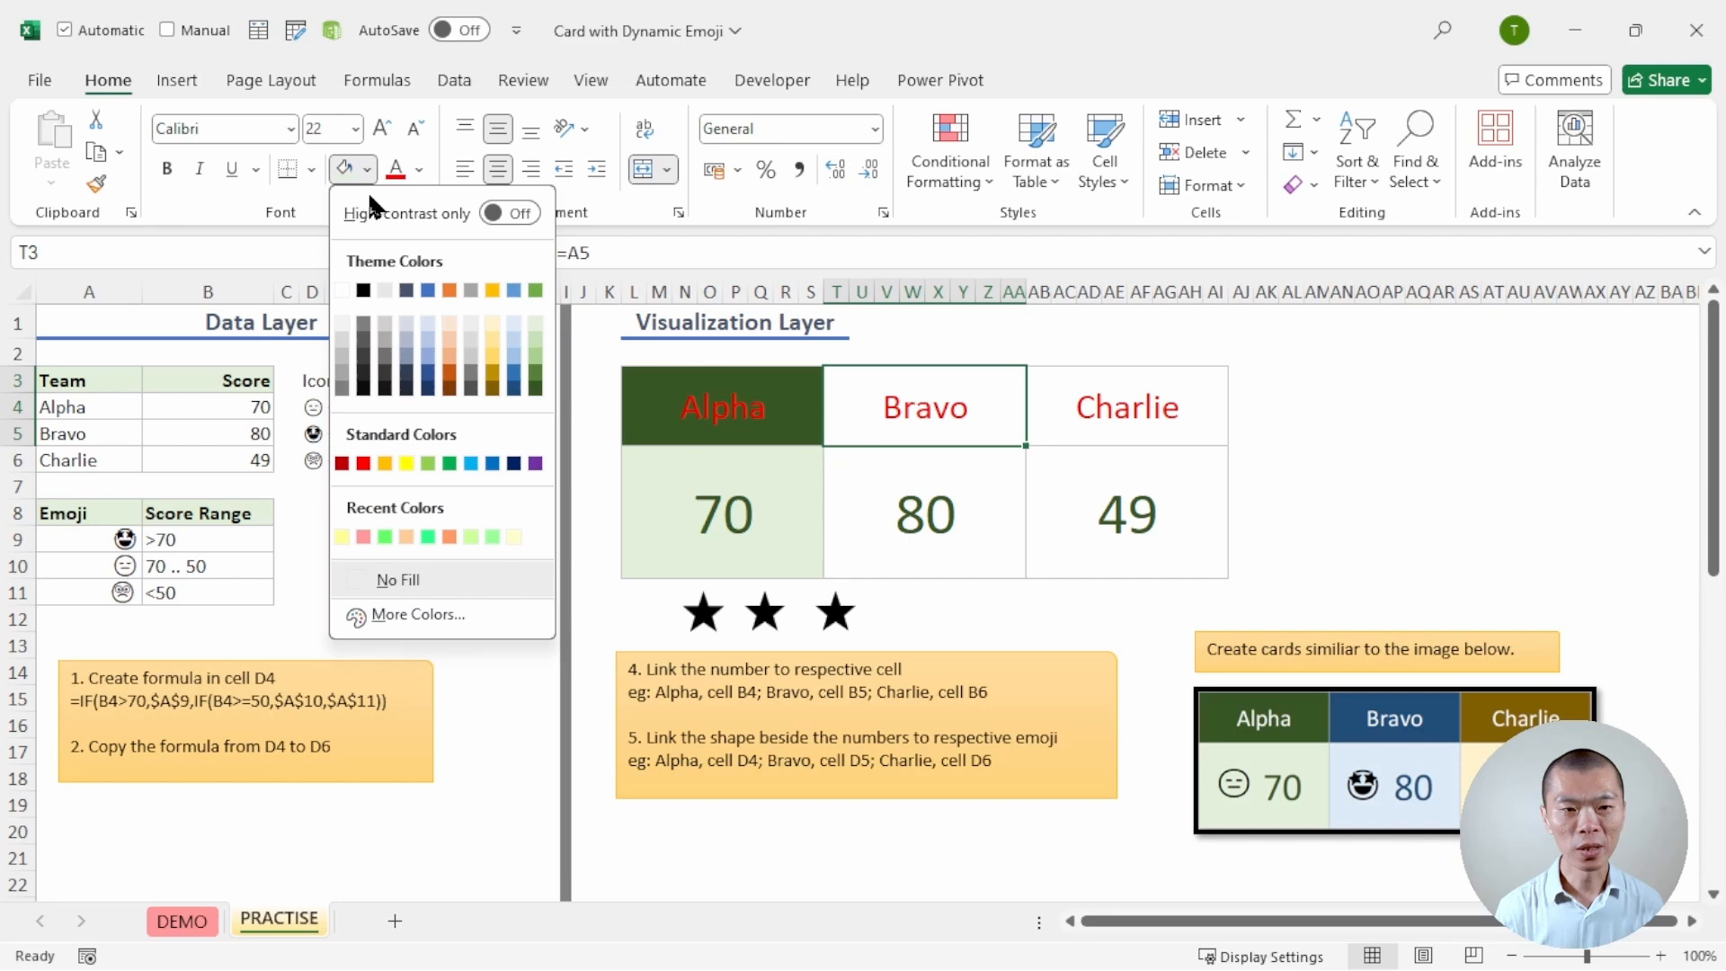
pyautogui.click(515, 394)
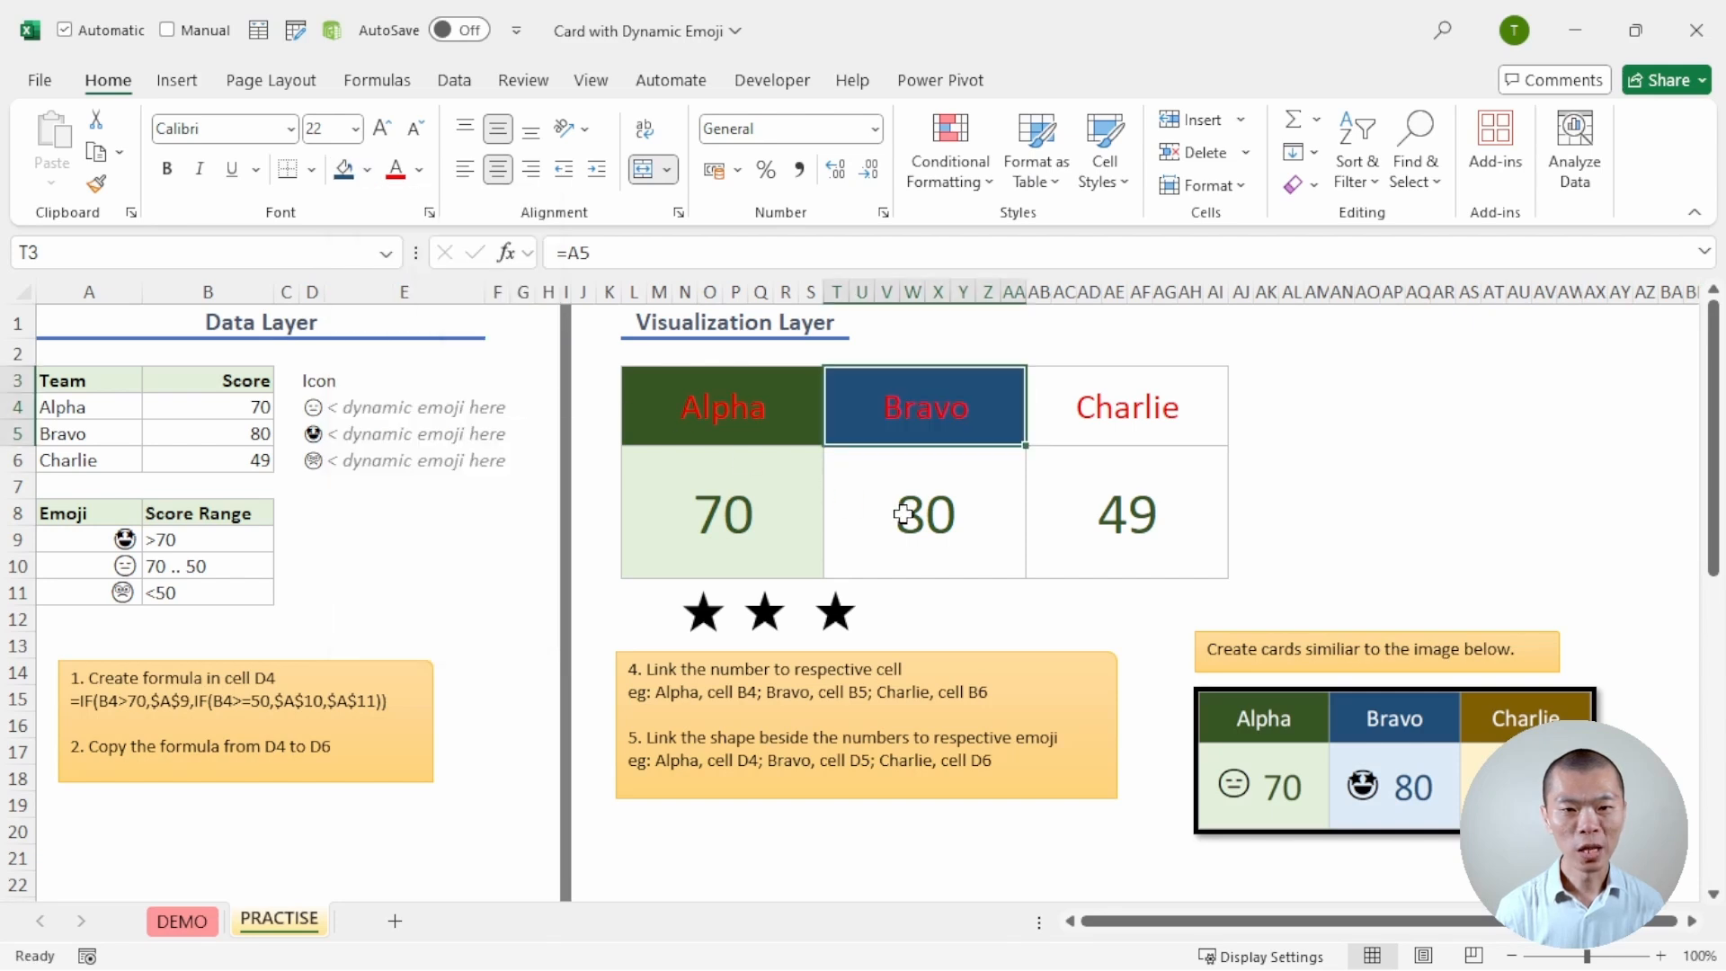
pyautogui.click(367, 170)
pyautogui.press('Escape')
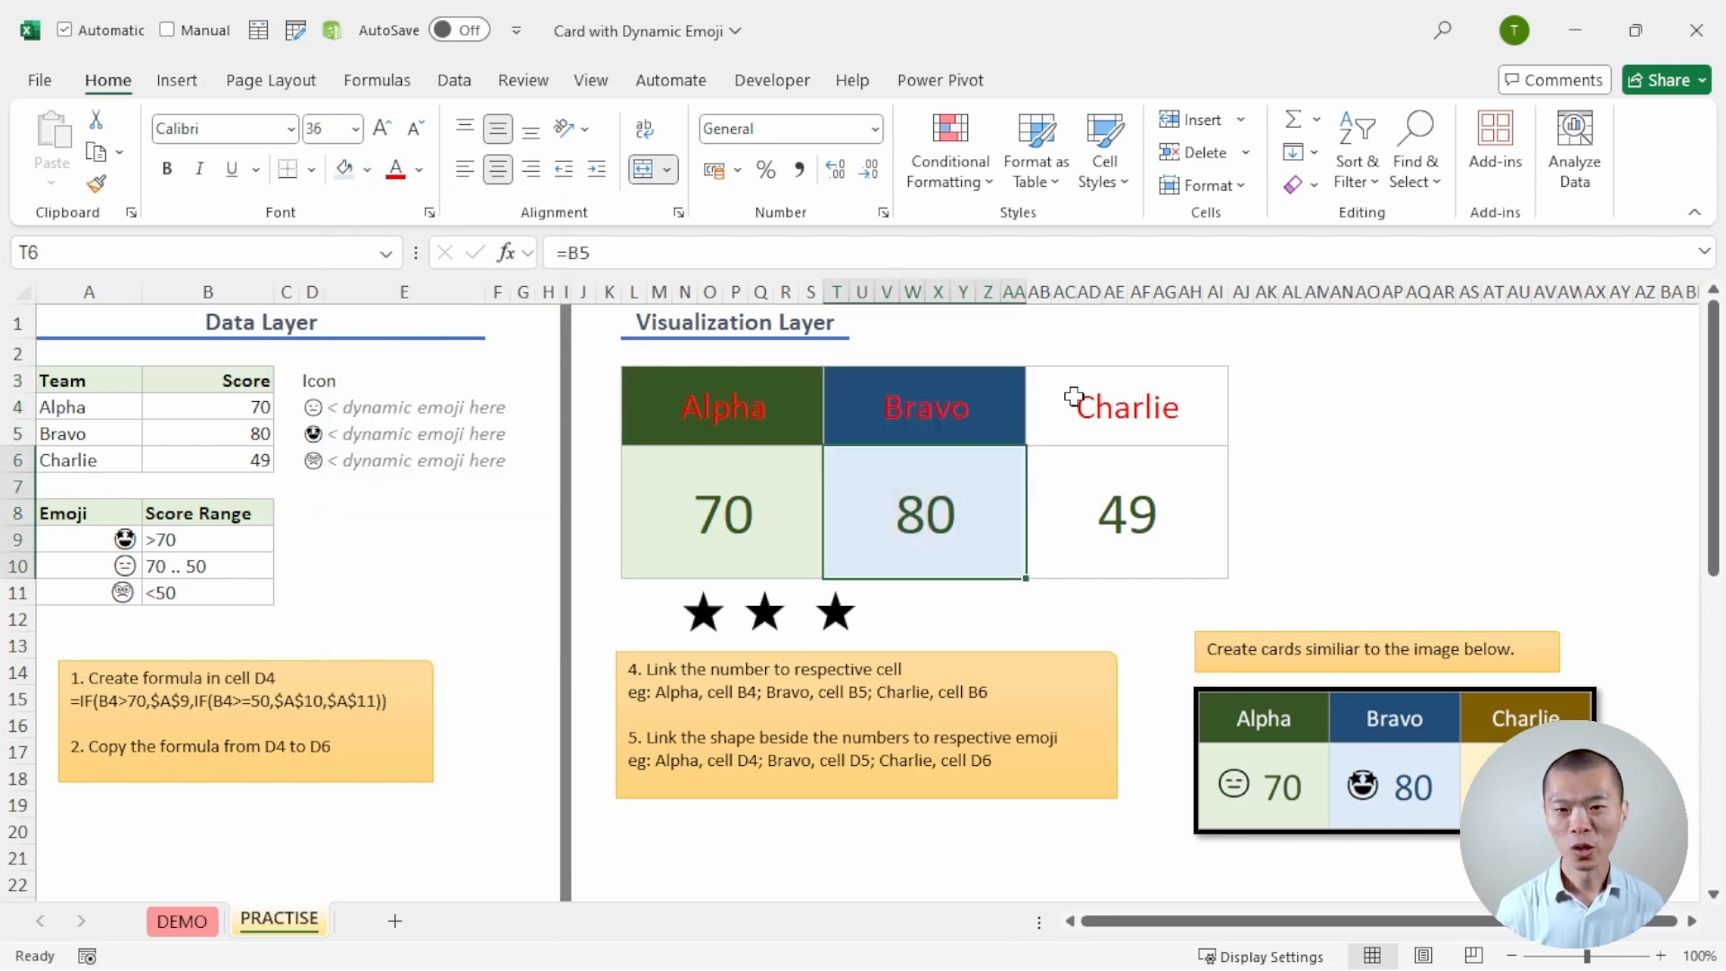
# - Fill the Charlie header cell AB3 with dark gold and its score cell AB6 with light gold
pyautogui.click(1070, 397)
pyautogui.click(367, 171)
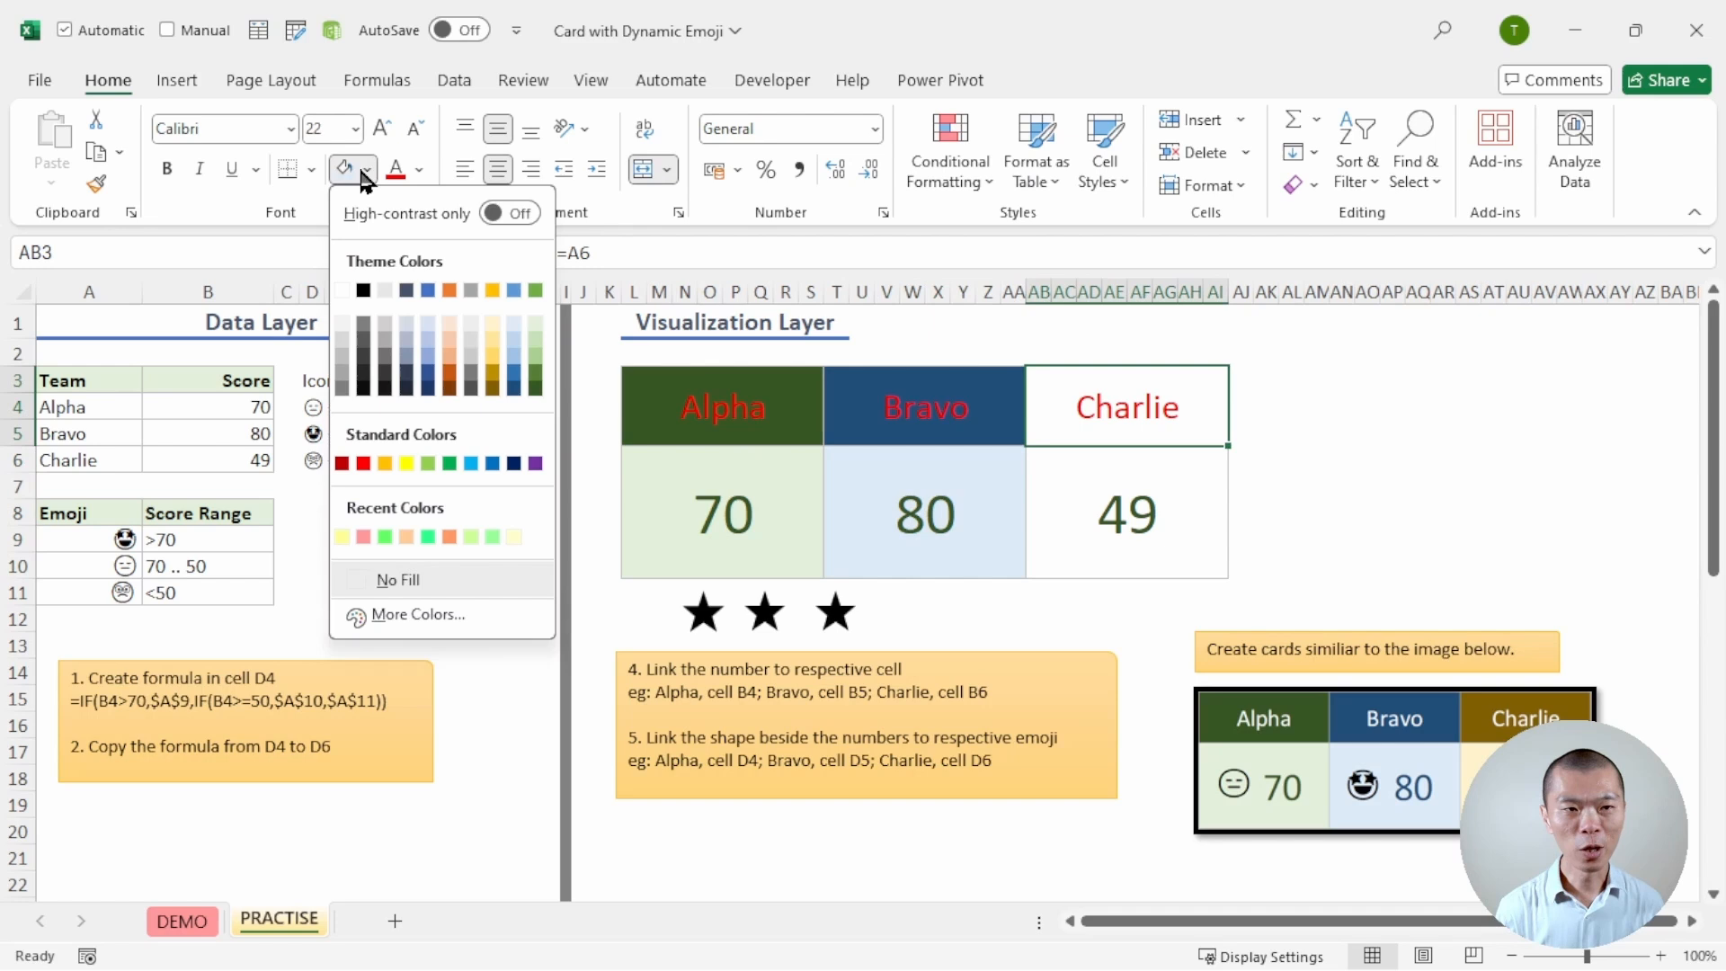
pyautogui.click(492, 385)
pyautogui.click(1059, 511)
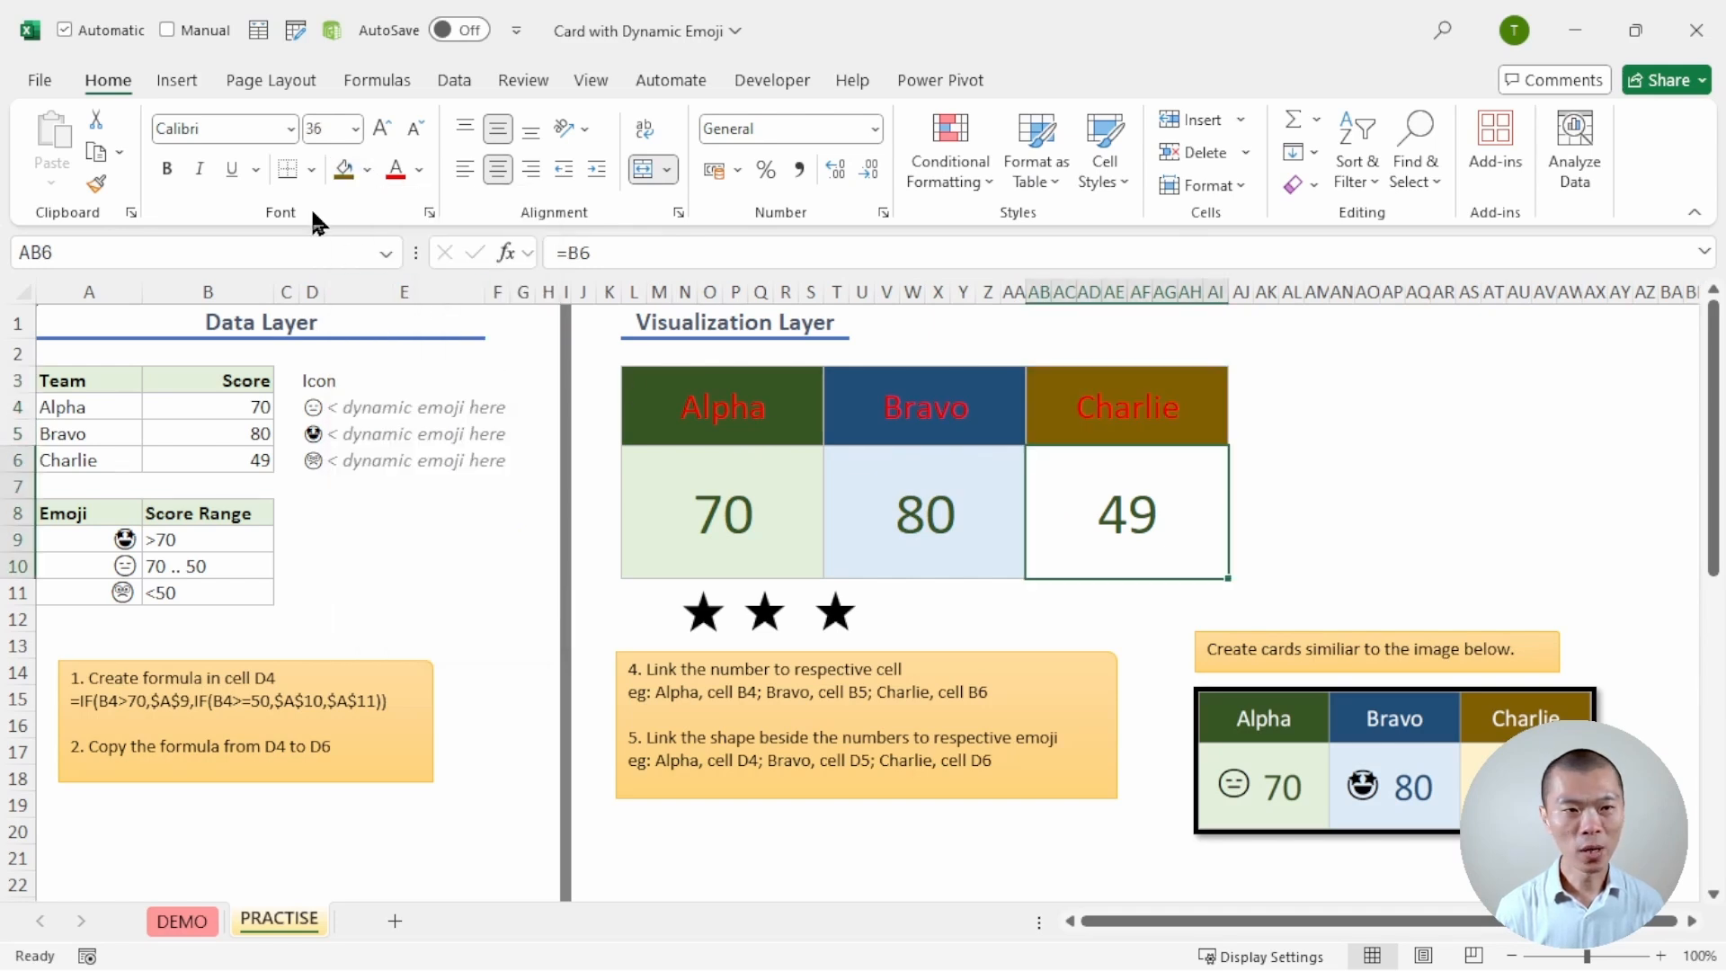
pyautogui.click(367, 171)
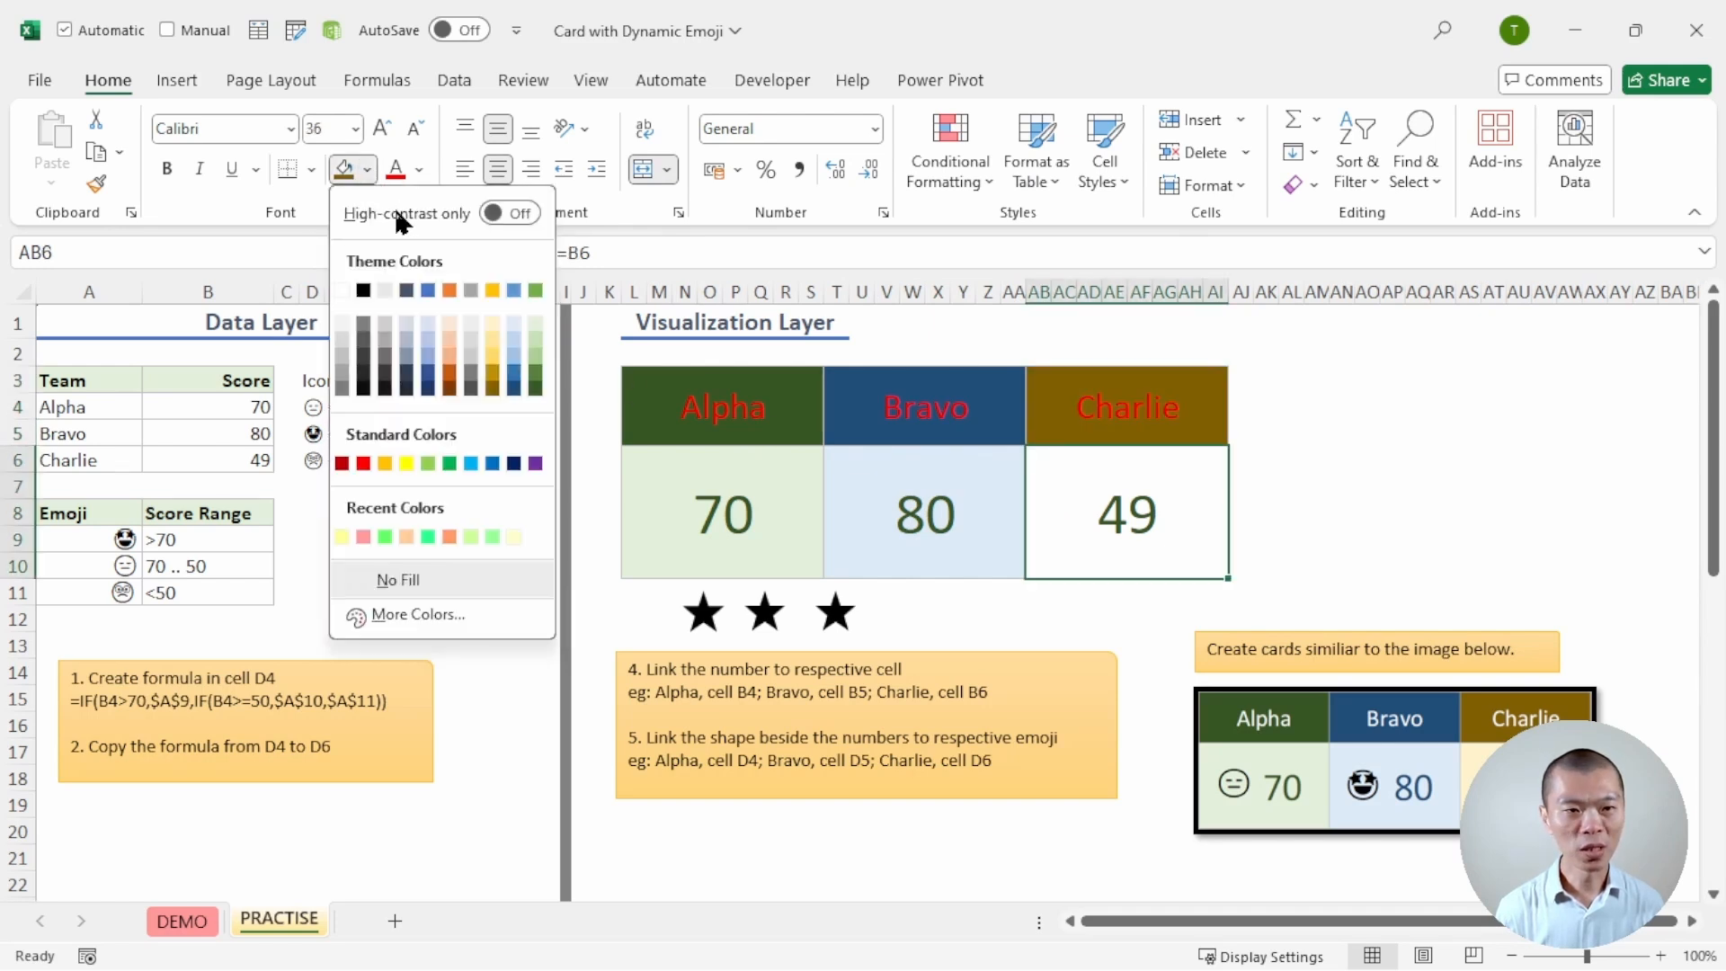
pyautogui.click(494, 318)
# - Change the font color of the Alpha, Bravo and Charlie header cells to white
pyautogui.moveTo(692, 411); pyautogui.dragTo(1078, 407)
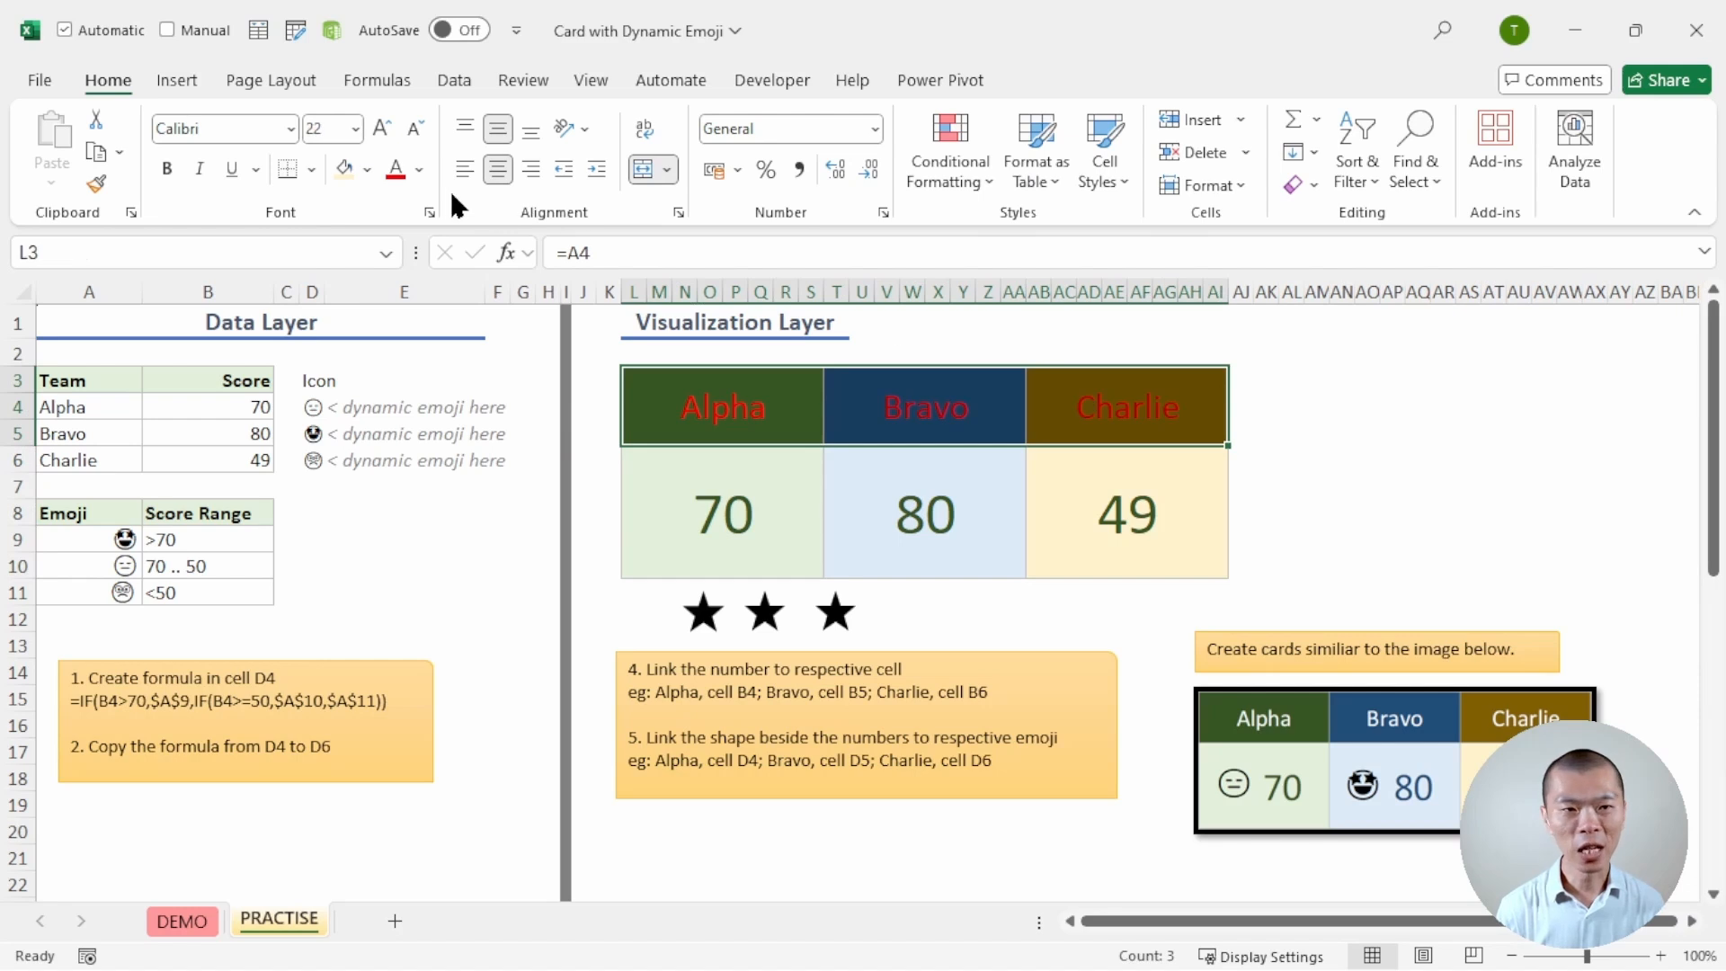
pyautogui.click(418, 174)
pyautogui.click(406, 333)
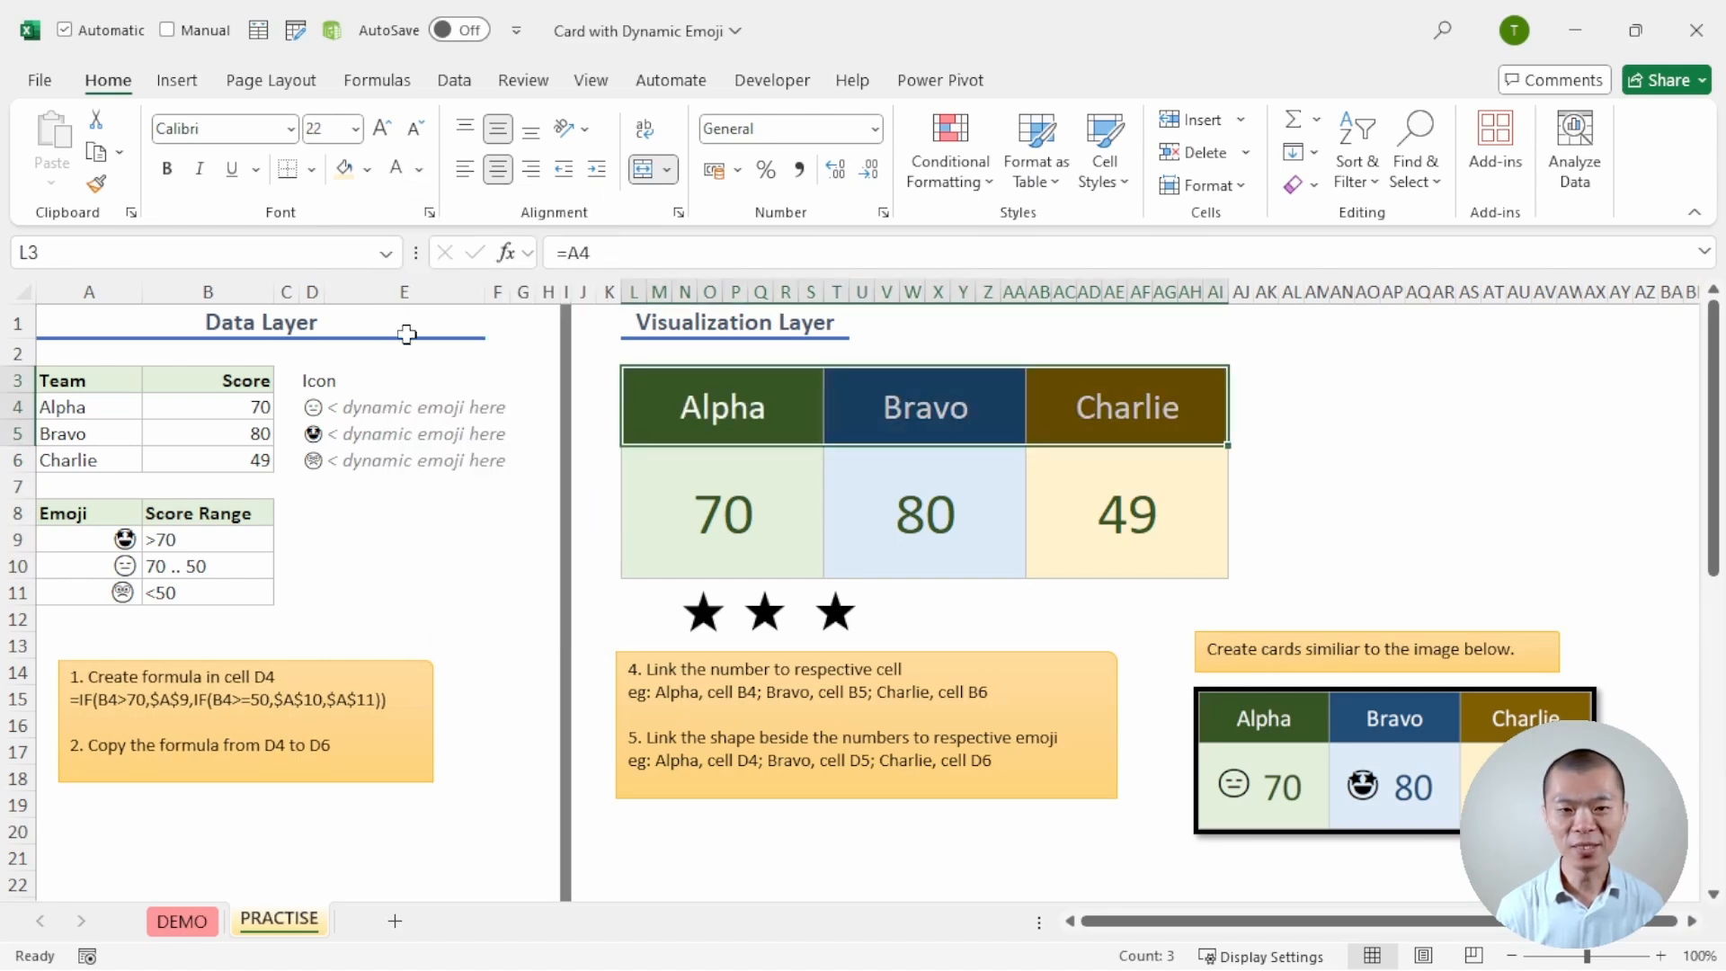
pyautogui.click(696, 614)
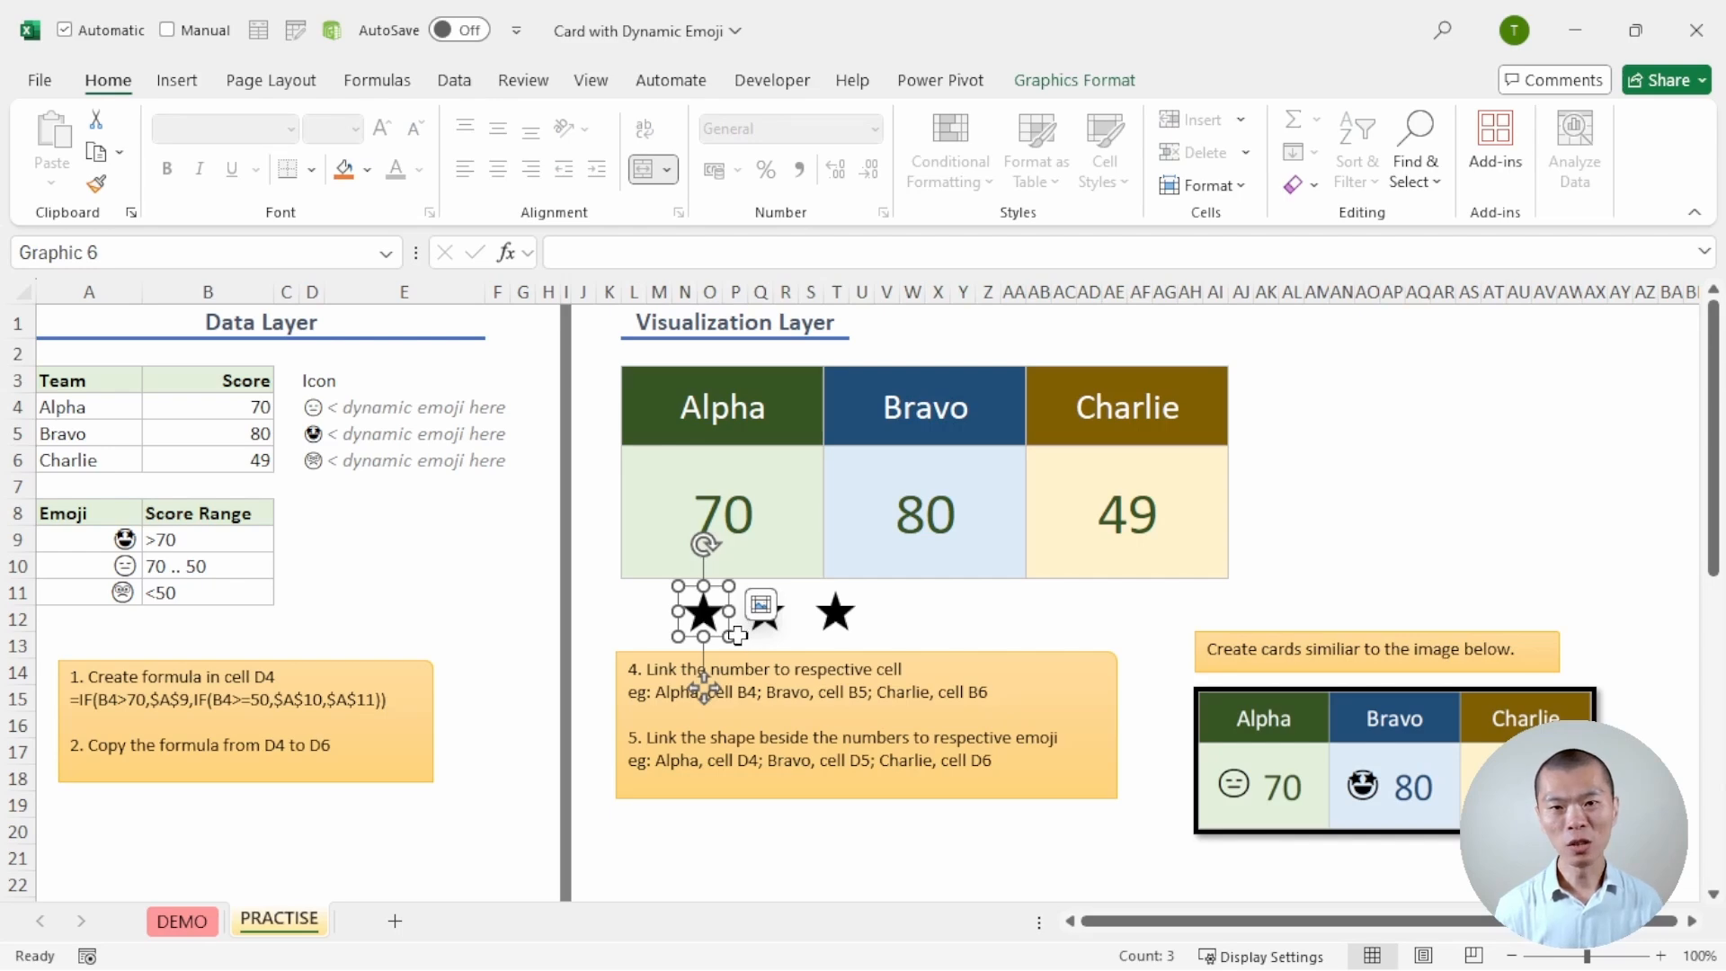
pyautogui.click(177, 83)
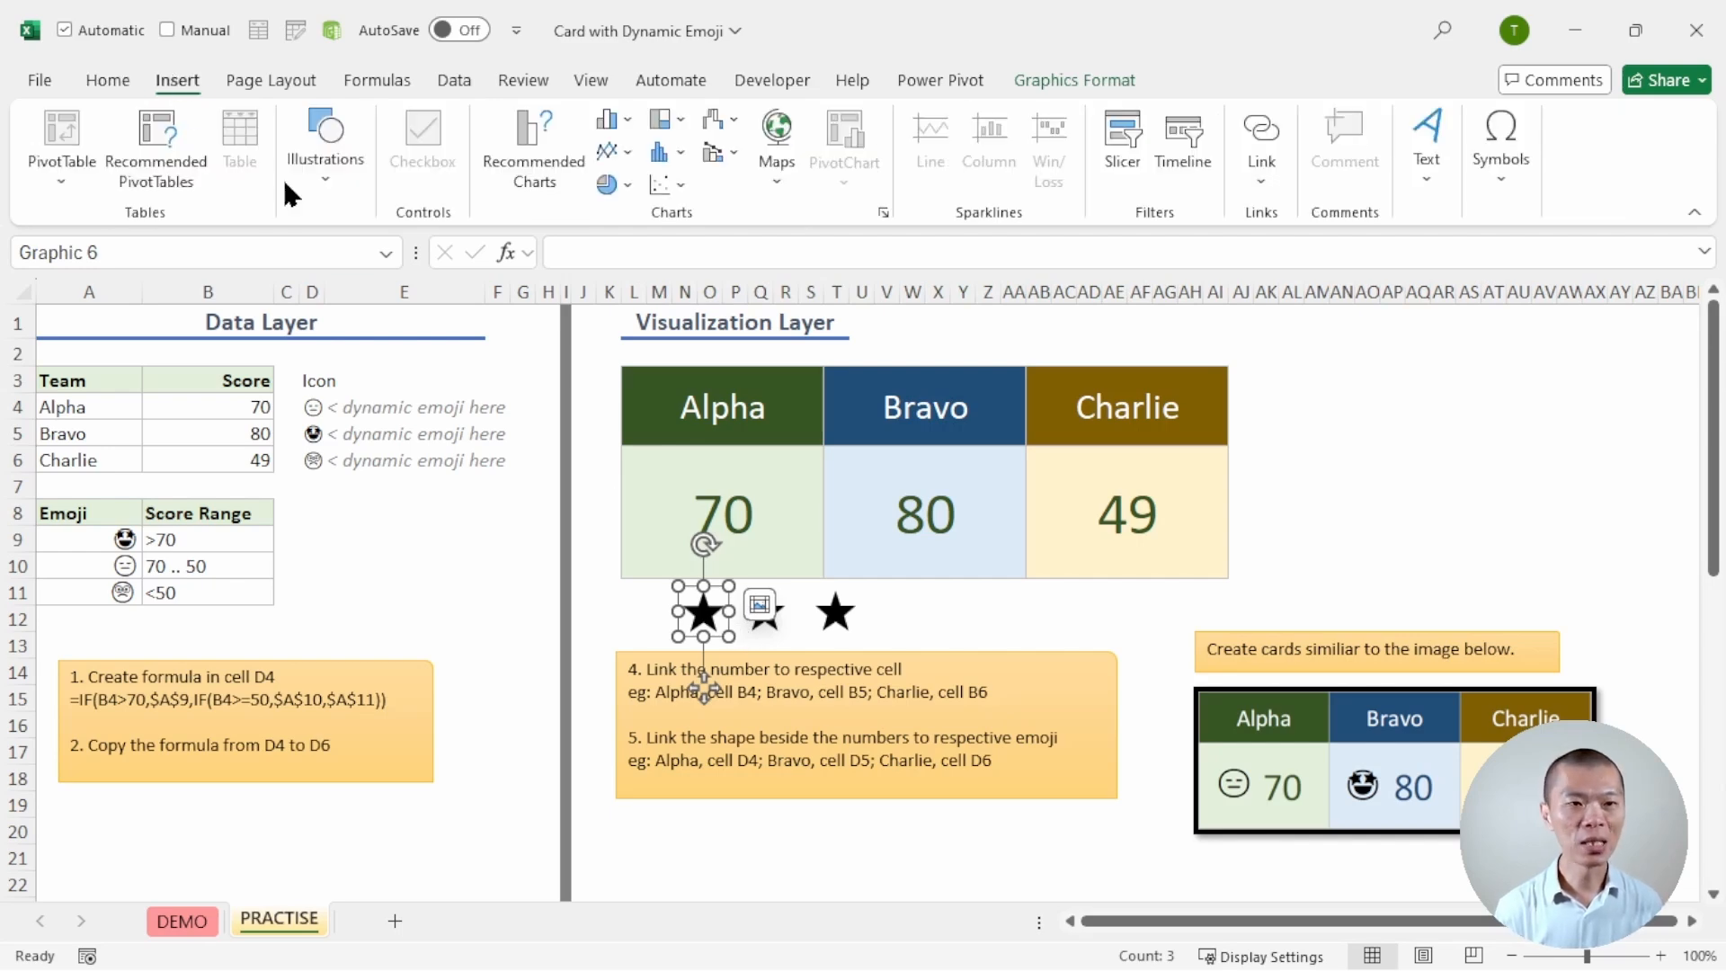
pyautogui.click(321, 169)
pyautogui.click(435, 285)
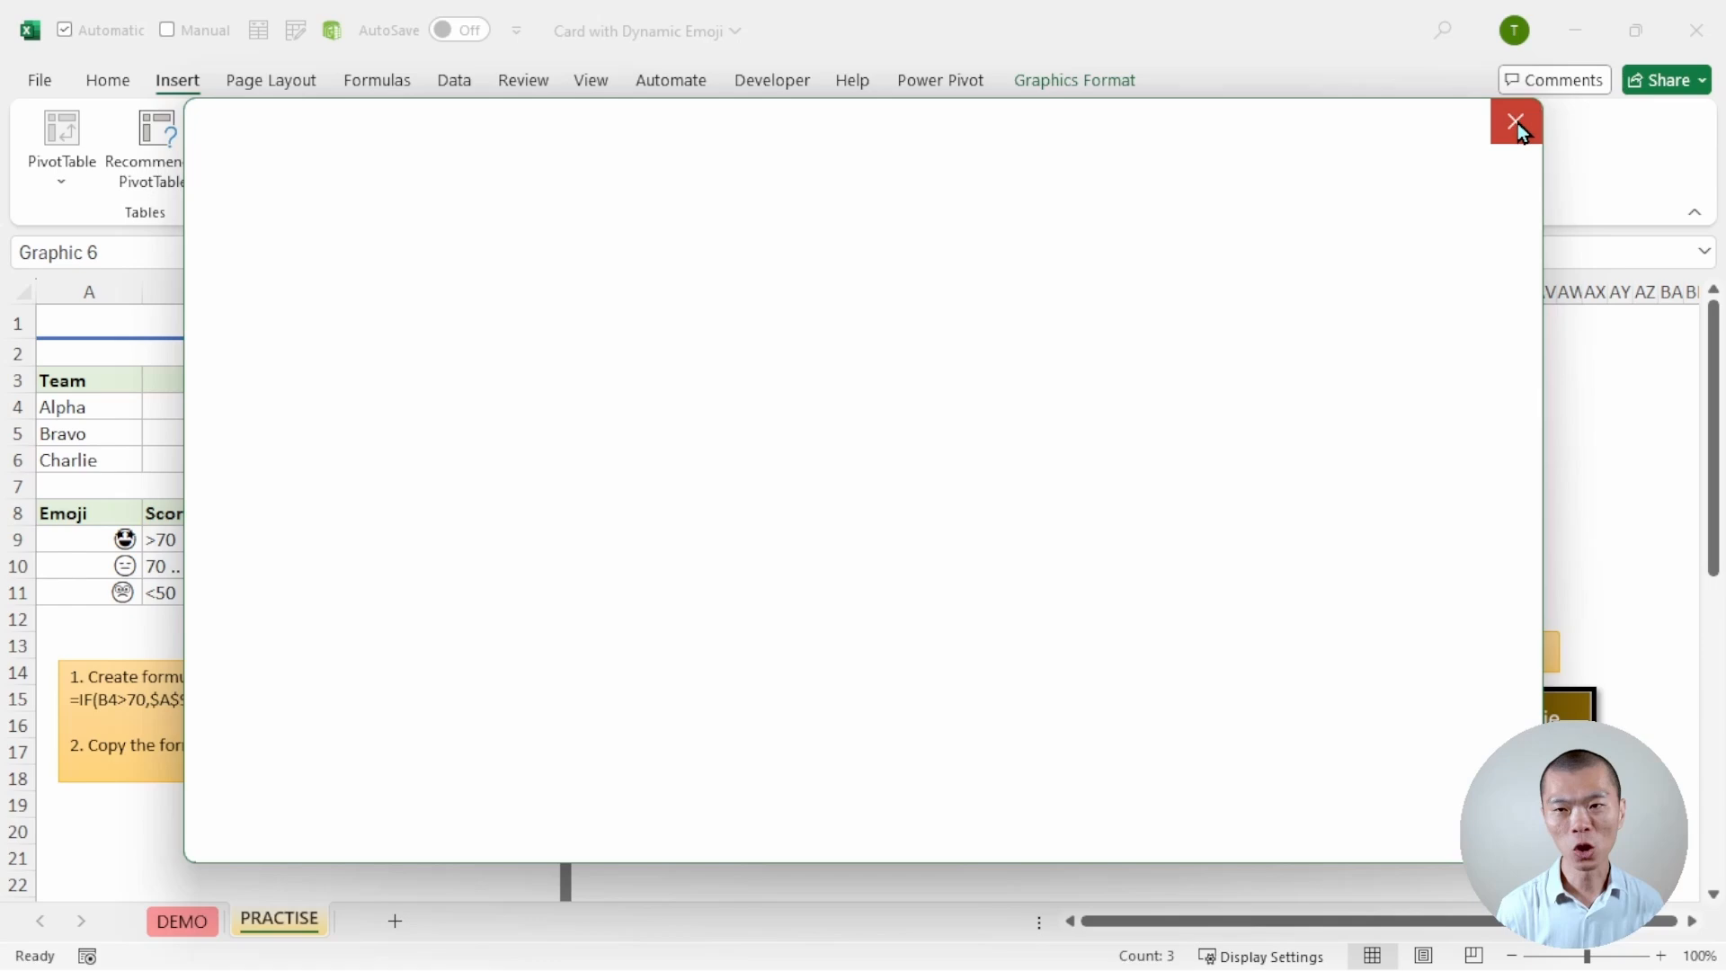
pyautogui.click(1516, 122)
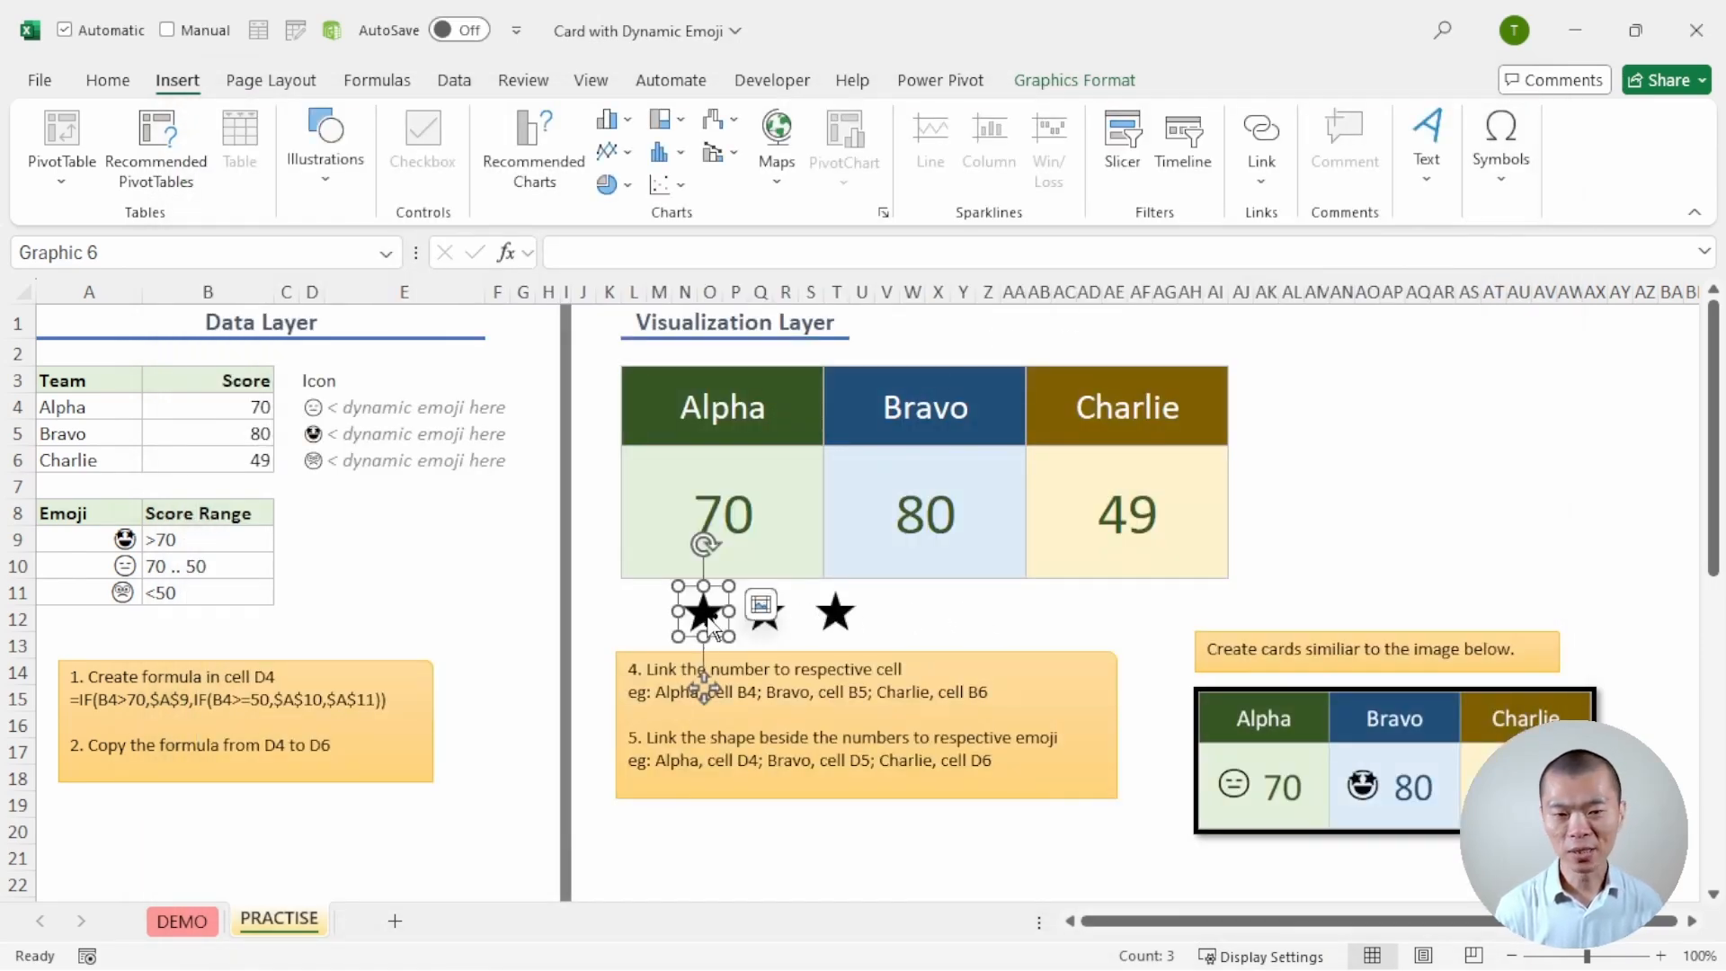
# - Move the three star icons into the Alpha, Bravo and Charlie score cells, one just before each score
pyautogui.moveTo(711, 620); pyautogui.dragTo(667, 516)
pyautogui.moveTo(765, 613); pyautogui.dragTo(855, 530)
pyautogui.moveTo(838, 607); pyautogui.dragTo(1073, 512)
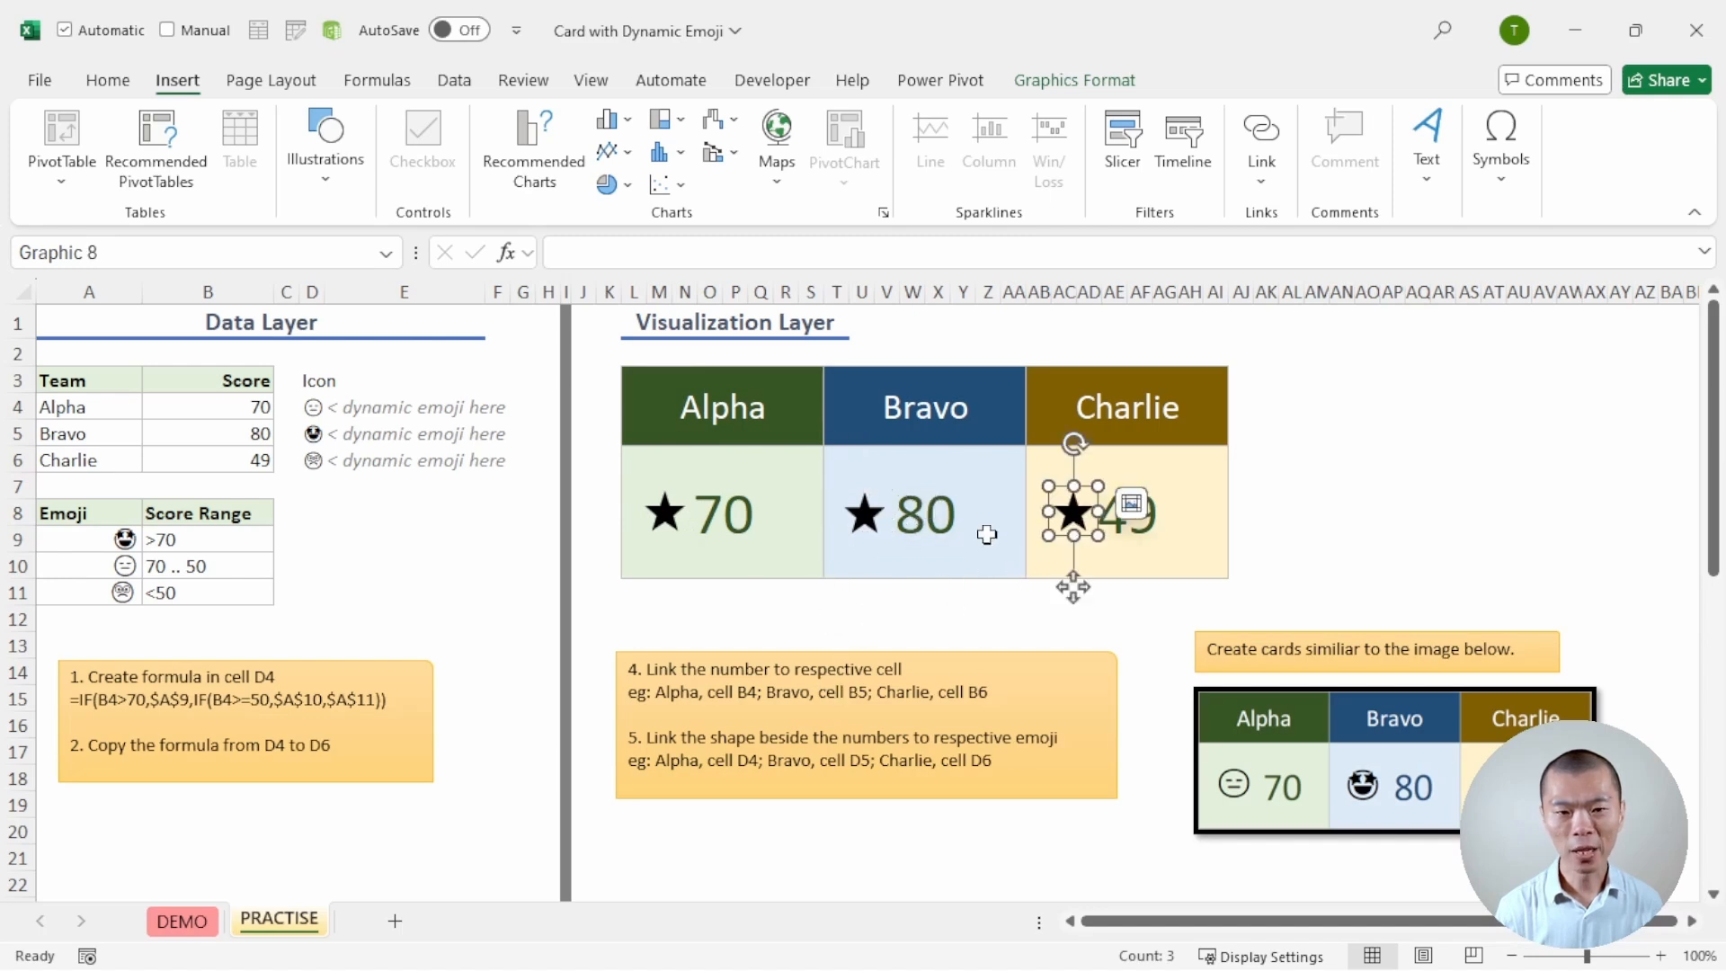
# - Link the star icon on the Alpha card to its dynamic emoji with the formula =$D$4
pyautogui.click(669, 524)
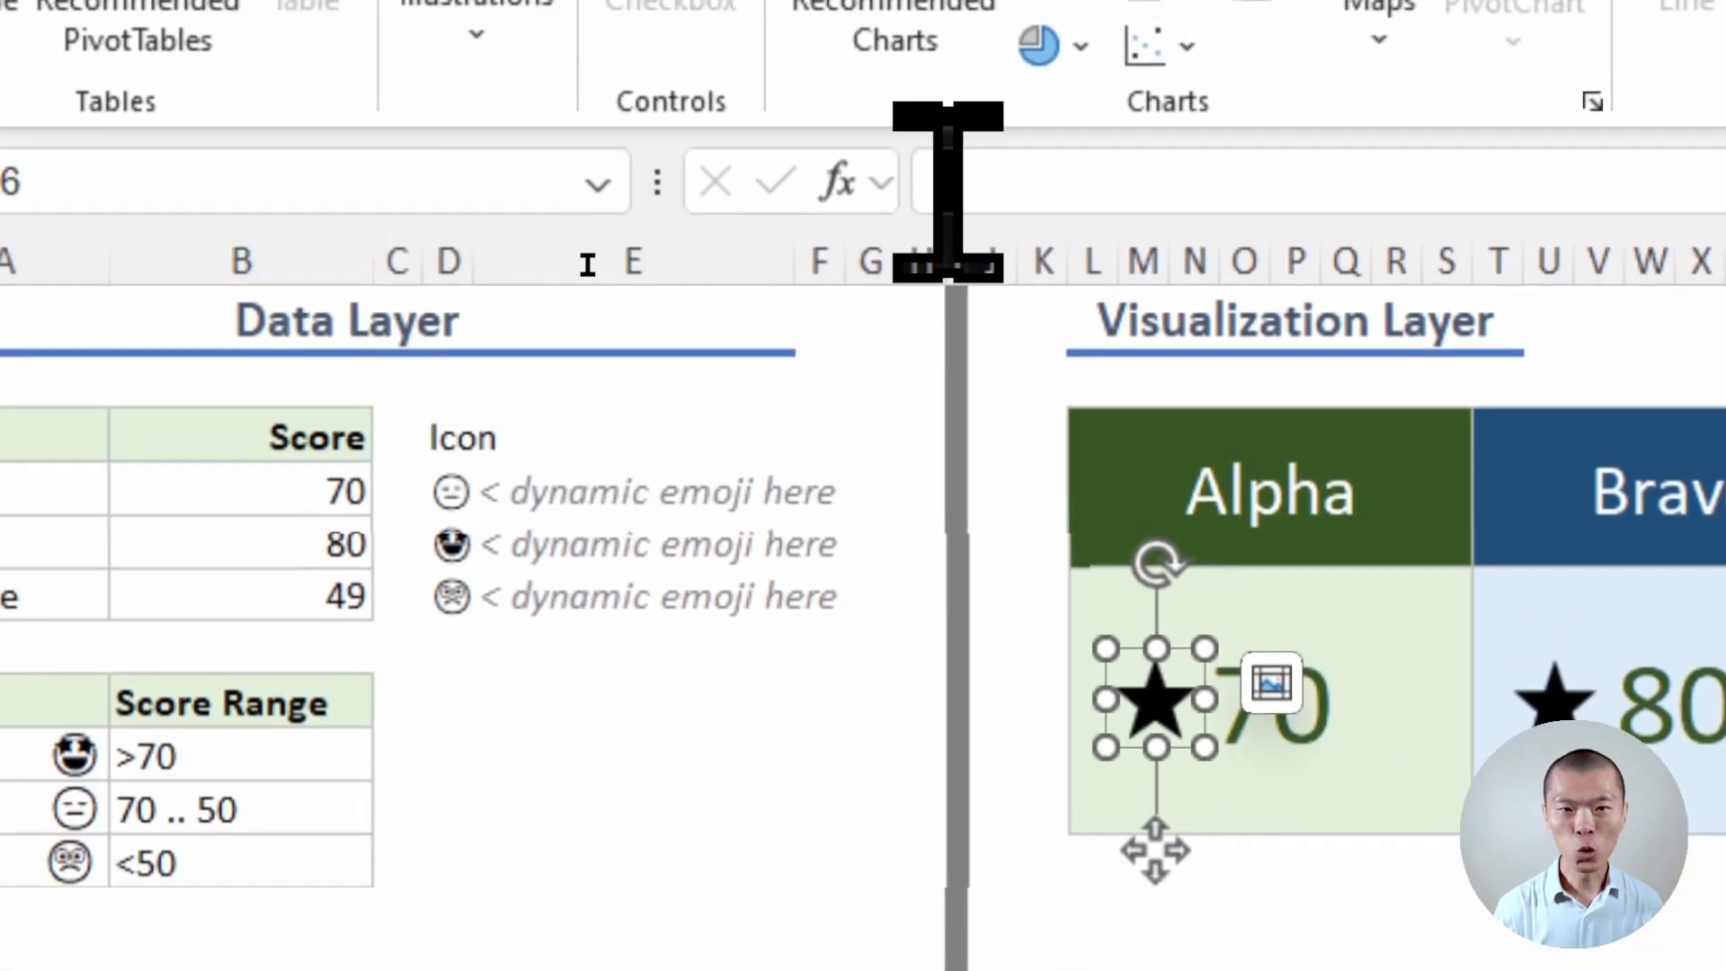
pyautogui.click(1038, 189)
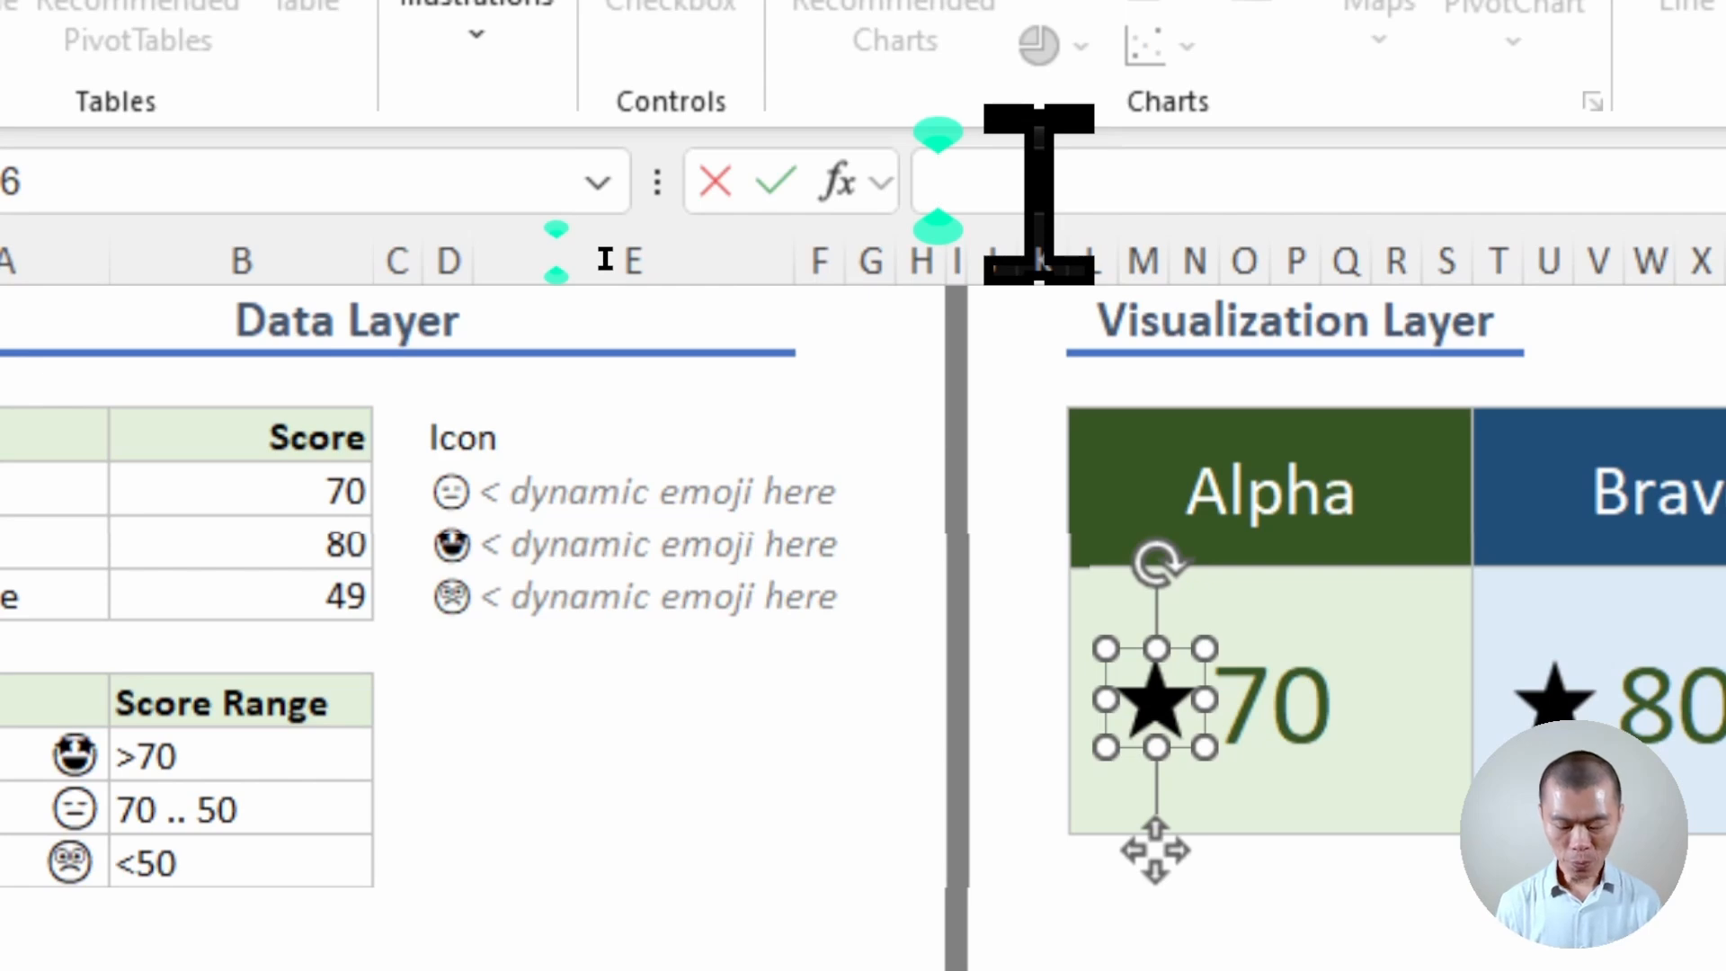
pyautogui.click(450, 491)
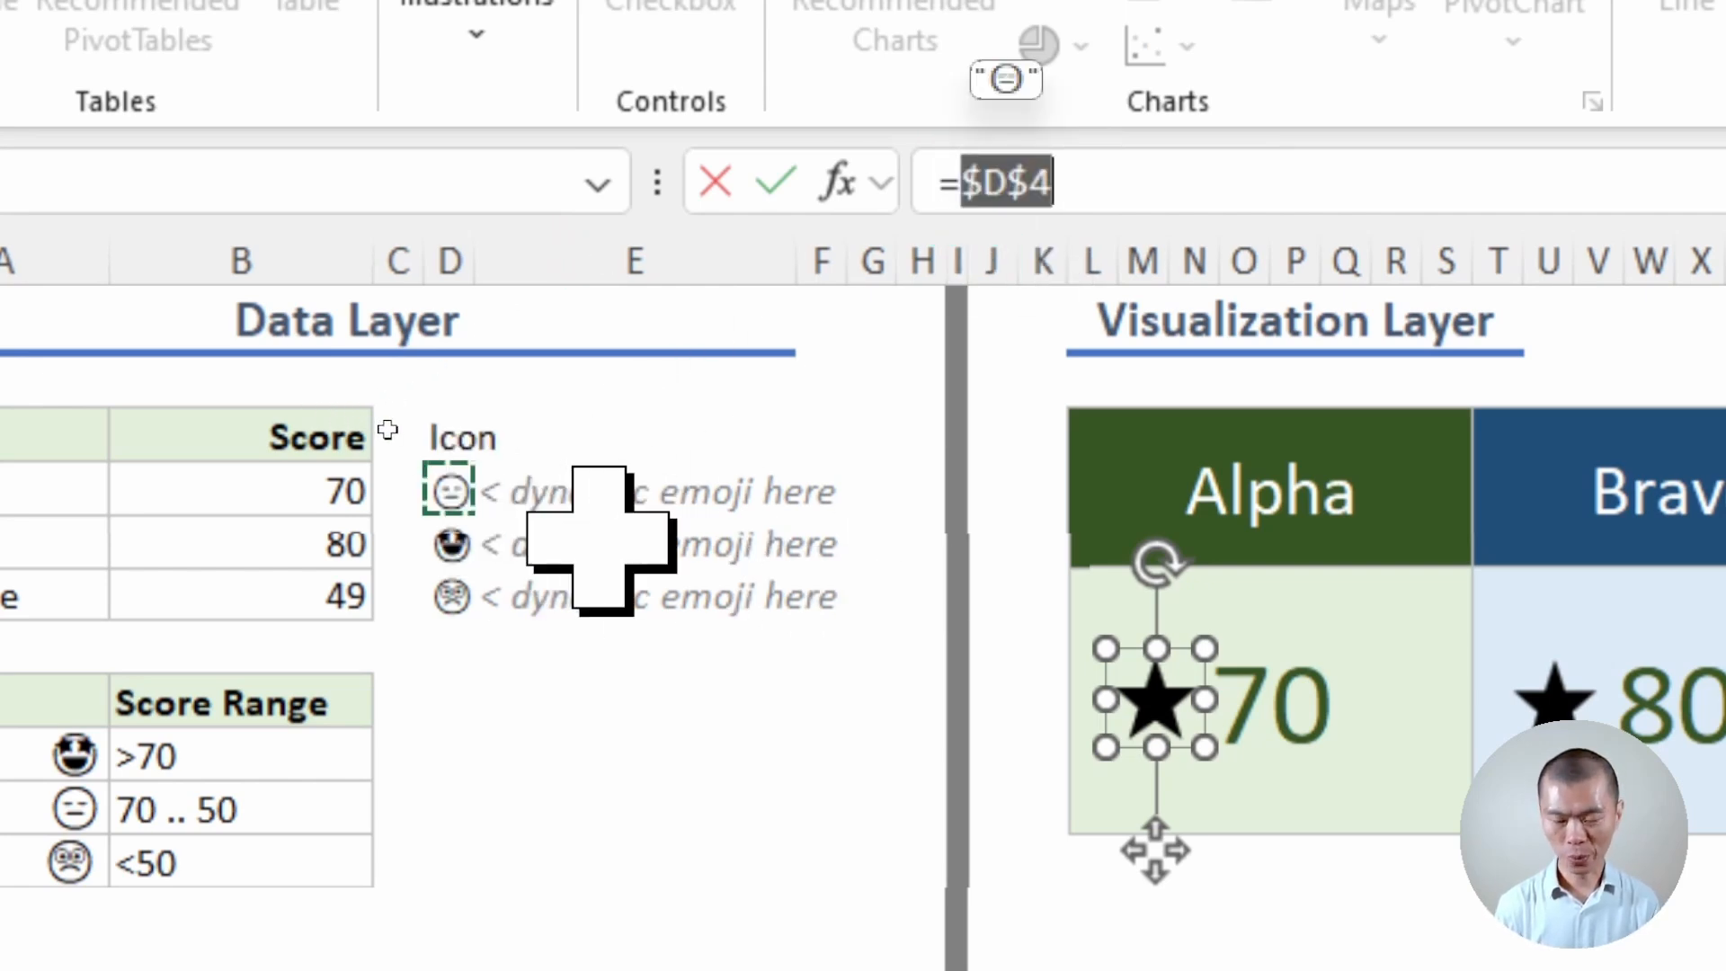
pyautogui.press('Return')
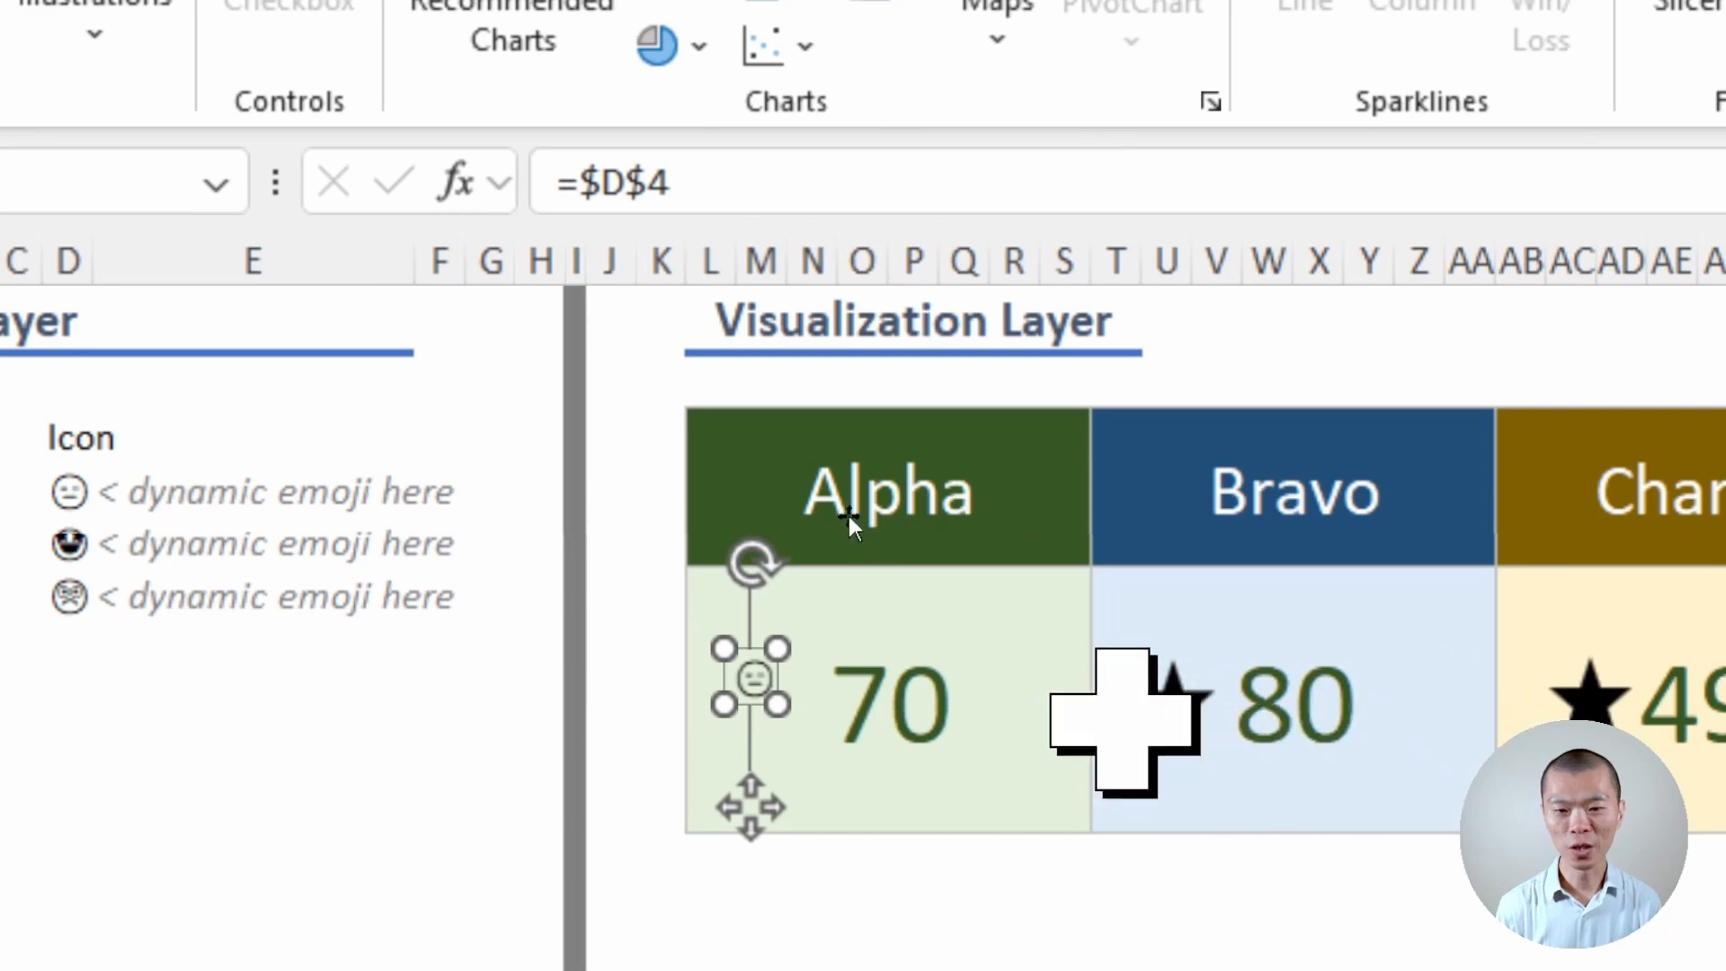
# - Link the star icon on the Bravo card to its dynamic emoji with the formula =$D$5
pyautogui.click(1533, 706)
pyautogui.click(660, 207)
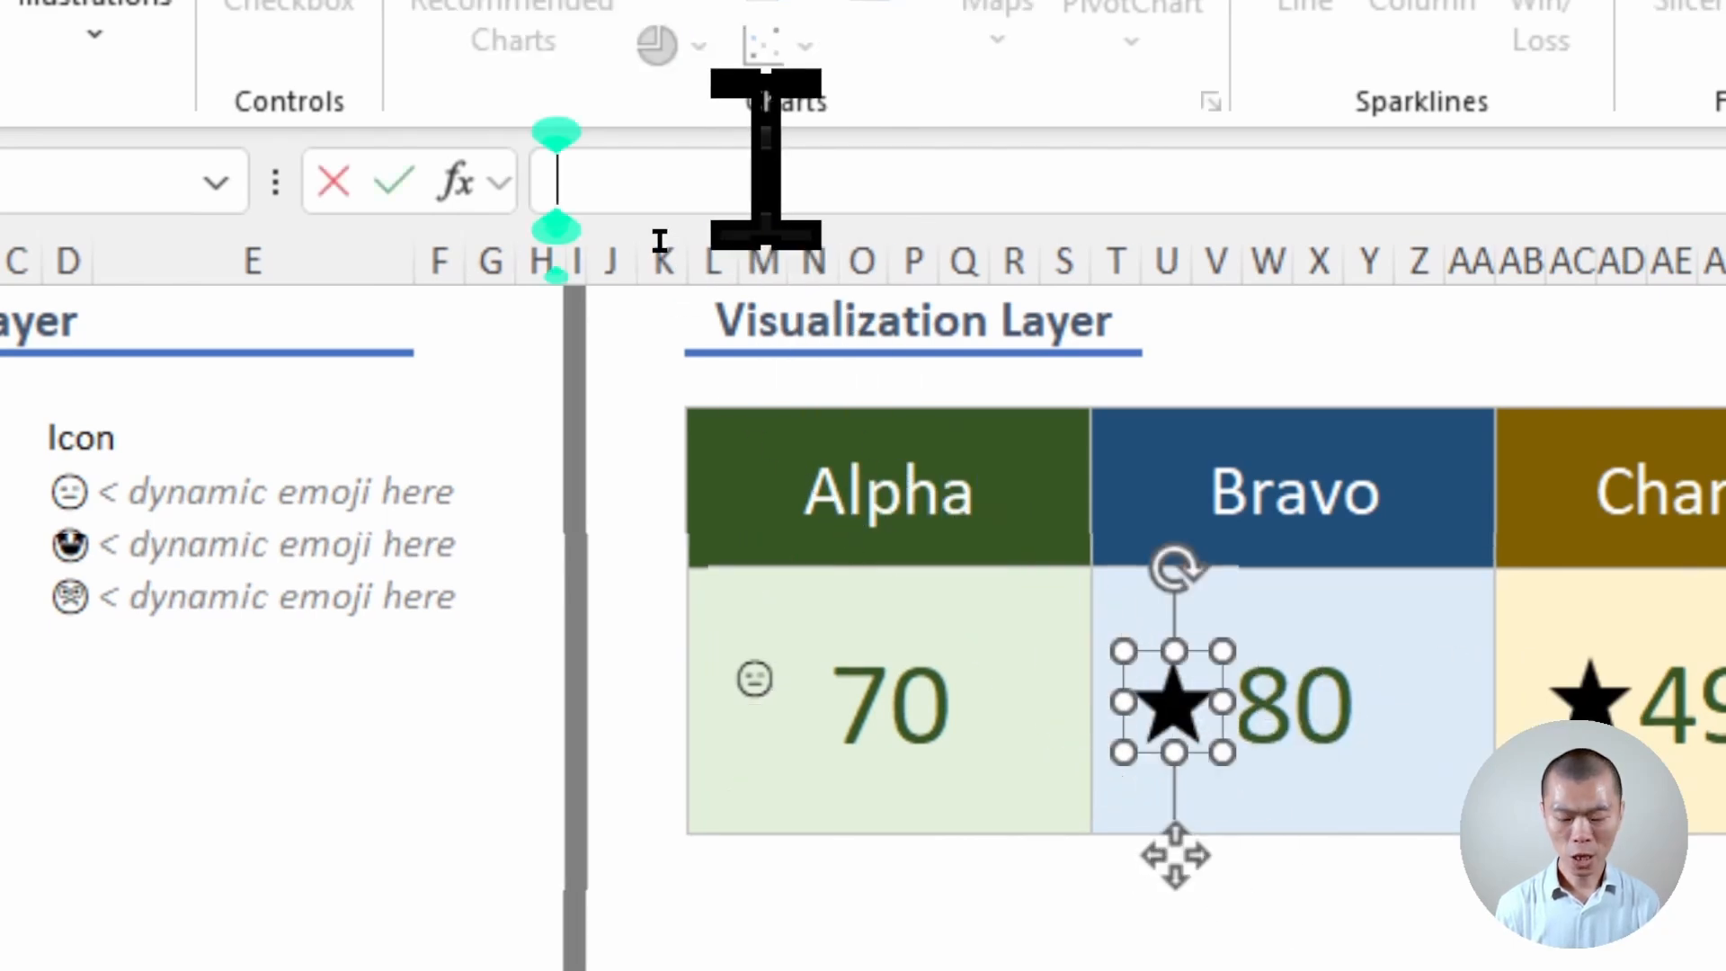
pyautogui.write('=')
pyautogui.click(70, 544)
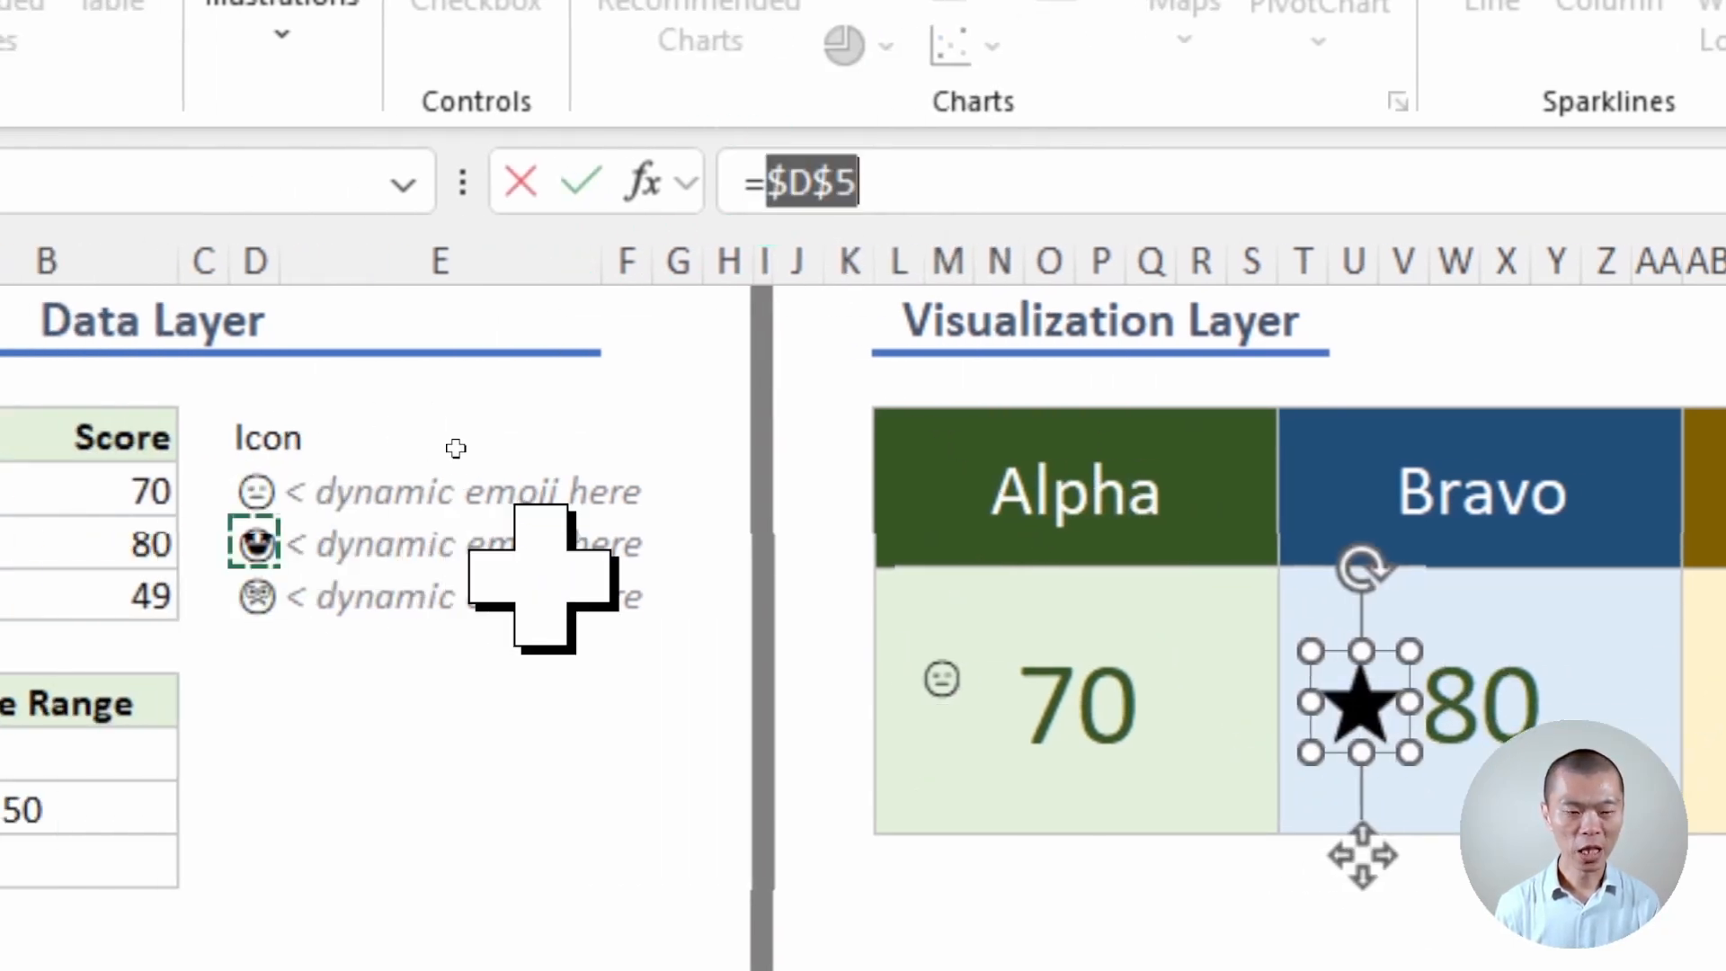
pyautogui.press('Return')
# - Link the star icon on the Charlie card to its dynamic emoji with the formula =$D$6
pyautogui.click(1314, 703)
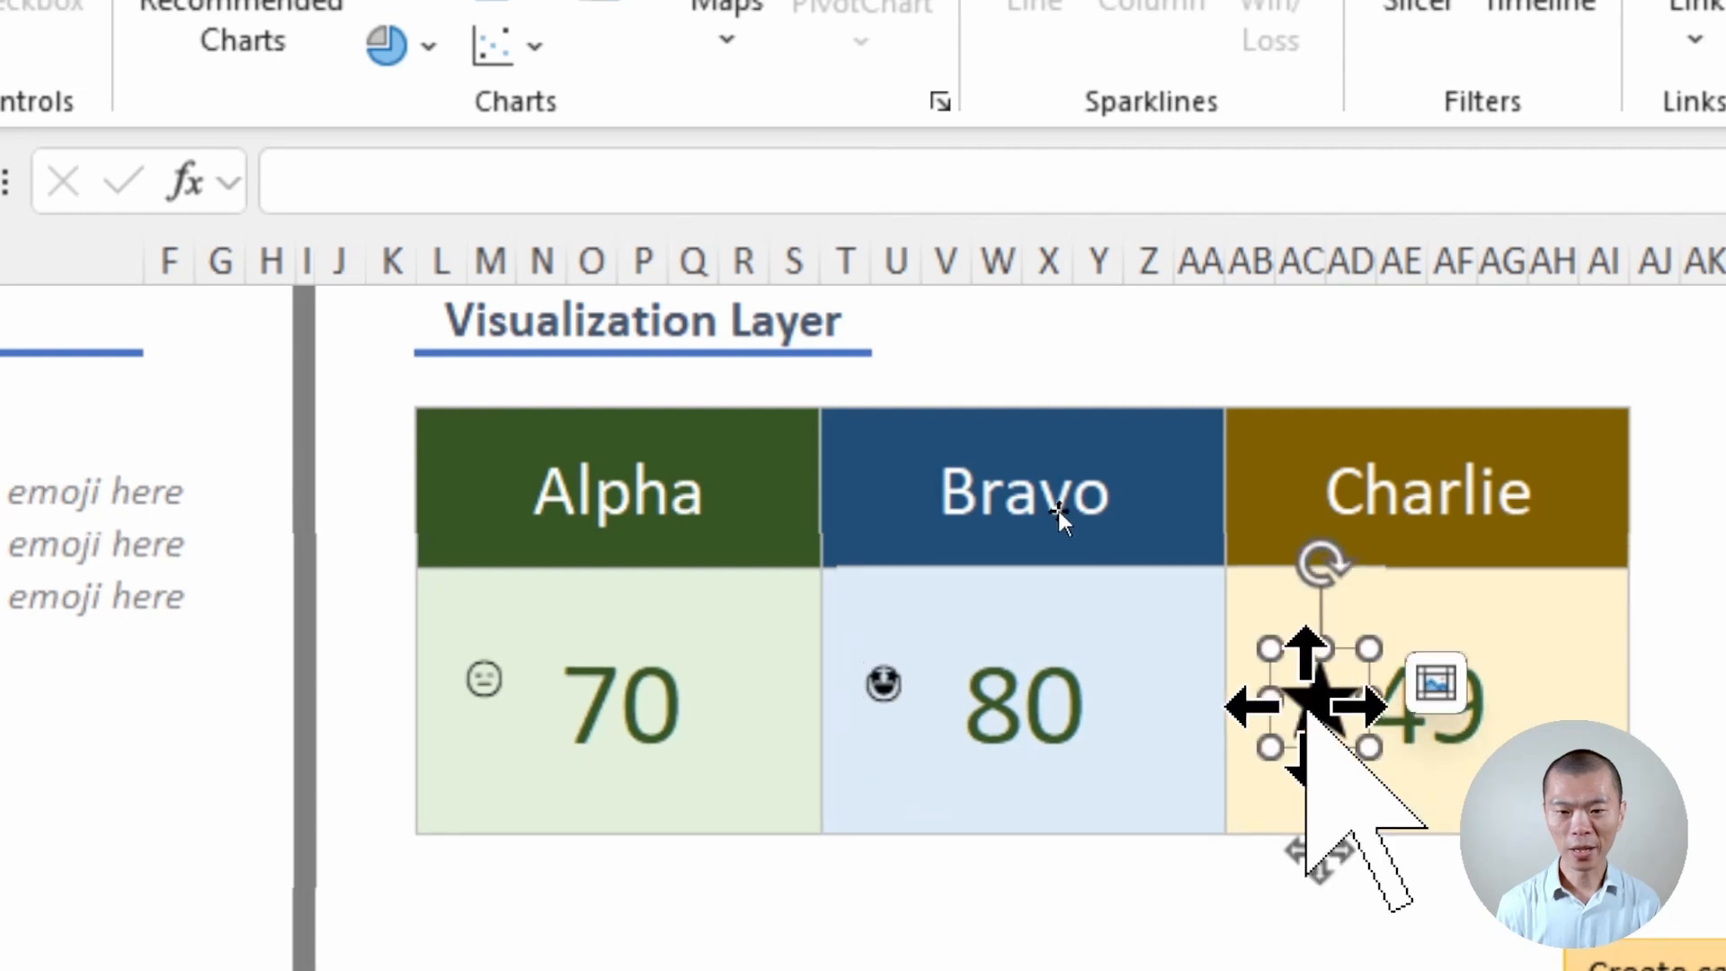
pyautogui.click(310, 184)
pyautogui.write('=')
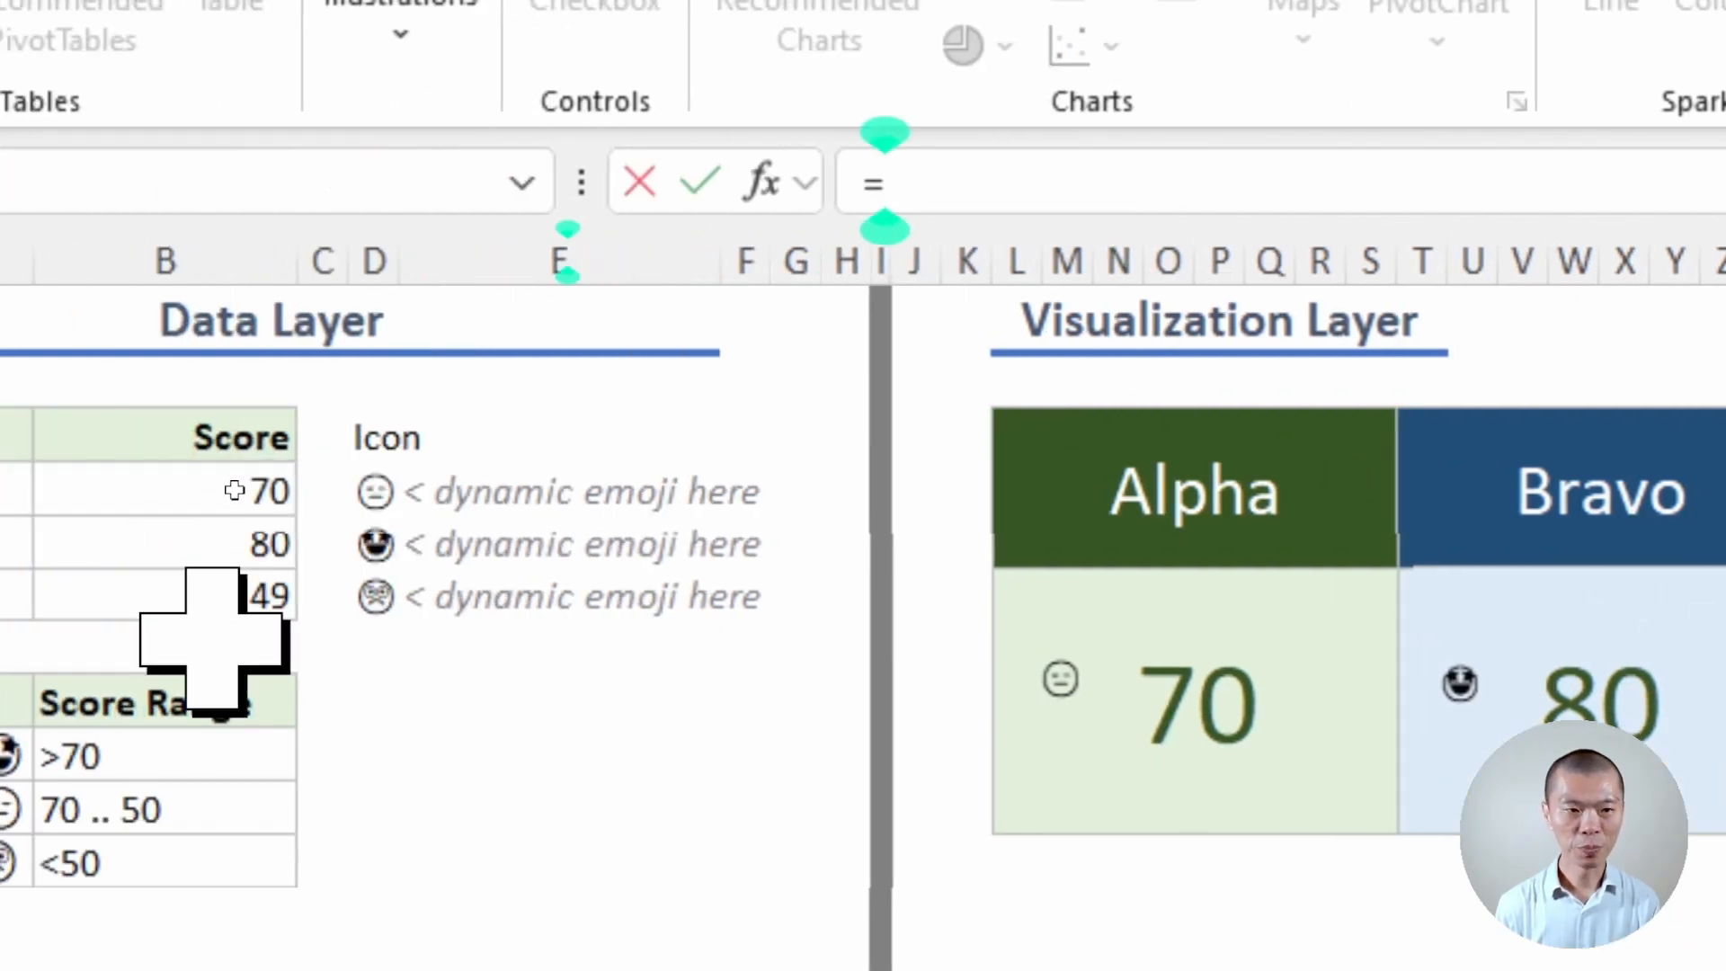
pyautogui.click(374, 596)
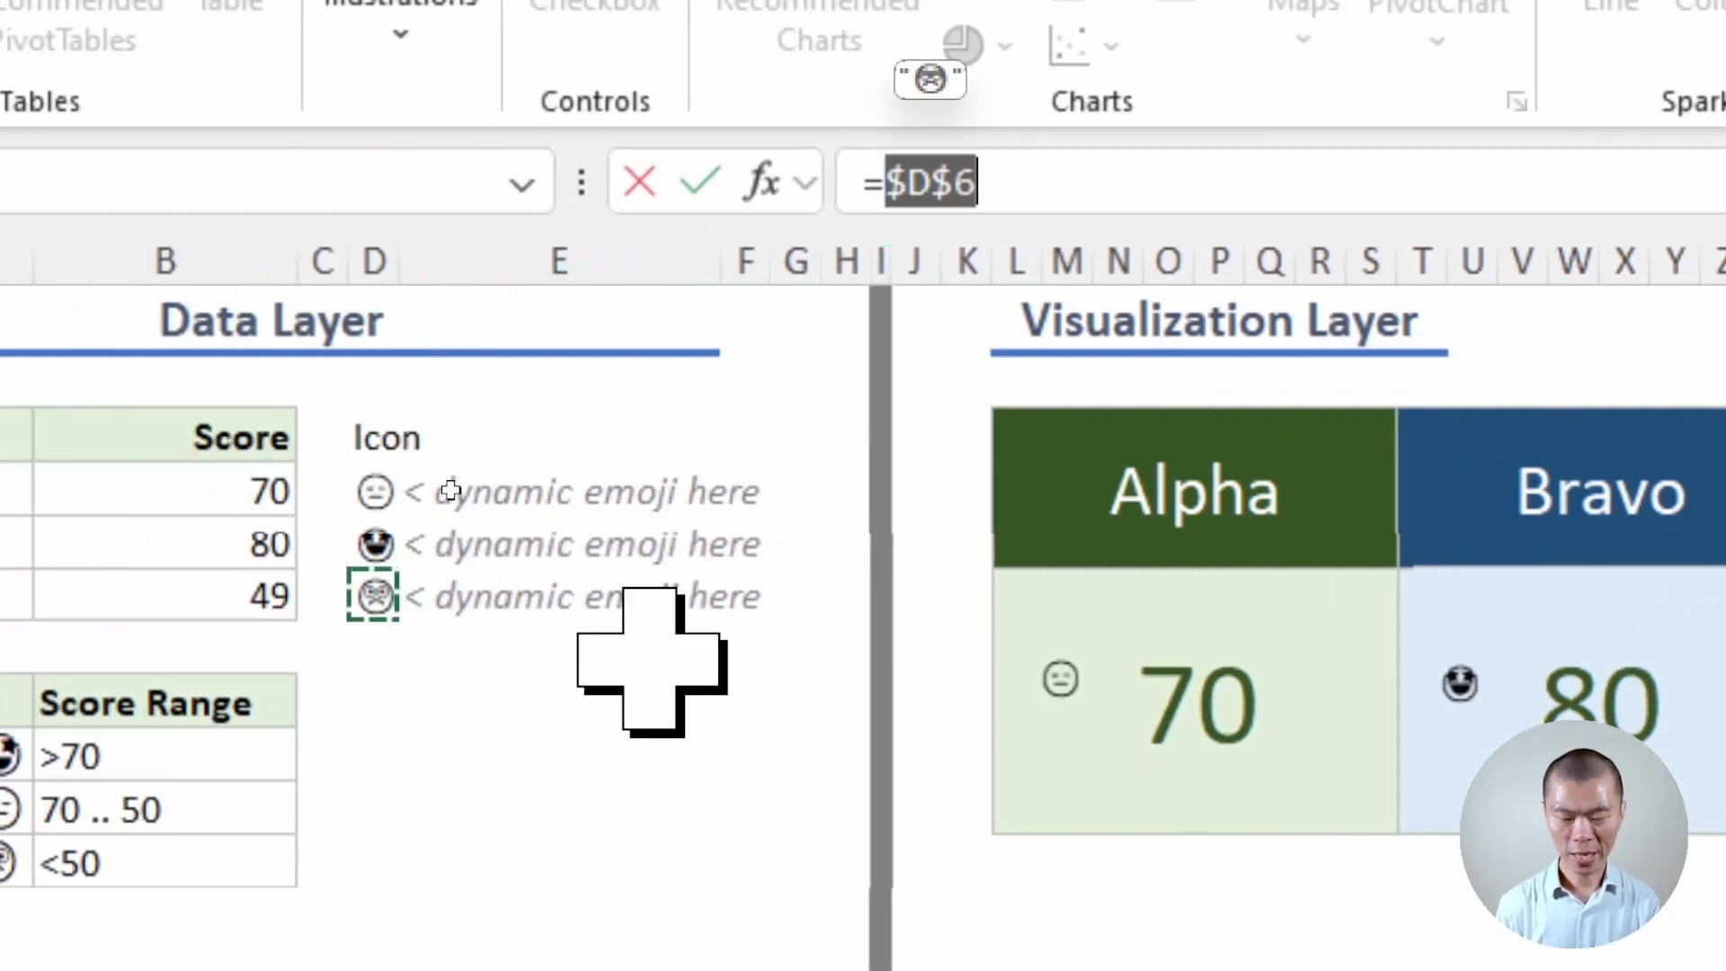
pyautogui.press('Return')
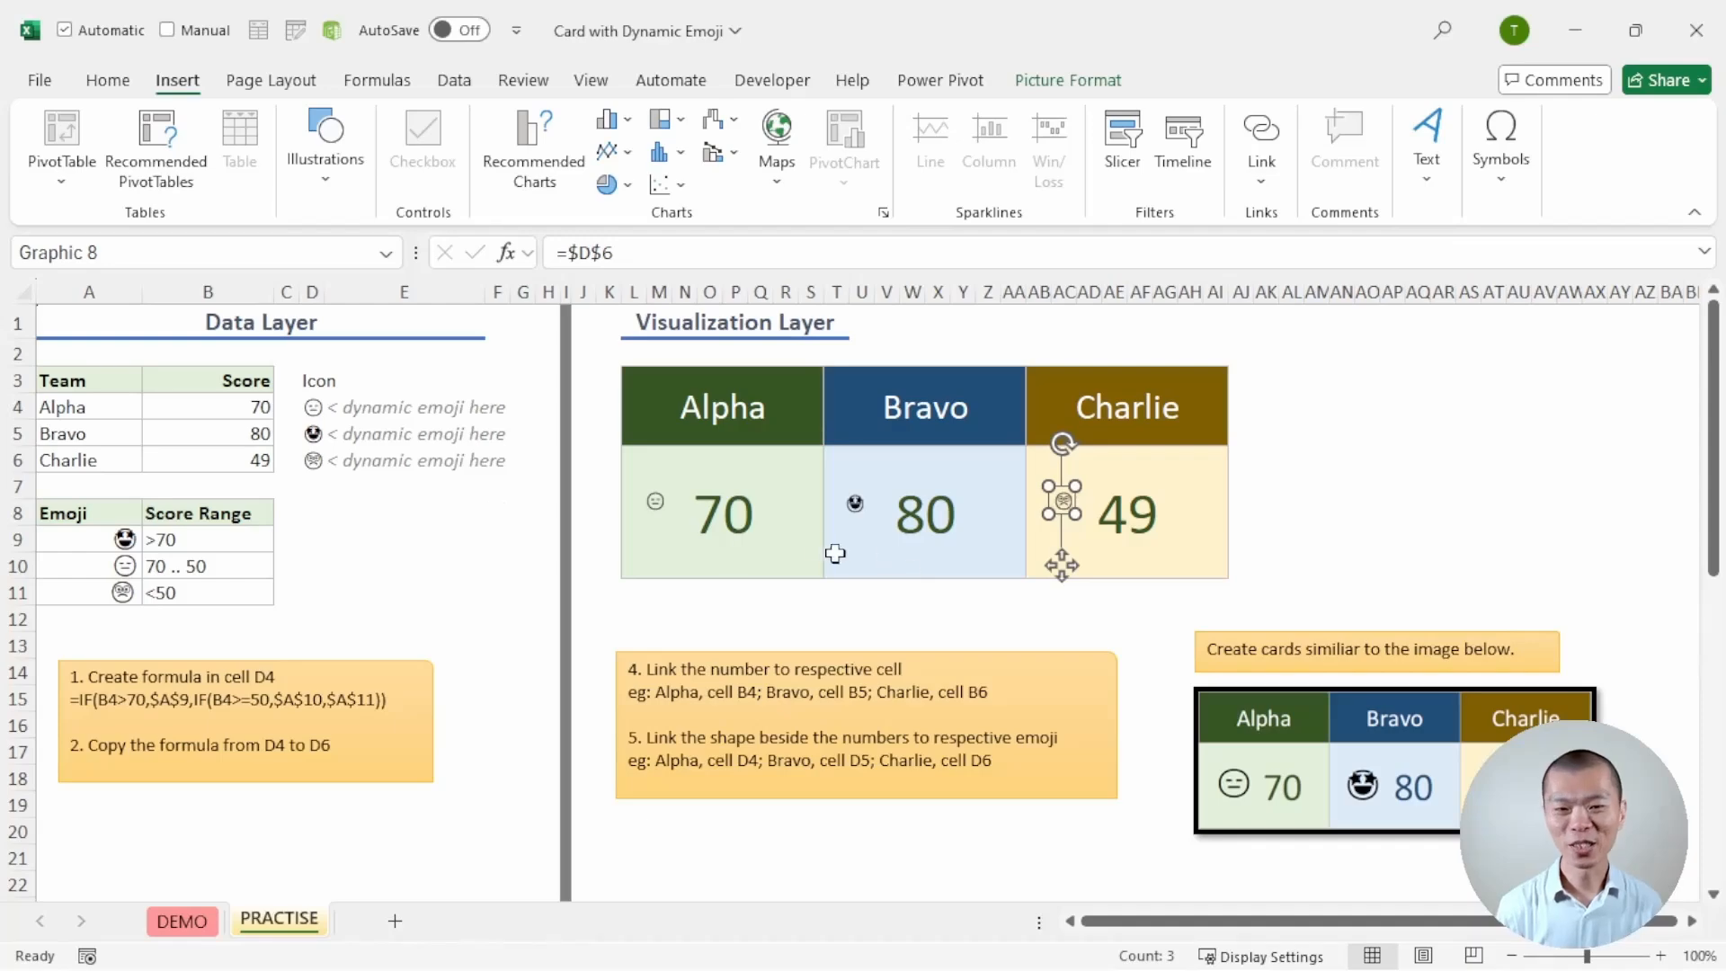
# - Enlarge the three emoji pictures together to about 1.27 cm high and 1.21 cm wide, and position them beside their scores
pyautogui.keyDown('ctrl'); pyautogui.click(654, 502); pyautogui.keyUp('ctrl')
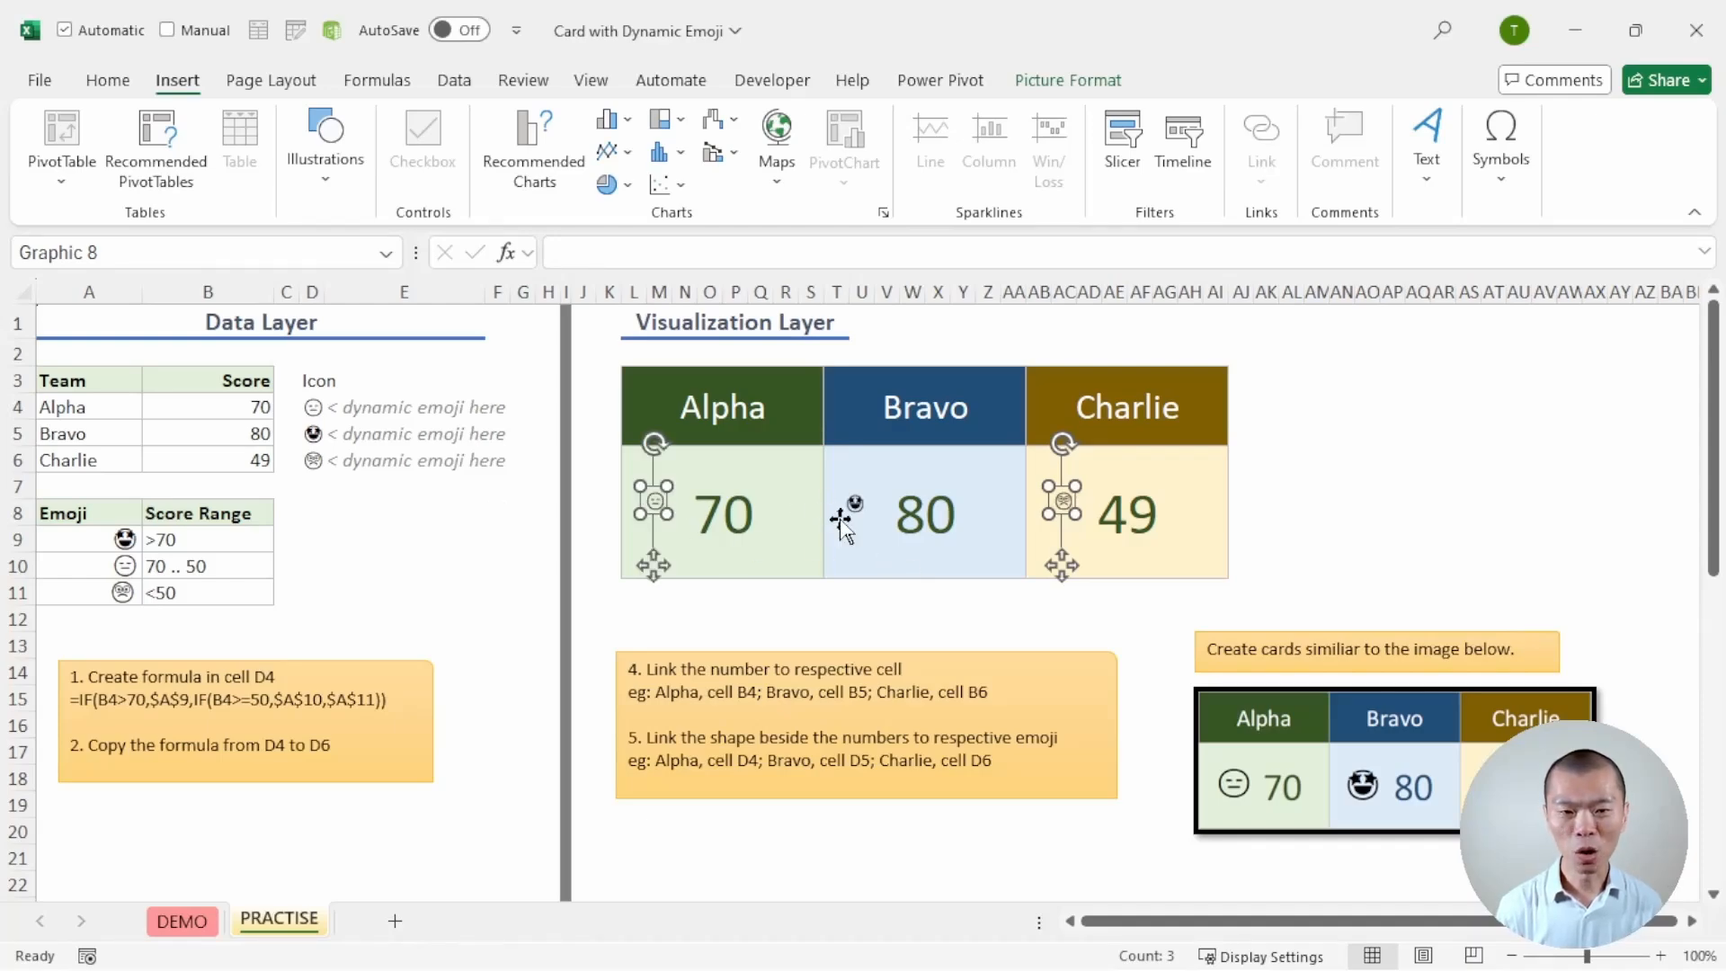
pyautogui.click(786, 618)
pyautogui.click(649, 505)
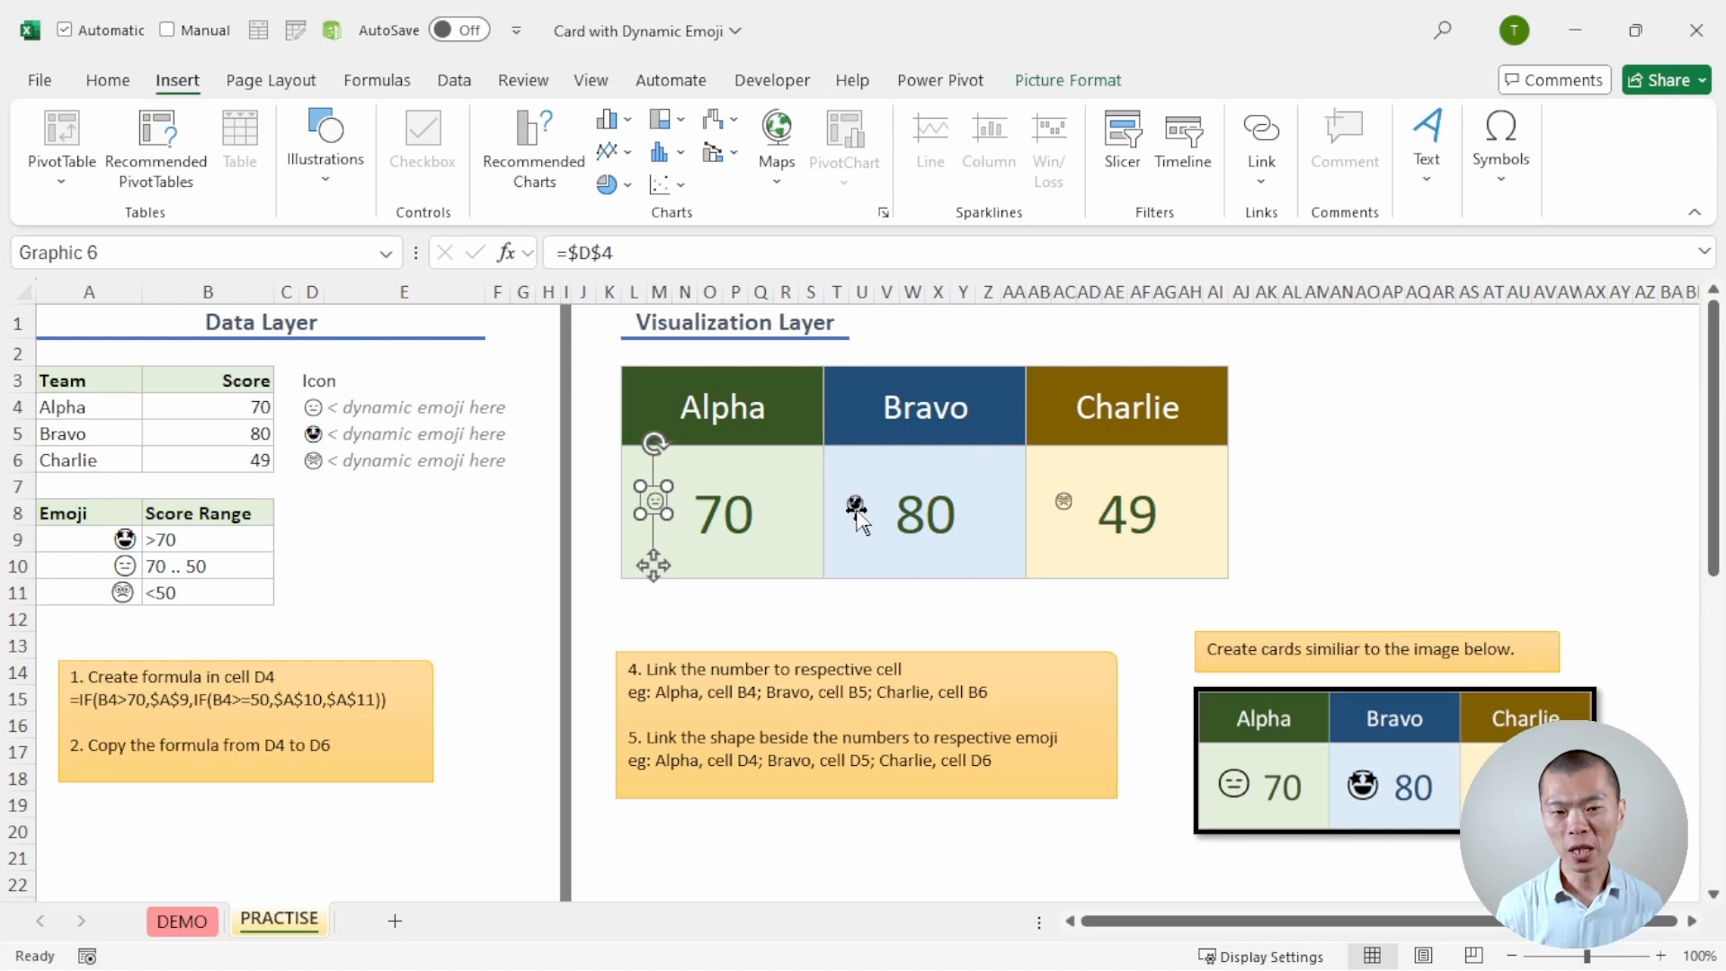
pyautogui.keyDown('ctrl'); pyautogui.click(856, 508); pyautogui.keyUp('ctrl')
pyautogui.keyDown('ctrl'); pyautogui.click(1062, 508); pyautogui.keyUp('ctrl')
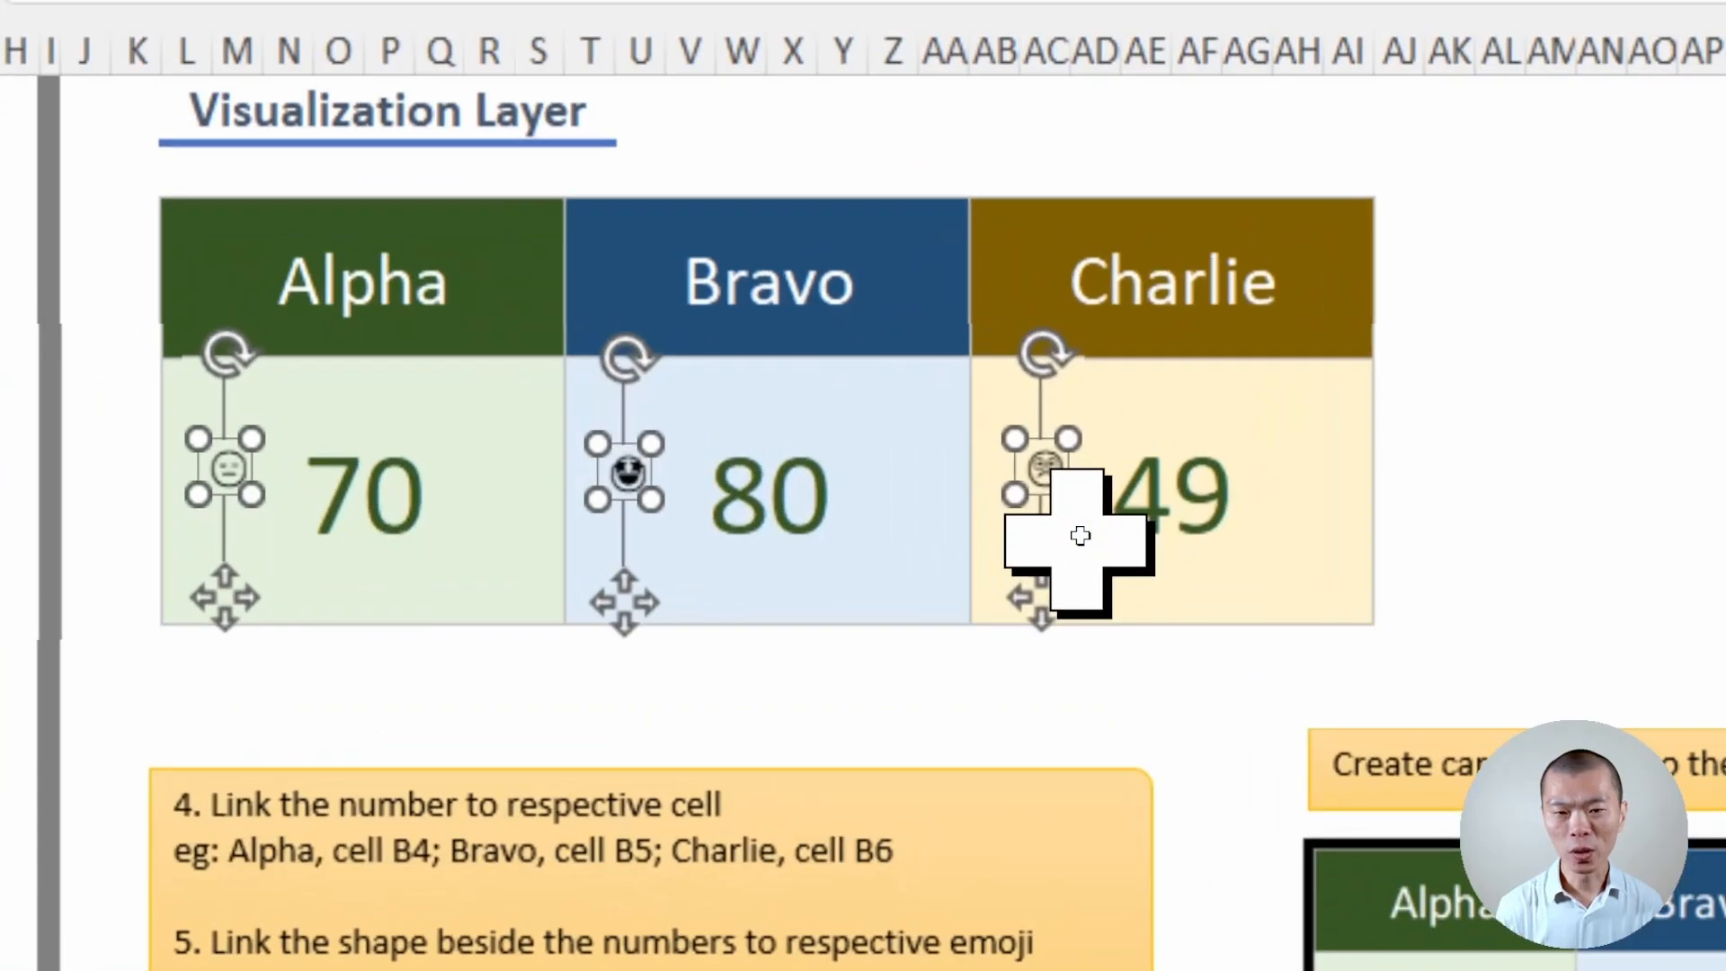
pyautogui.moveTo(1081, 526); pyautogui.dragTo(1108, 538)
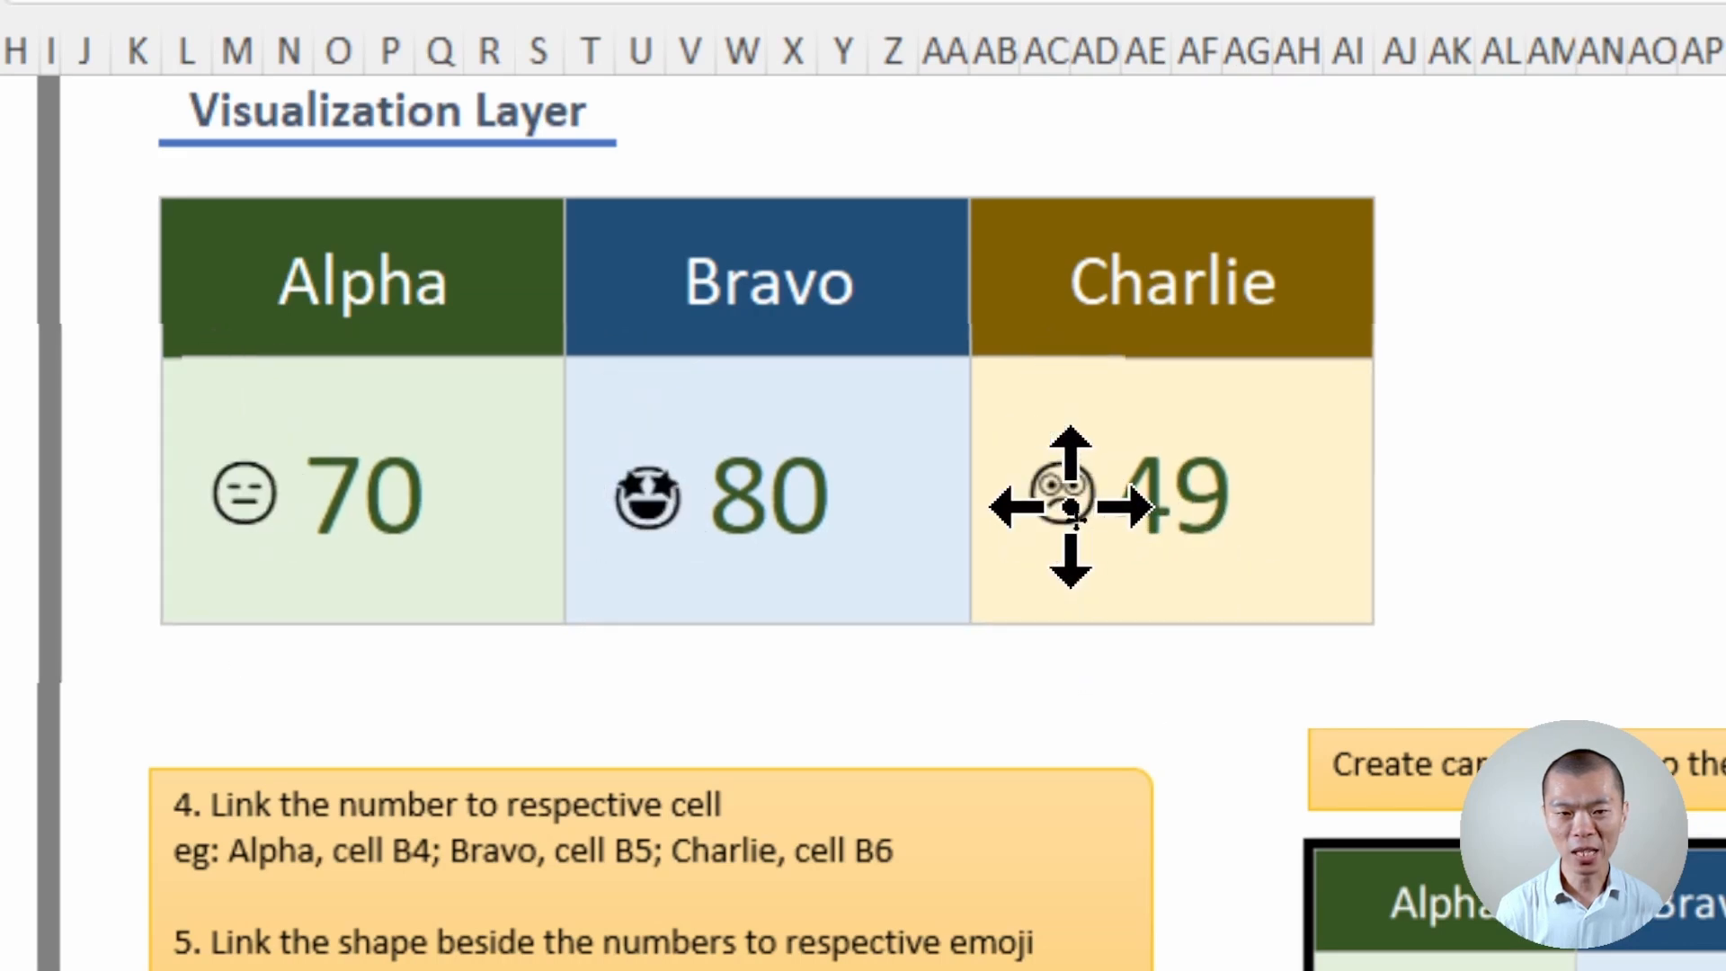
pyautogui.moveTo(1108, 538); pyautogui.dragTo(1061, 484)
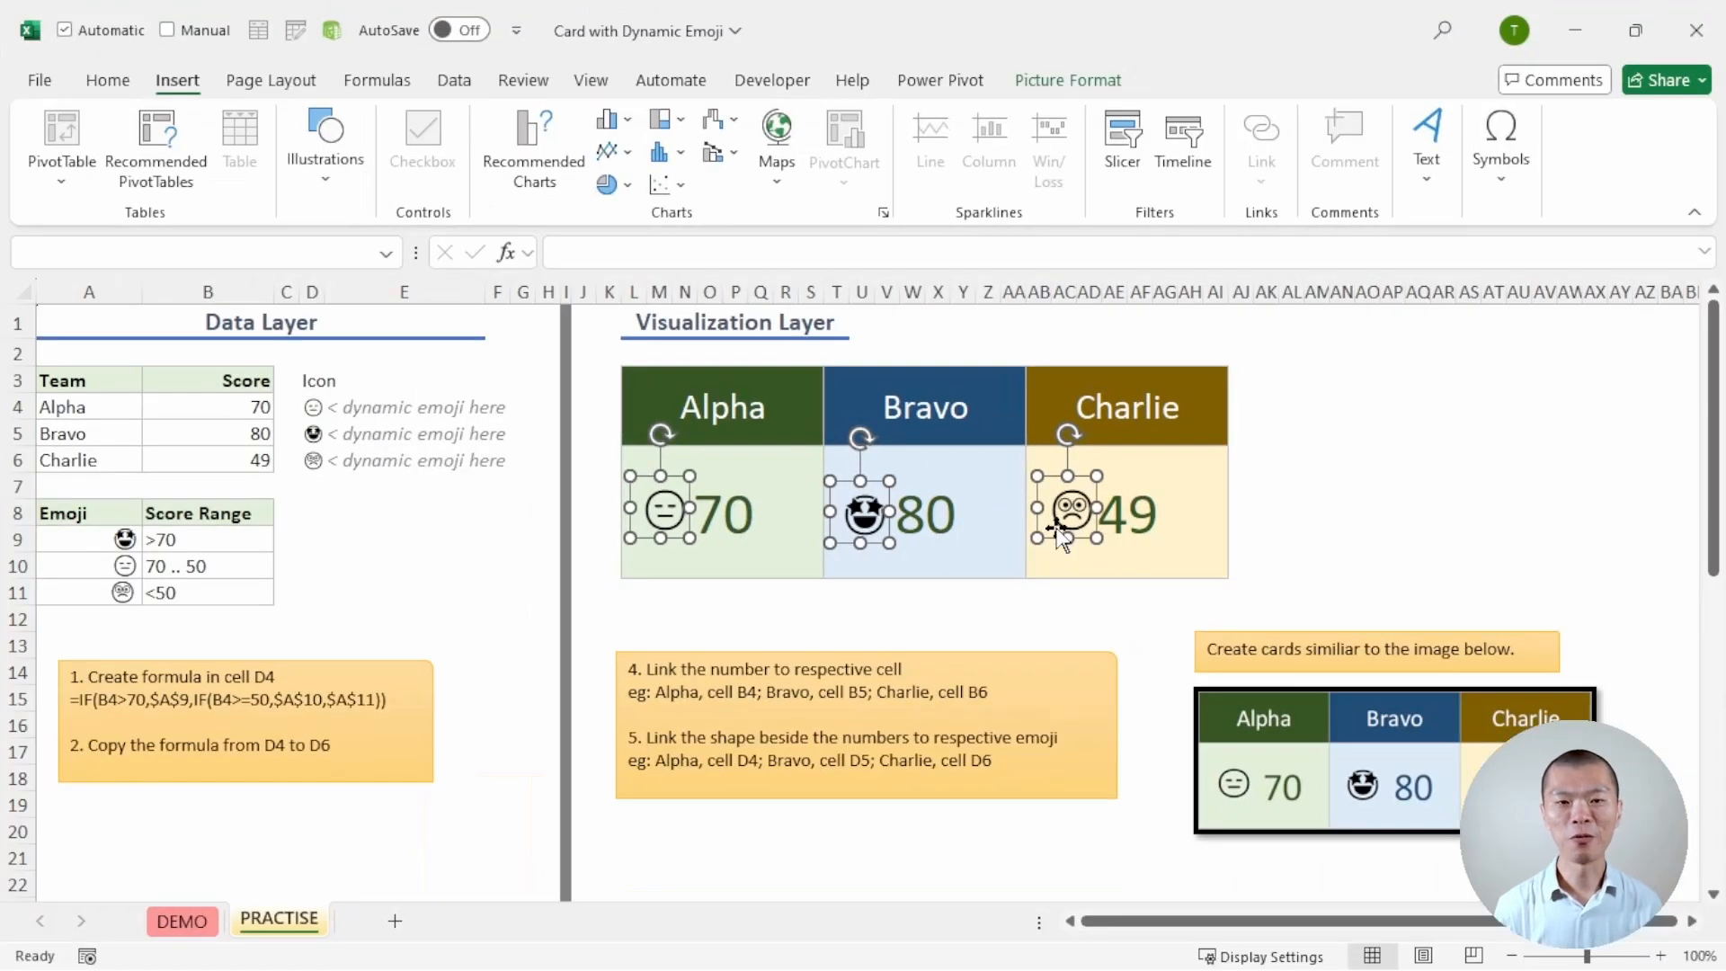
# - Align the three selected emoji pictures by their top edges and distribute them horizontally
pyautogui.click(1062, 82)
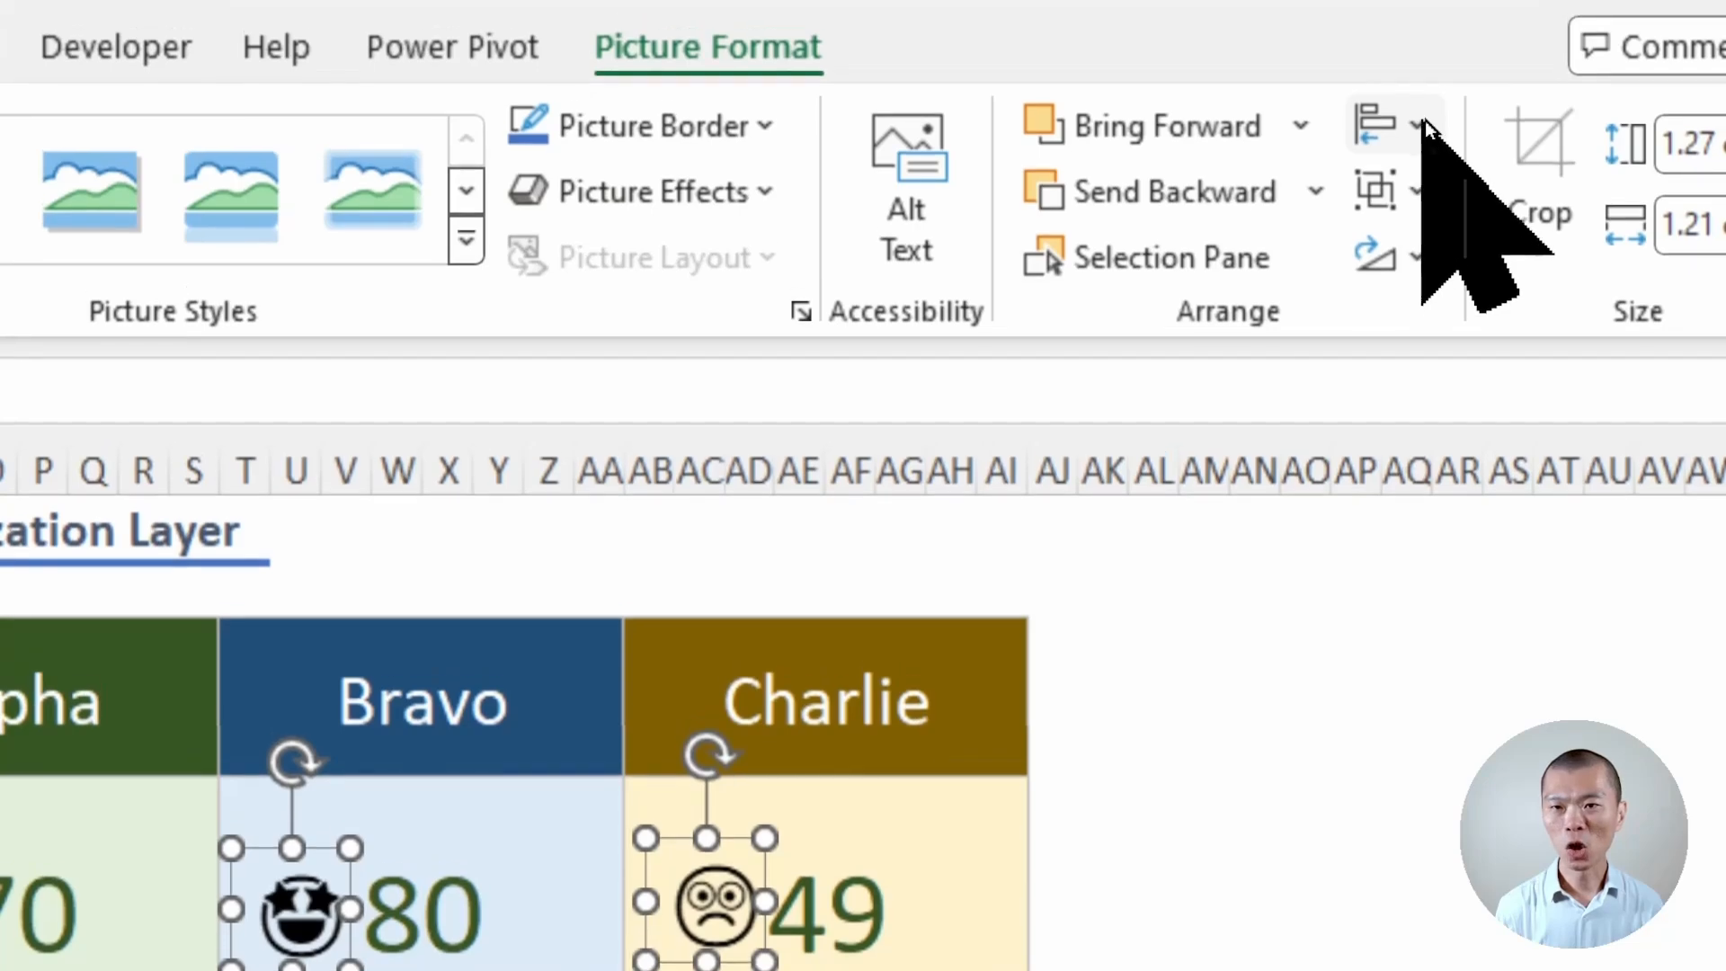
pyautogui.click(1421, 120)
pyautogui.click(1519, 414)
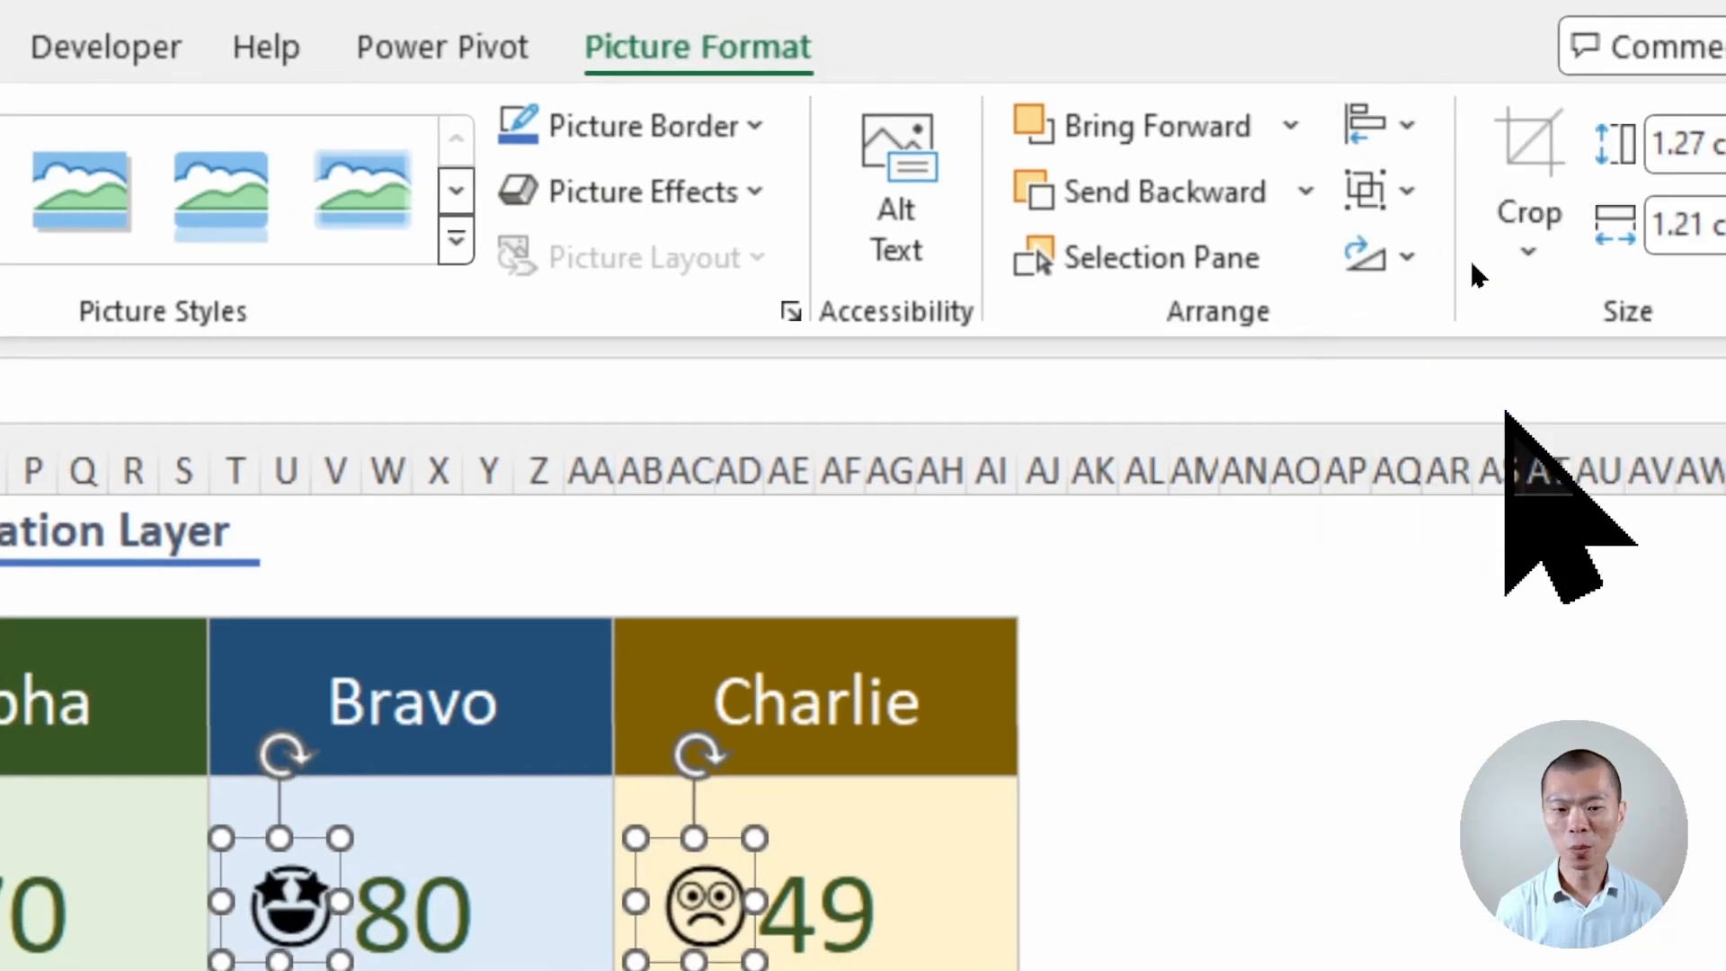
pyautogui.click(1373, 126)
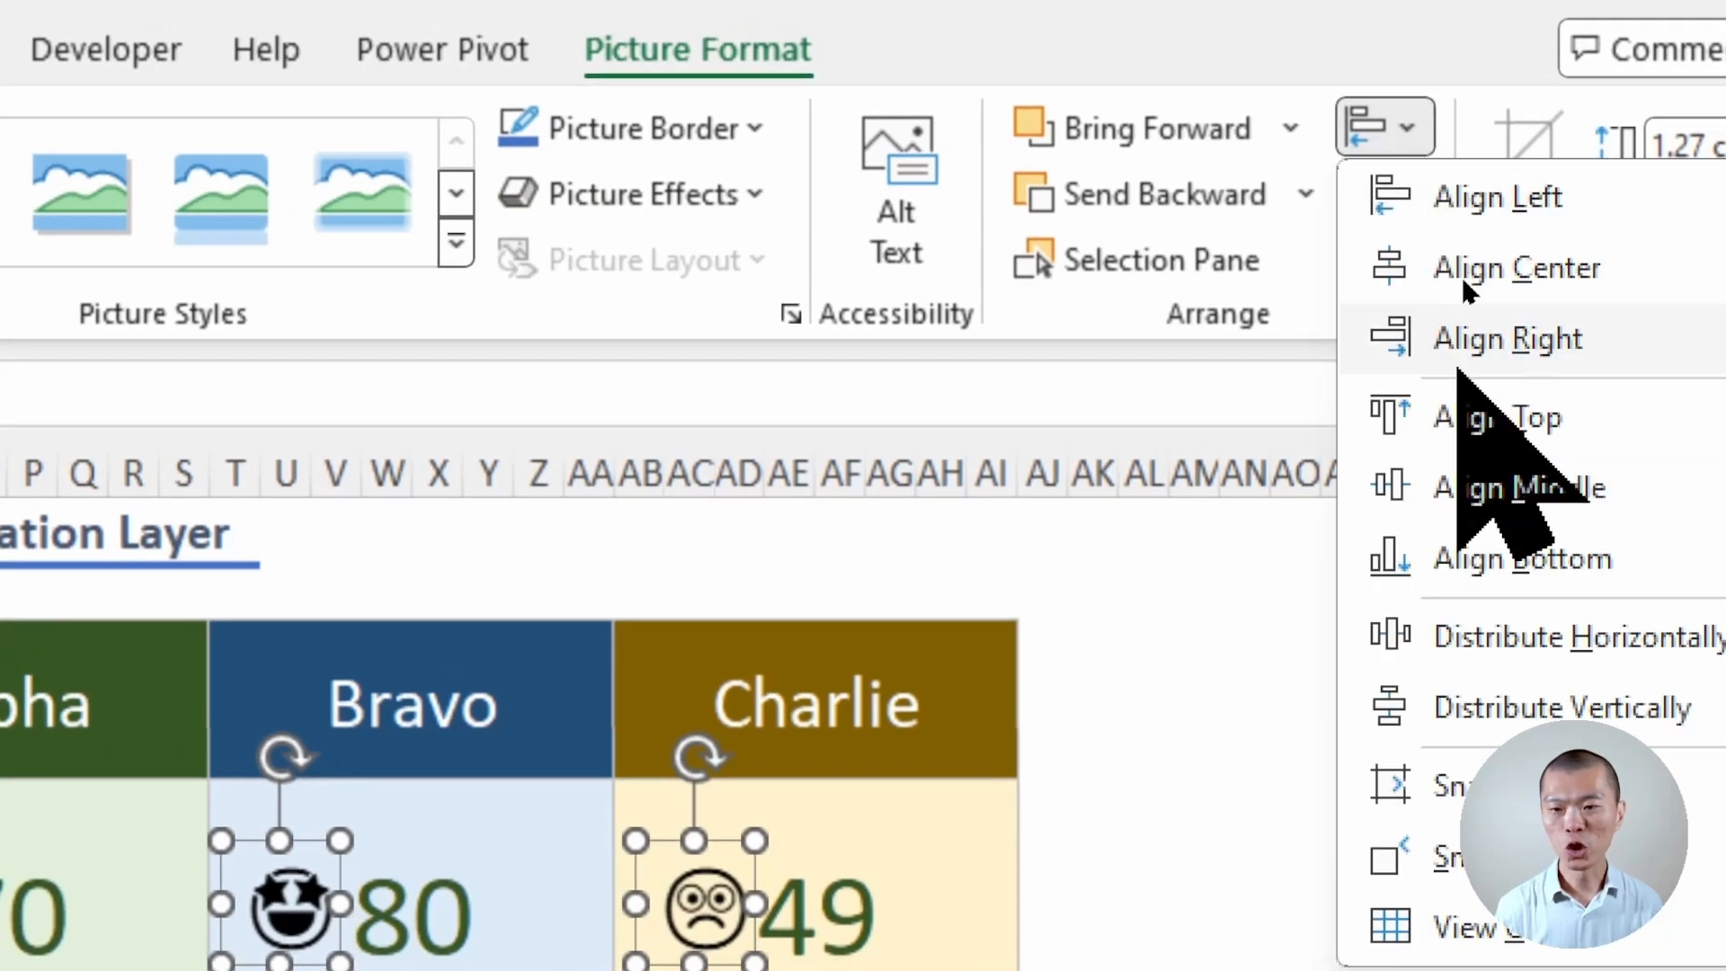
pyautogui.click(1510, 636)
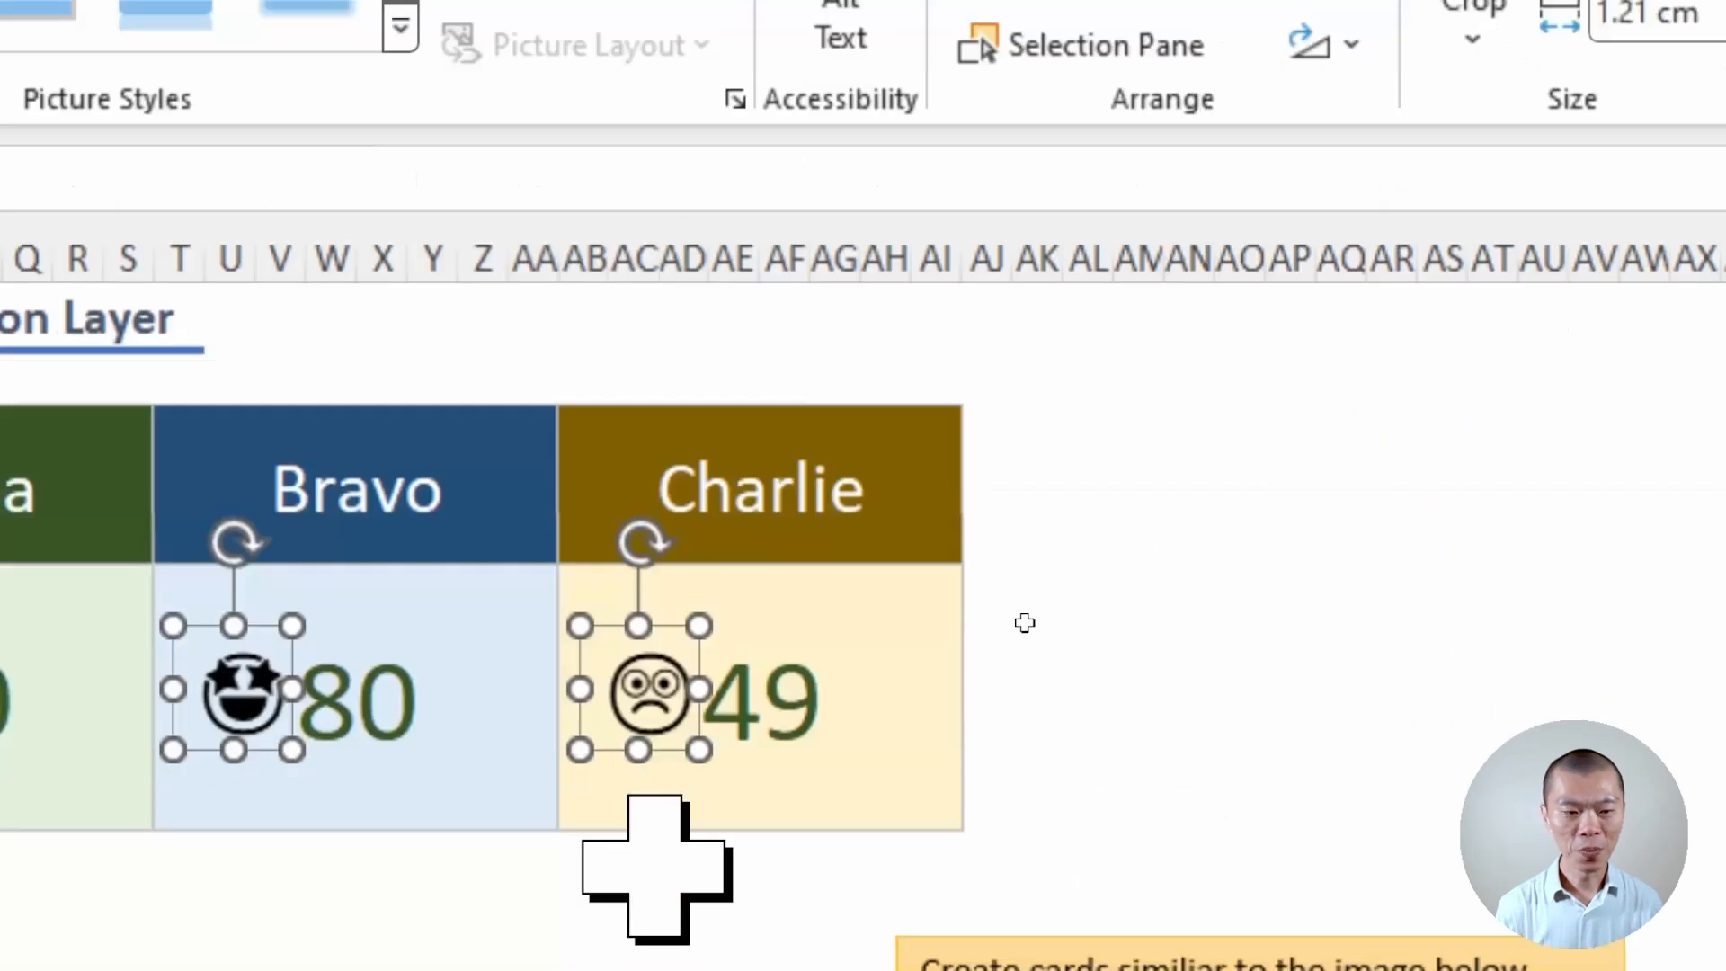